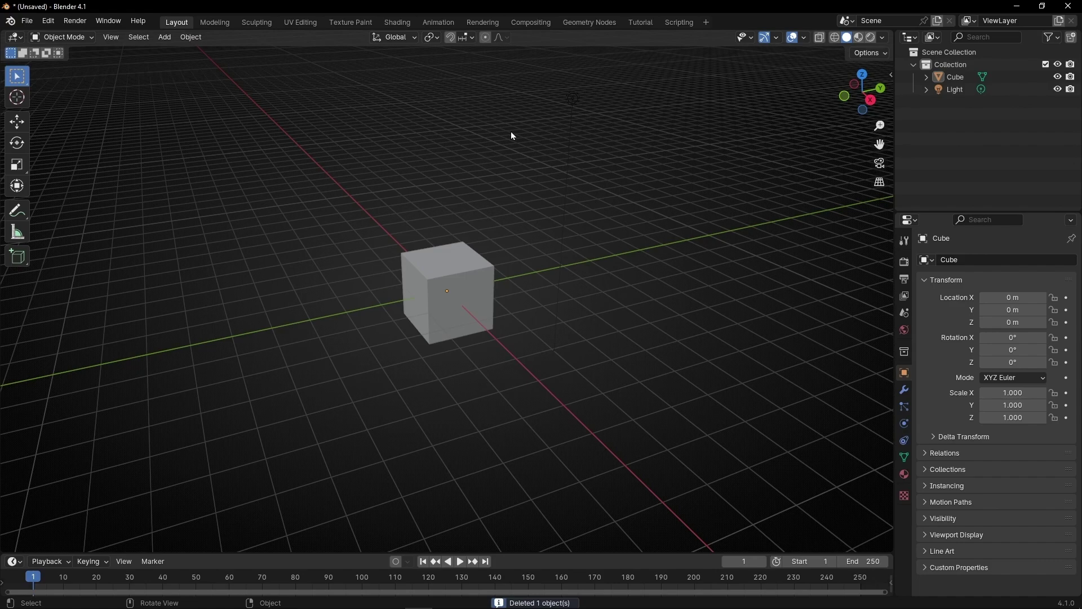
Step: In the Tutorial workspace, create a new geometry node tree for the cube and delete its Group Input node
click(651, 25)
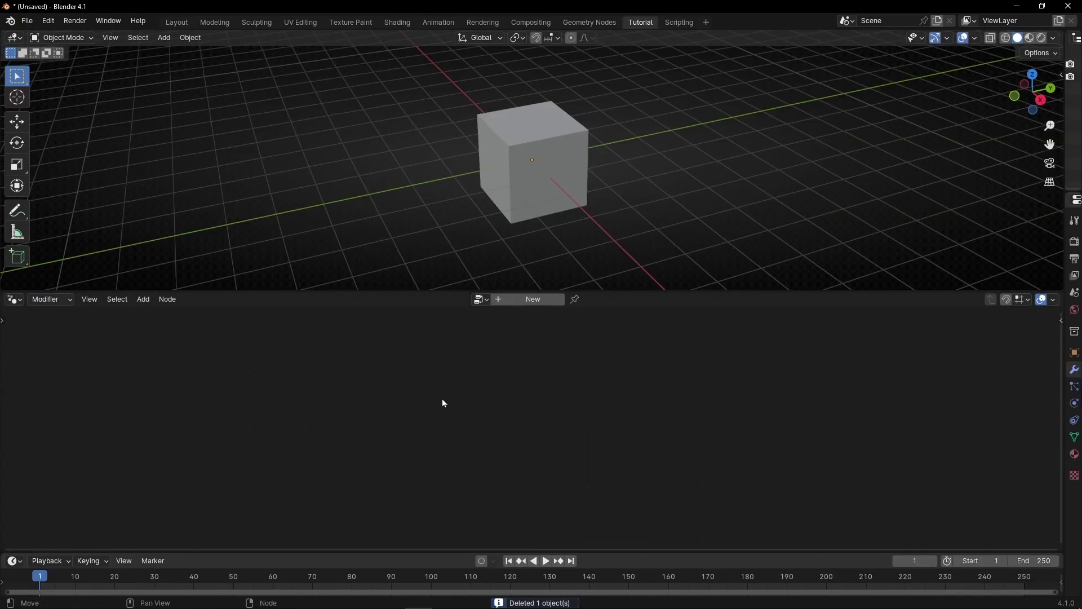
click(529, 299)
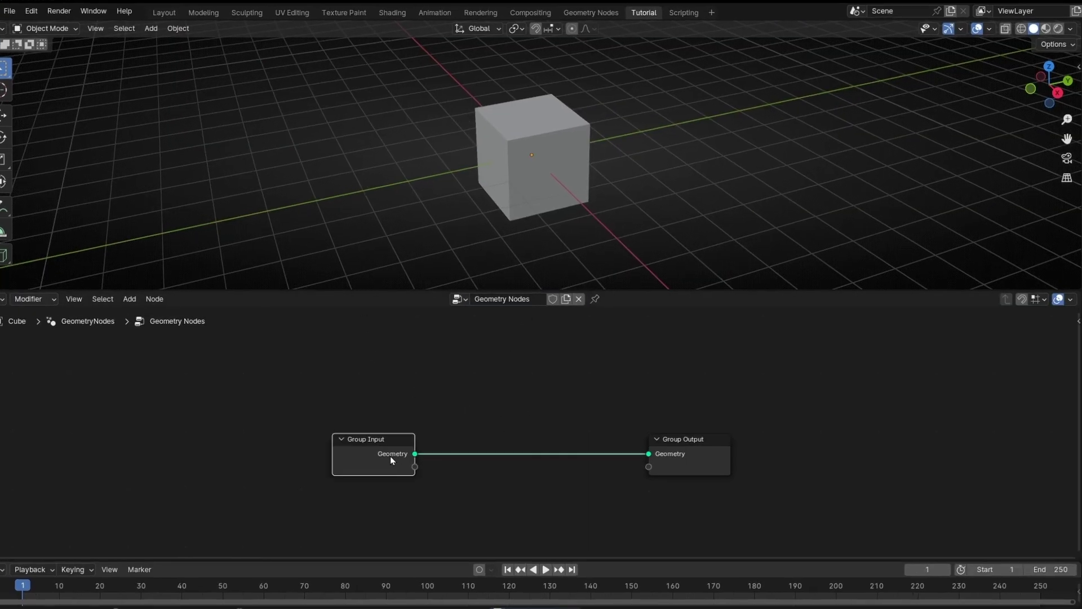
key(Delete)
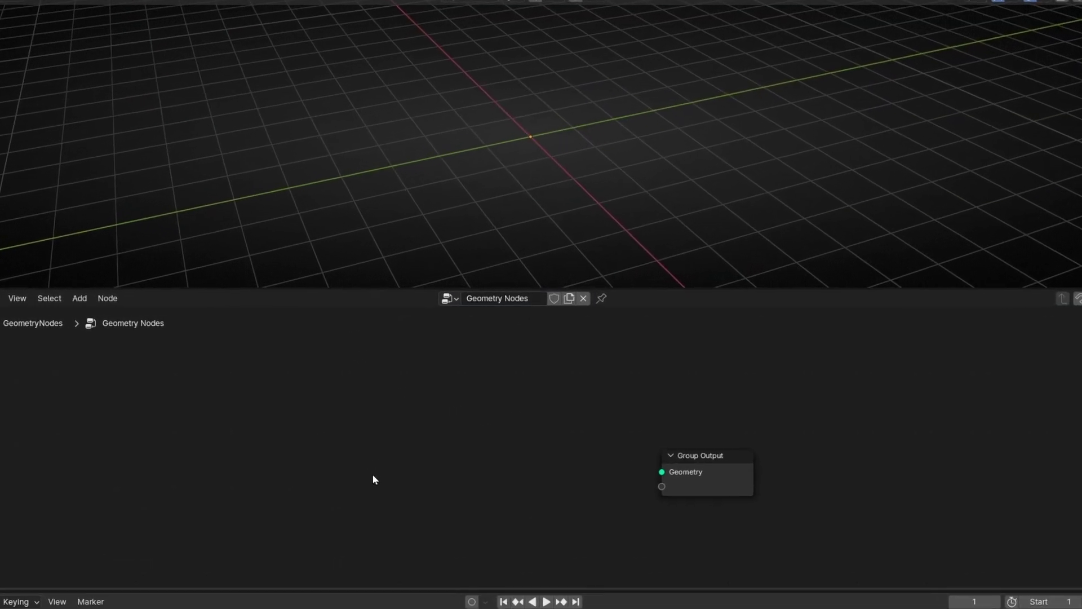
Step: Add a Cube mesh node and connect its Mesh output to the Group Output node's Geometry input
key(shift+a)
text(cu)
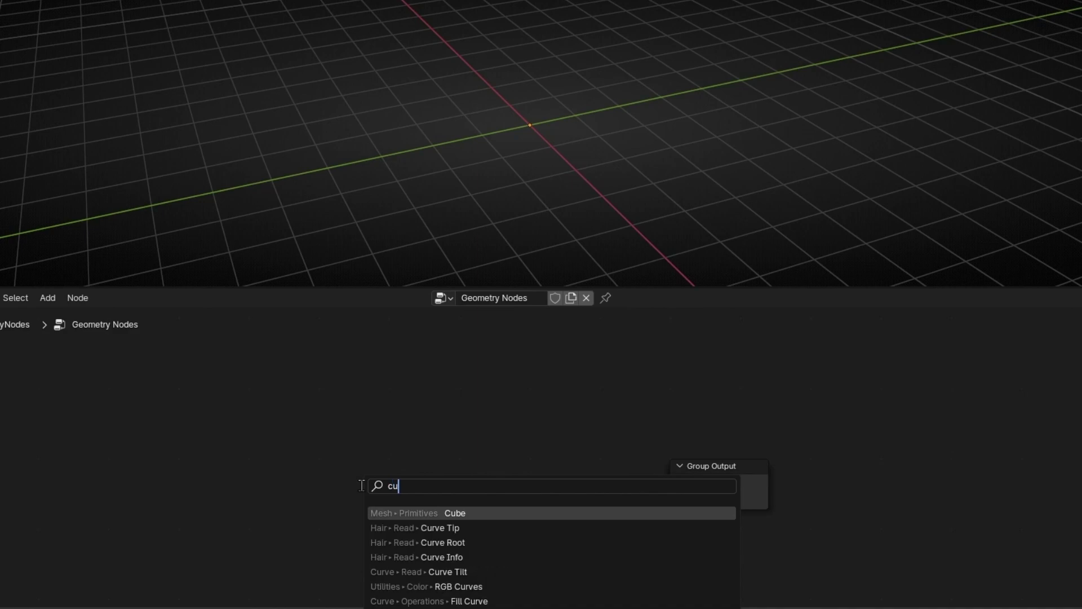
key(Return)
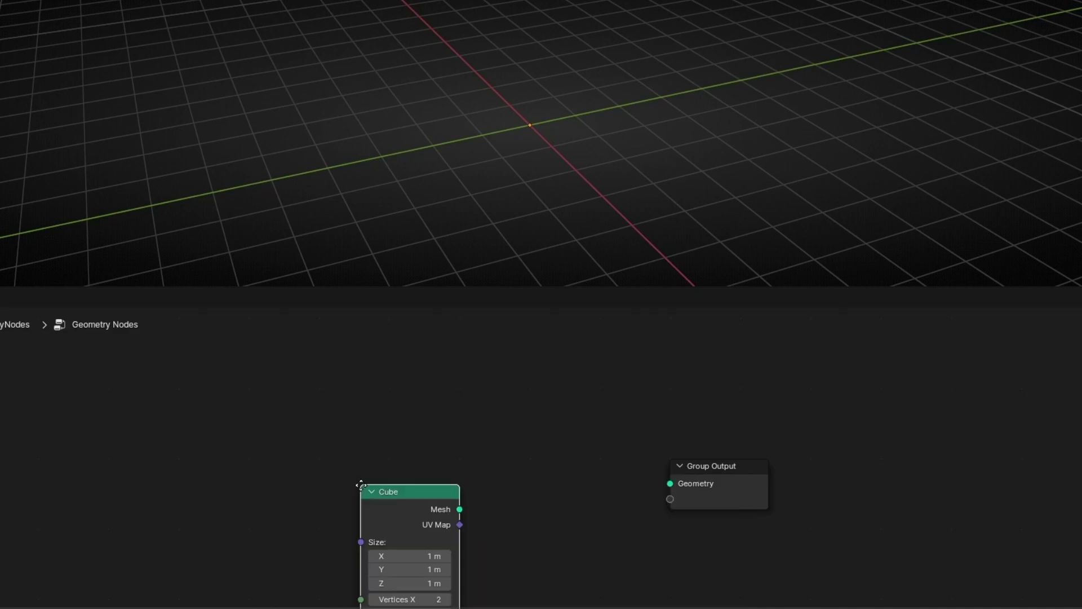
click(289, 399)
drag(389, 424, 670, 484)
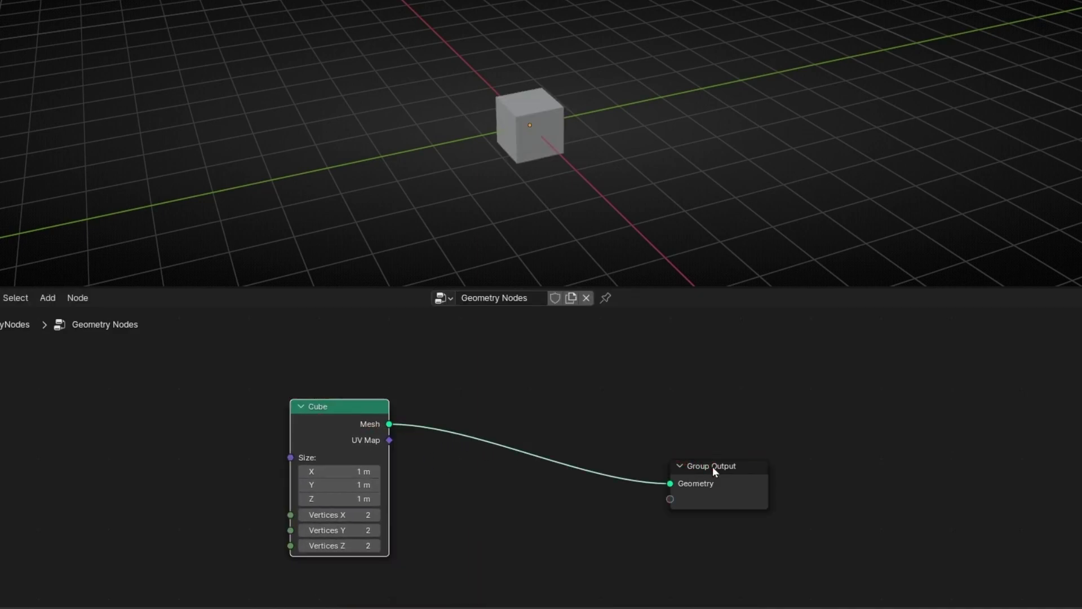
Step: Collapse the Cube node and move it farther away from the Group Output node
middle_drag(632, 163, 236, 157)
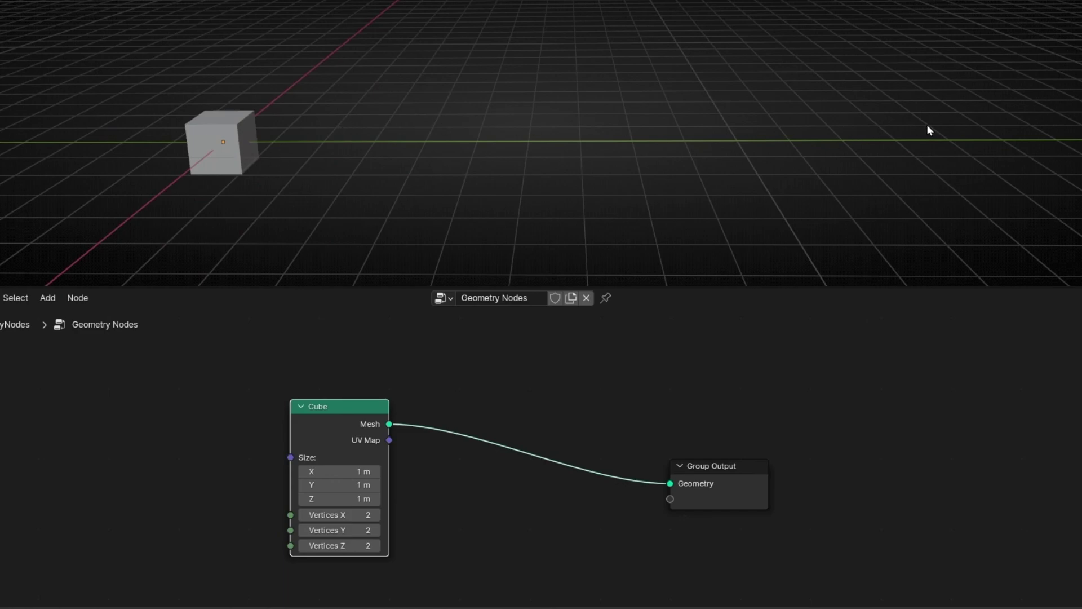
click(304, 405)
drag(311, 409, 210, 424)
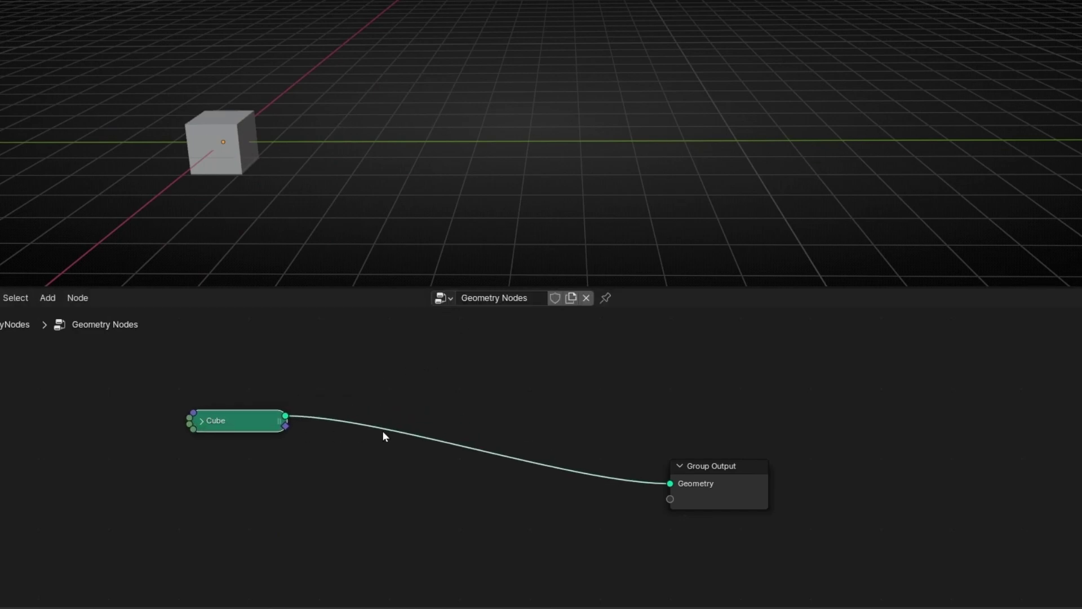
Step: Insert a Set Position node between the Cube and Group Output nodes and space the nodes out in a row
key(shift+a)
text(set)
click(528, 487)
click(527, 412)
drag(722, 458, 769, 413)
drag(567, 424, 596, 408)
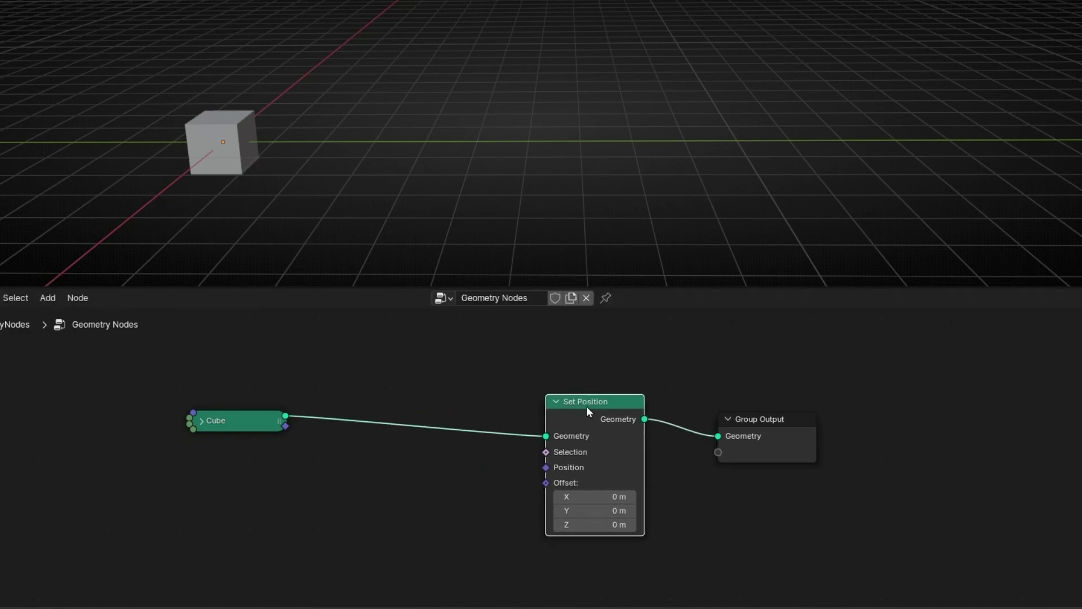
Step: Try a Y offset of 2.79 m on the Set Position node and undo it
scroll(500, 495, up, 2)
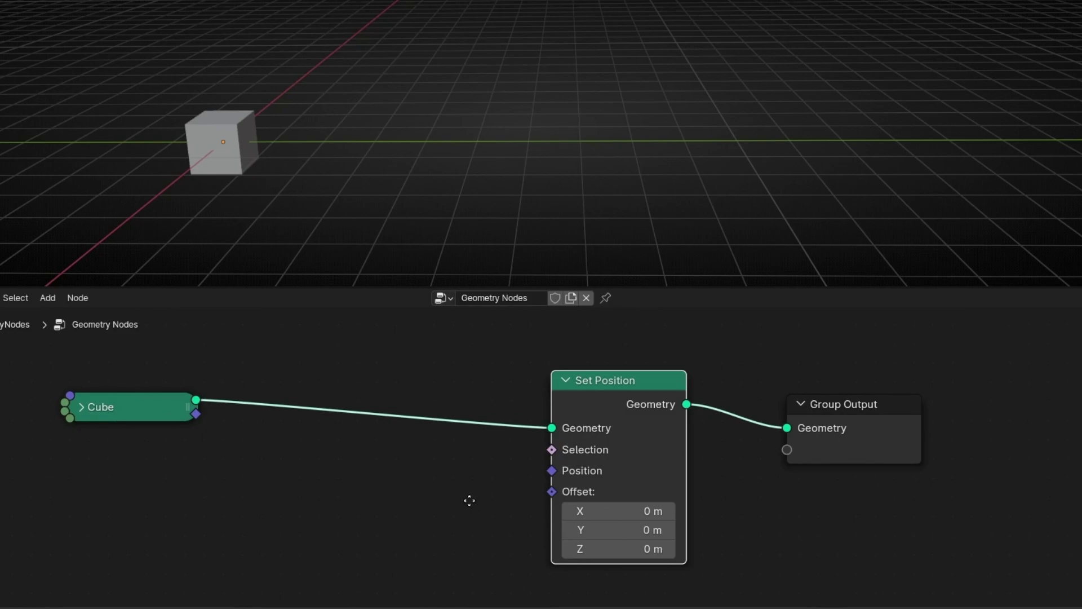
middle_drag(468, 500, 453, 464)
drag(581, 489, 657, 488)
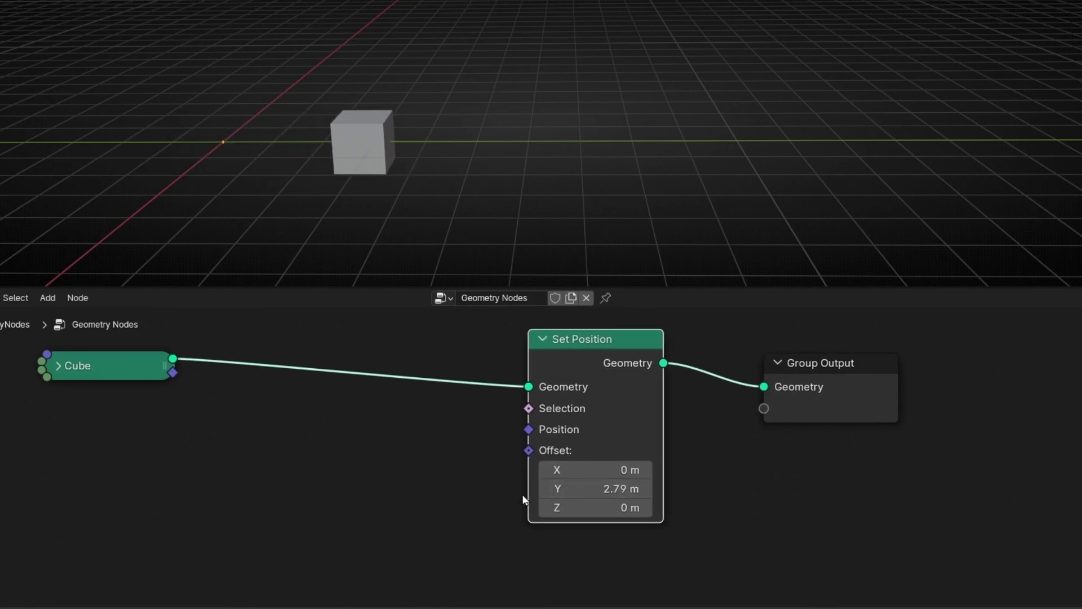
key(ctrl+z)
Step: Add a Combine XYZ node feeding the Set Position node's Offset input and place it beside that node
drag(528, 450, 355, 445)
text(com)
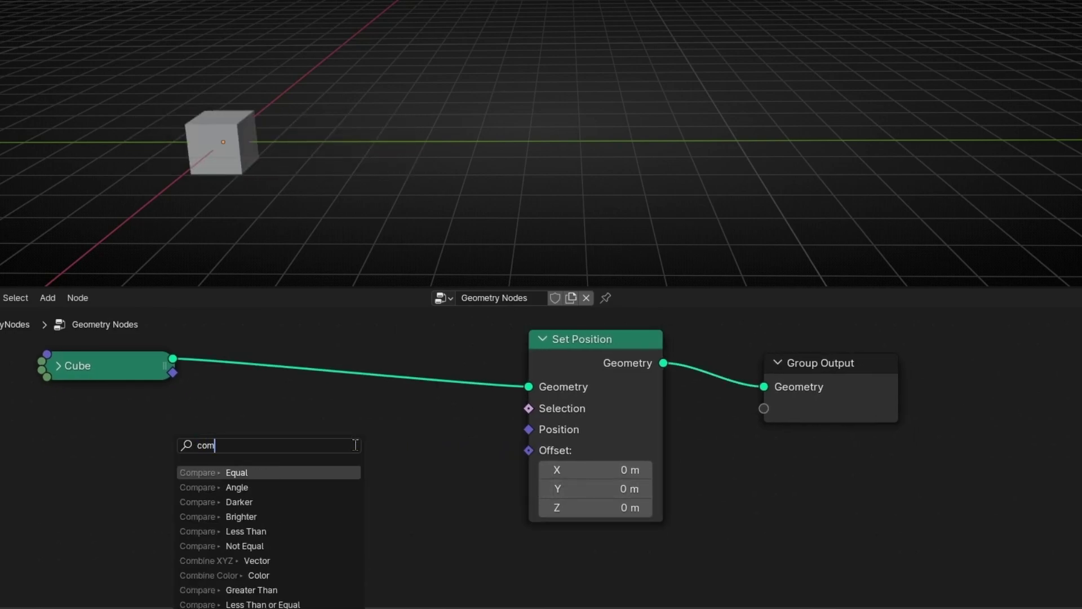
text(b)
key(Return)
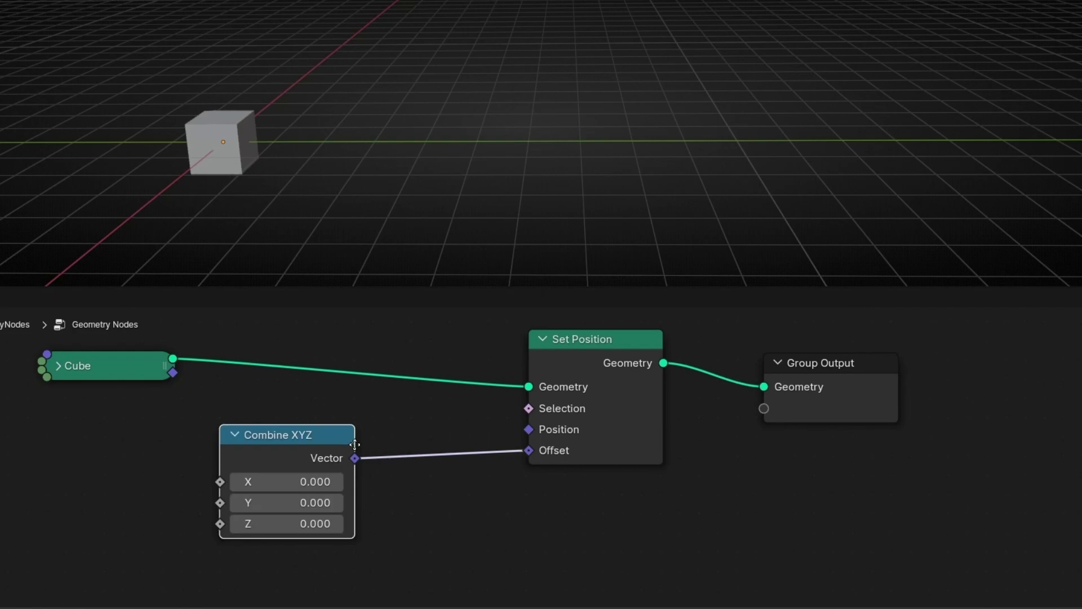
click(508, 442)
Step: Try changing the Y value of the Combine XYZ node and undo the change
middle_drag(330, 447, 437, 447)
drag(501, 494, 626, 493)
key(ctrl+z)
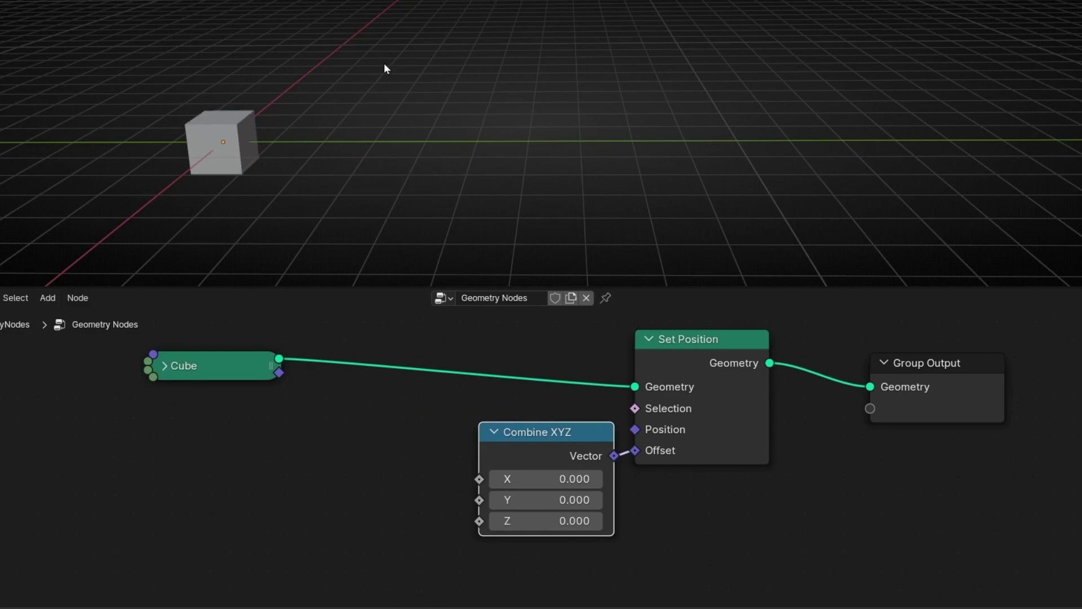
Step: Add a Scene Time node with its Seconds output connected to the Y input of the Combine XYZ node
drag(469, 500, 275, 490)
text(sce)
key(Return)
click(275, 490)
middle_drag(361, 557, 405, 535)
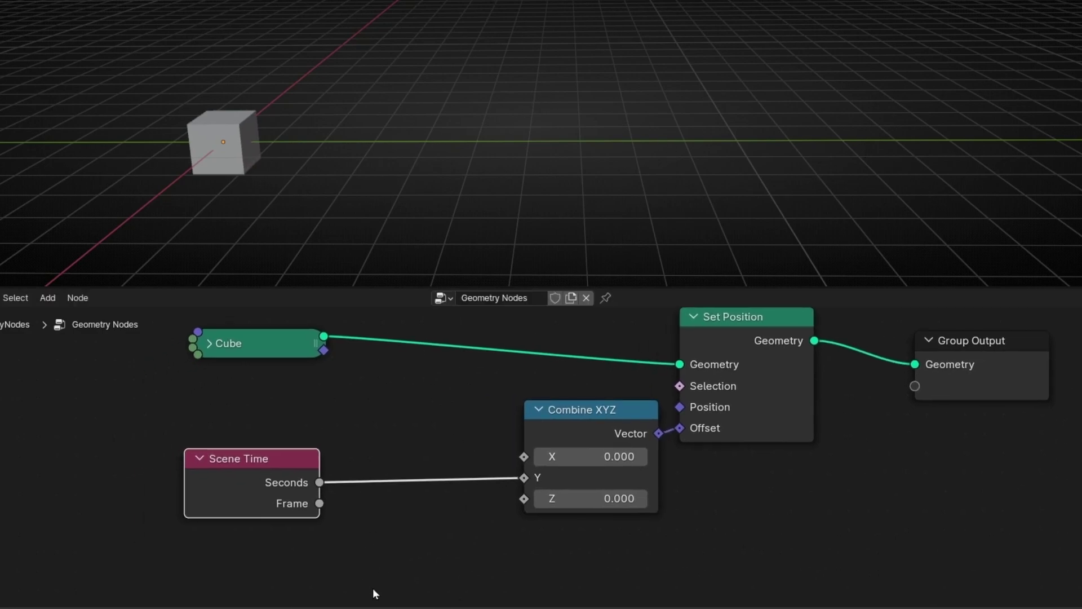
Step: Make the timeline area taller and switch the 3D viewport to the view along the X axis, framing the cube
drag(371, 606, 370, 569)
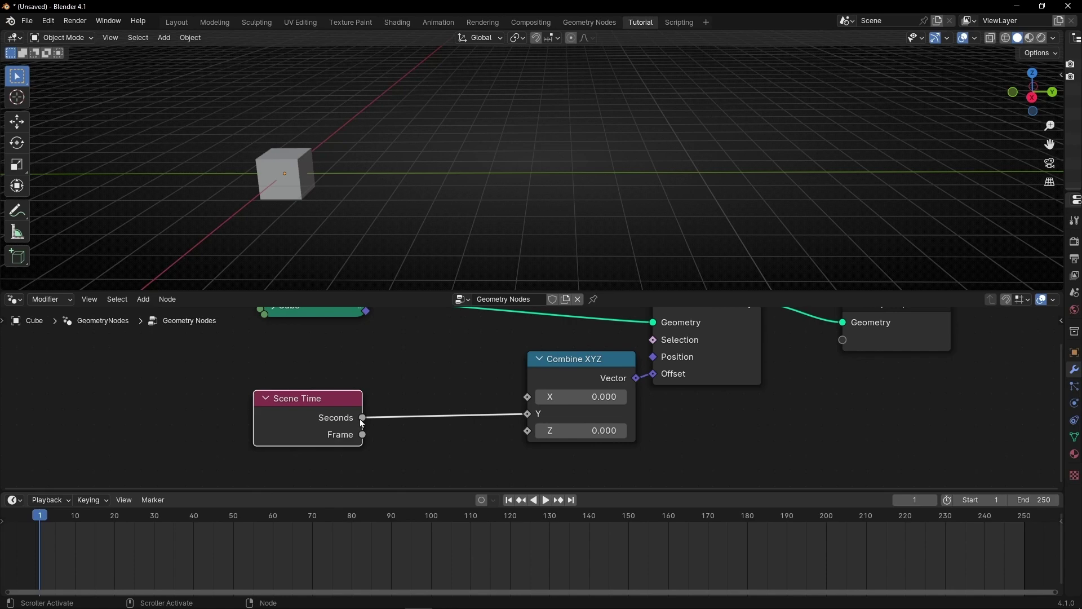
drag(505, 412, 524, 415)
click(1033, 98)
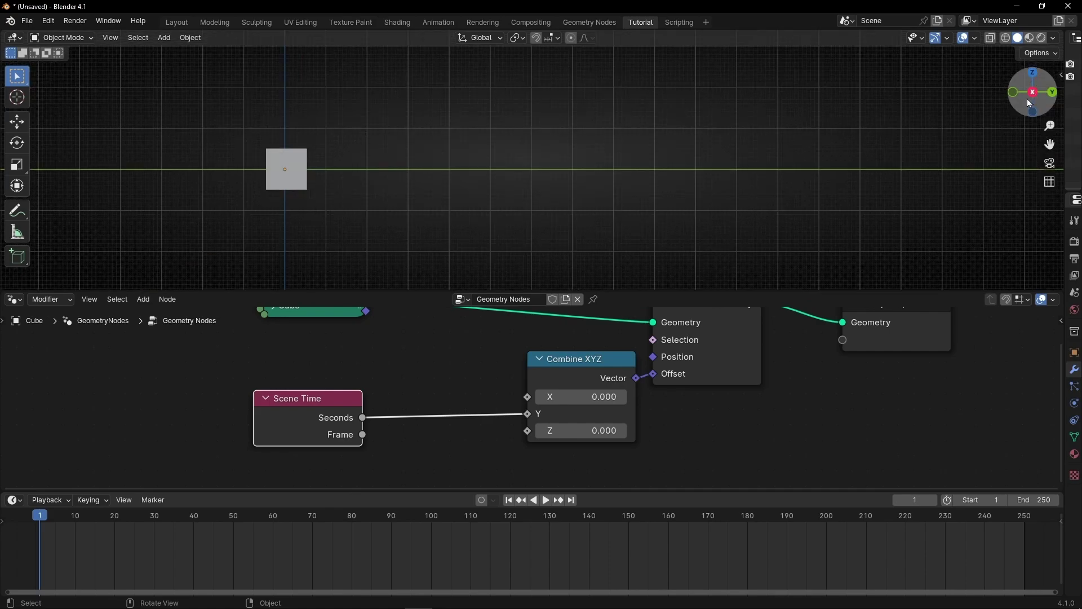
scroll(288, 189, up, 2)
shift+middle_drag(278, 196, 411, 177)
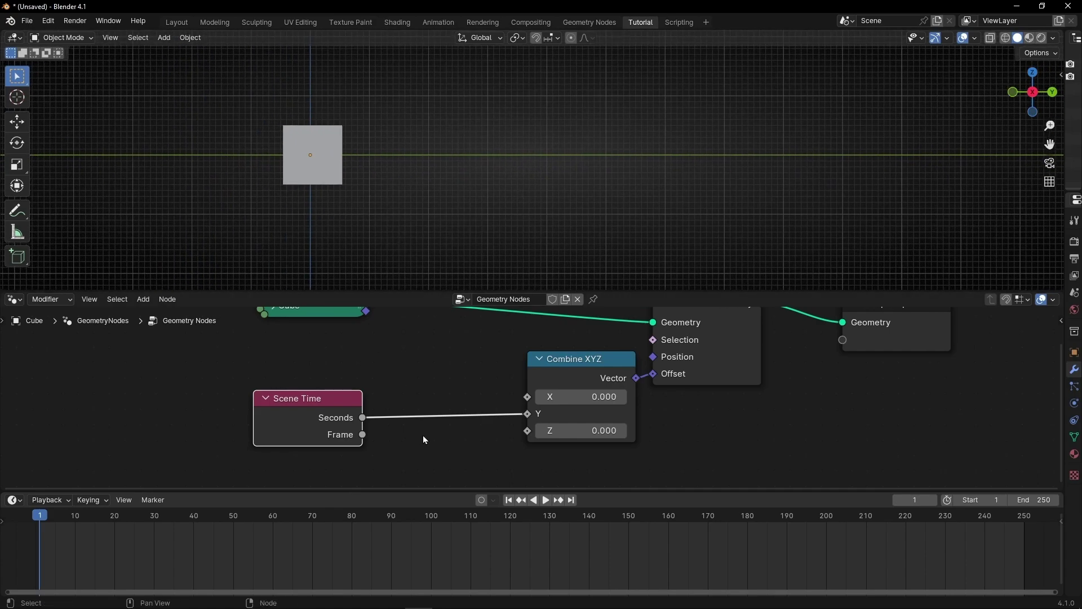
Step: Play the animation, stop it, and scrub back to frame 24 to examine how the cube moves along Y
key(space)
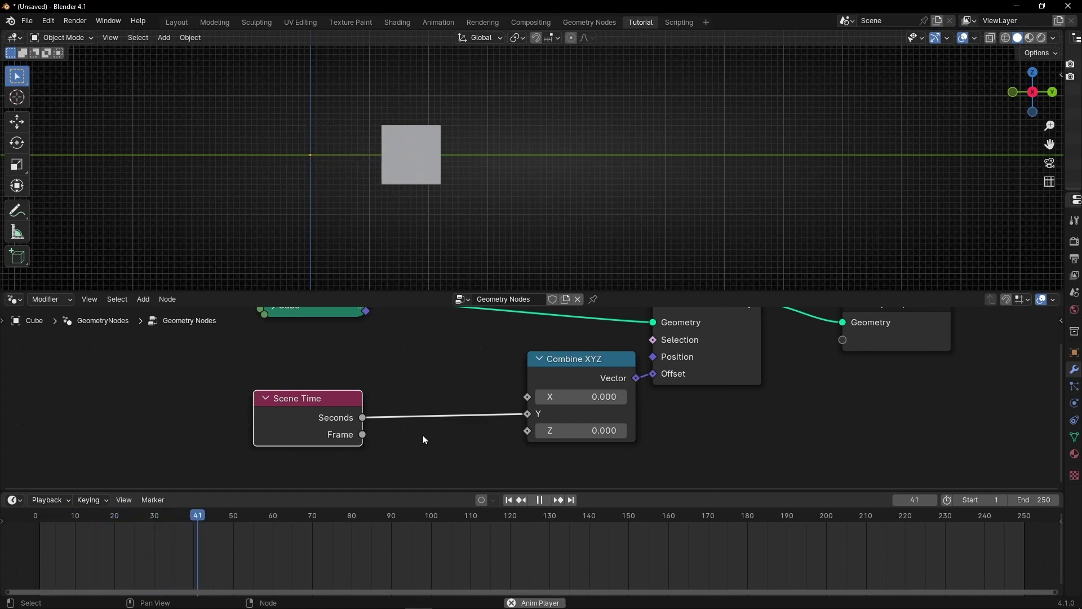
key(space)
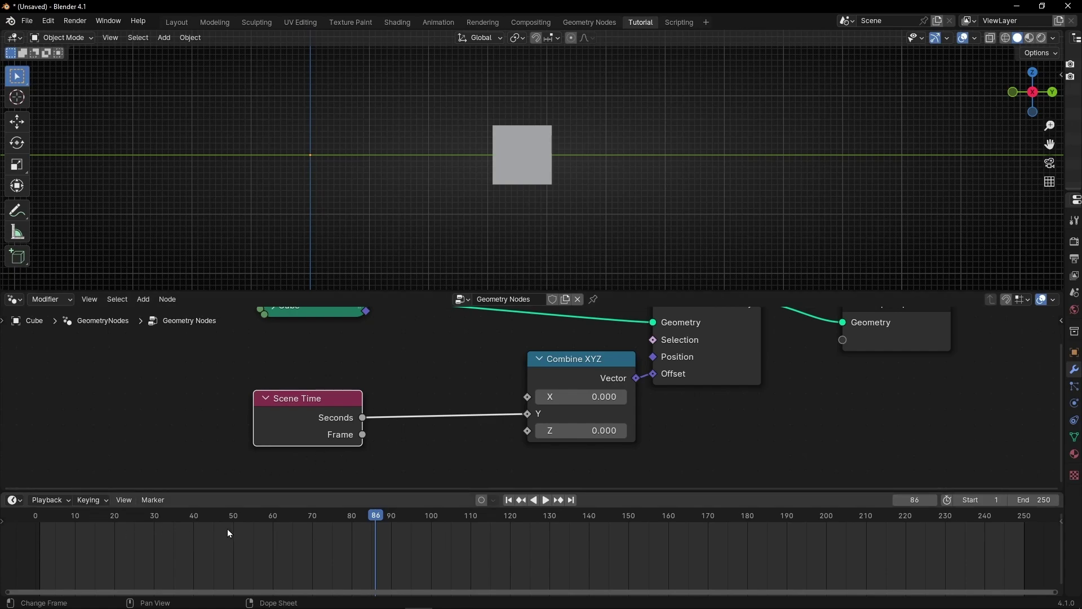
key(space)
drag(376, 519, 162, 519)
key(space)
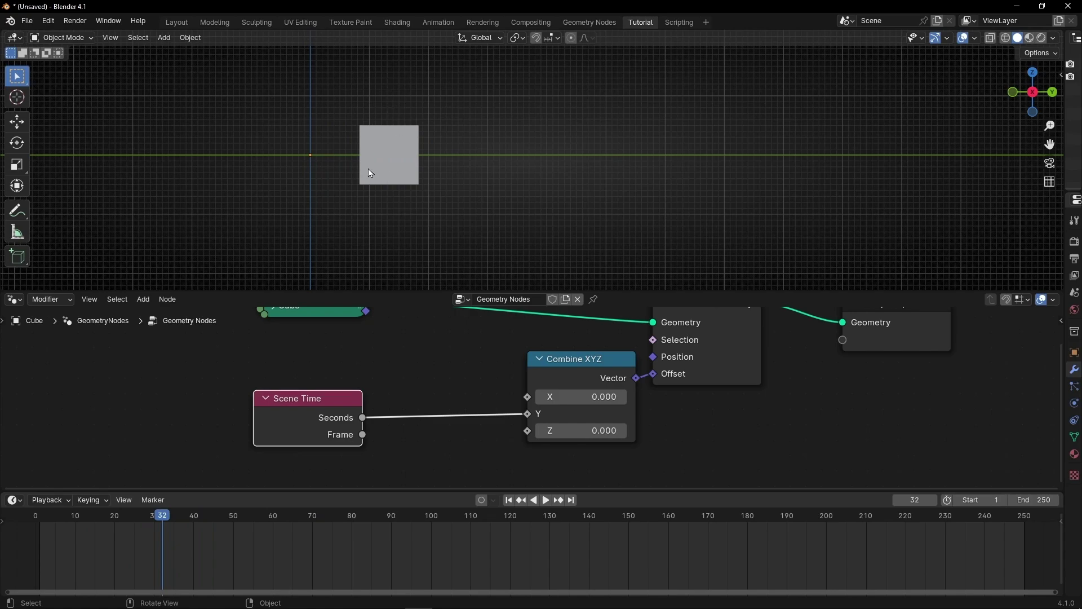
drag(162, 519, 127, 519)
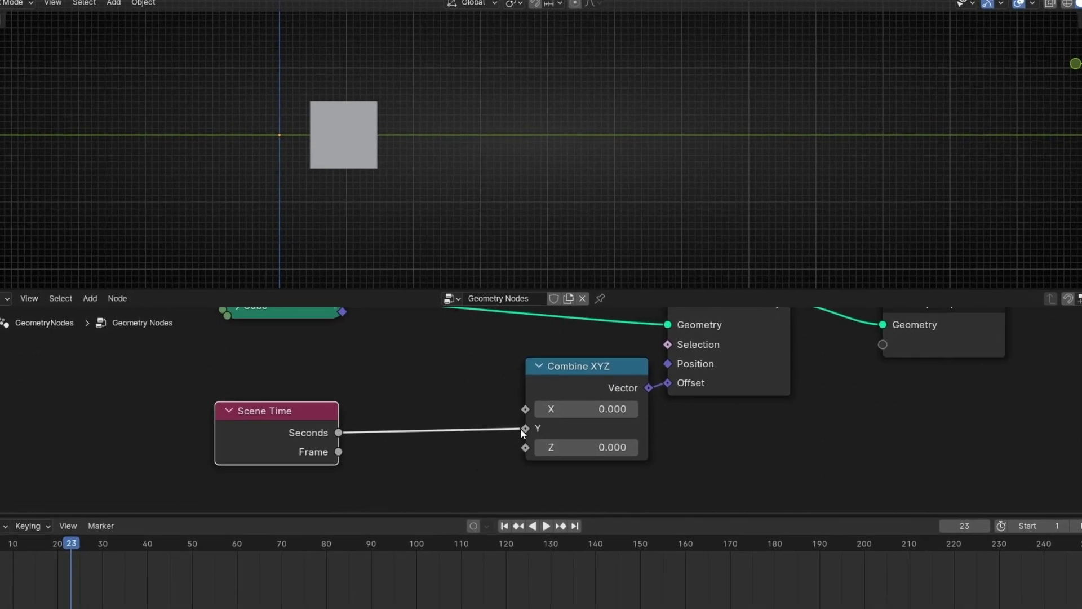
mouse_move(526, 415)
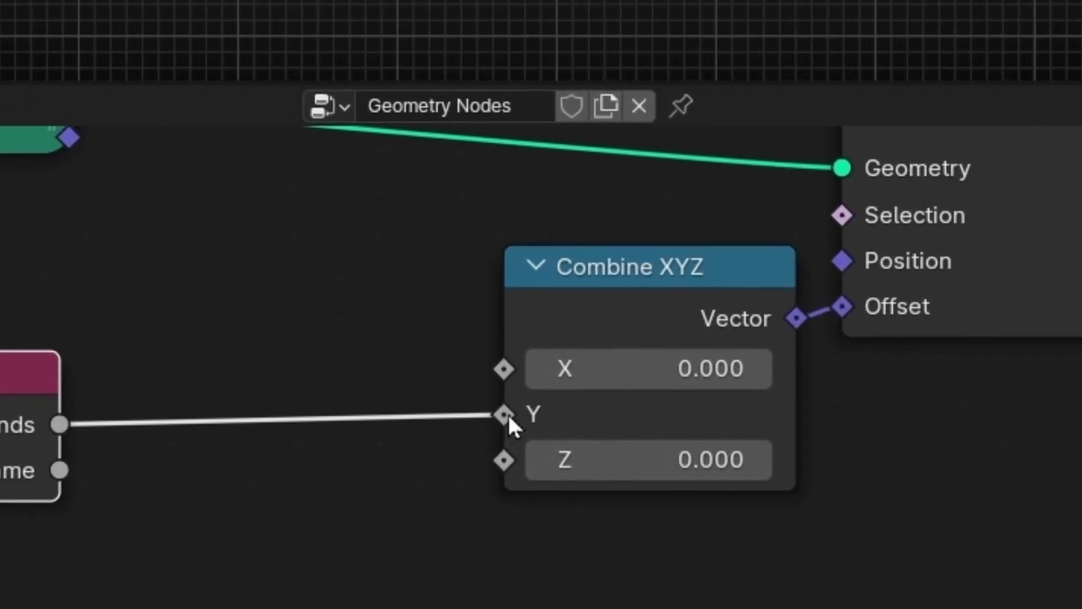
mouse_move(509, 414)
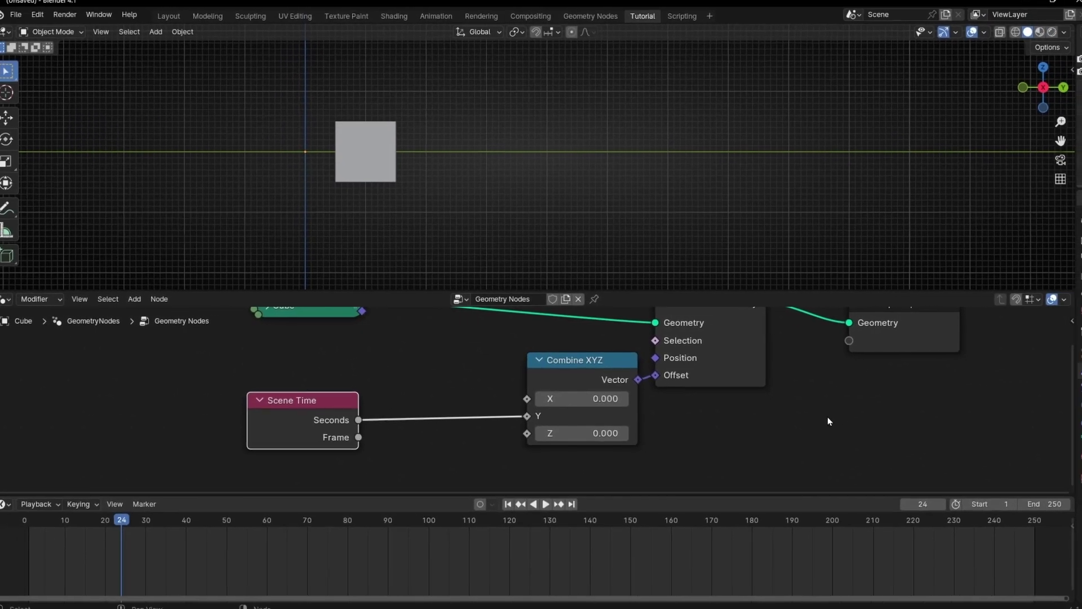
Step: Widen the properties area, show the output settings, and set the scene's frame rate to 60 fps
drag(1069, 320, 874, 250)
click(874, 258)
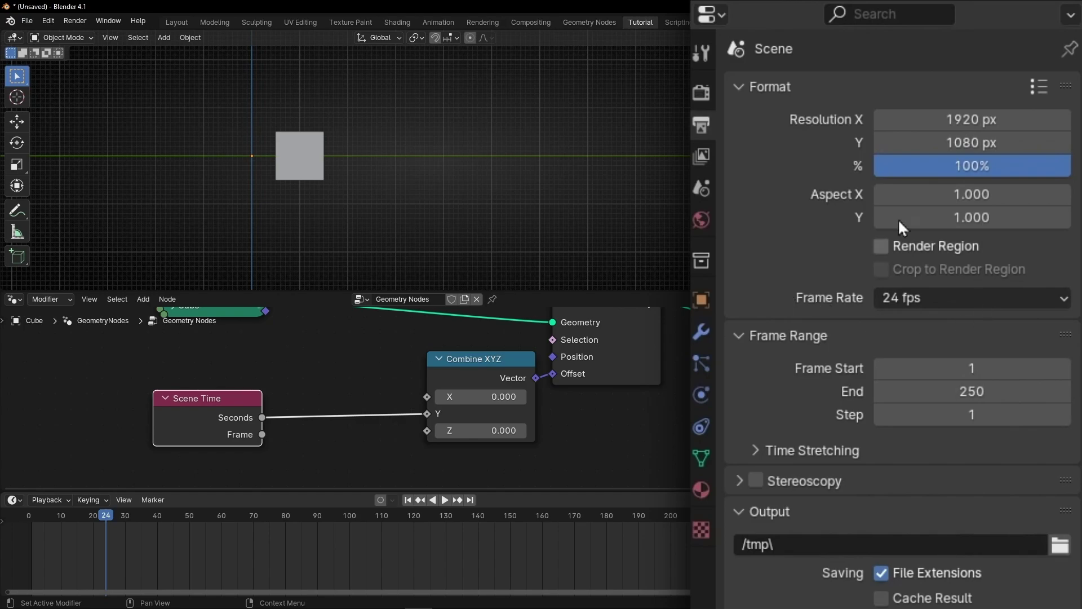
click(953, 303)
click(930, 486)
Step: Play the animation from the first frame, stop it, and move to frame 60 to check the cube's offset
click(406, 500)
key(space)
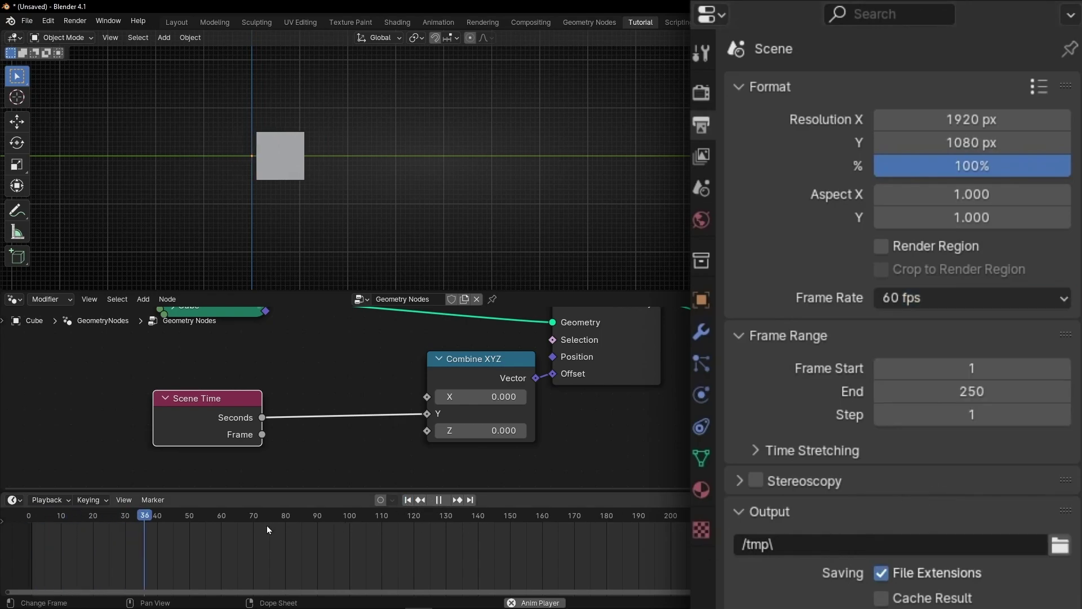
key(space)
drag(238, 519, 221, 518)
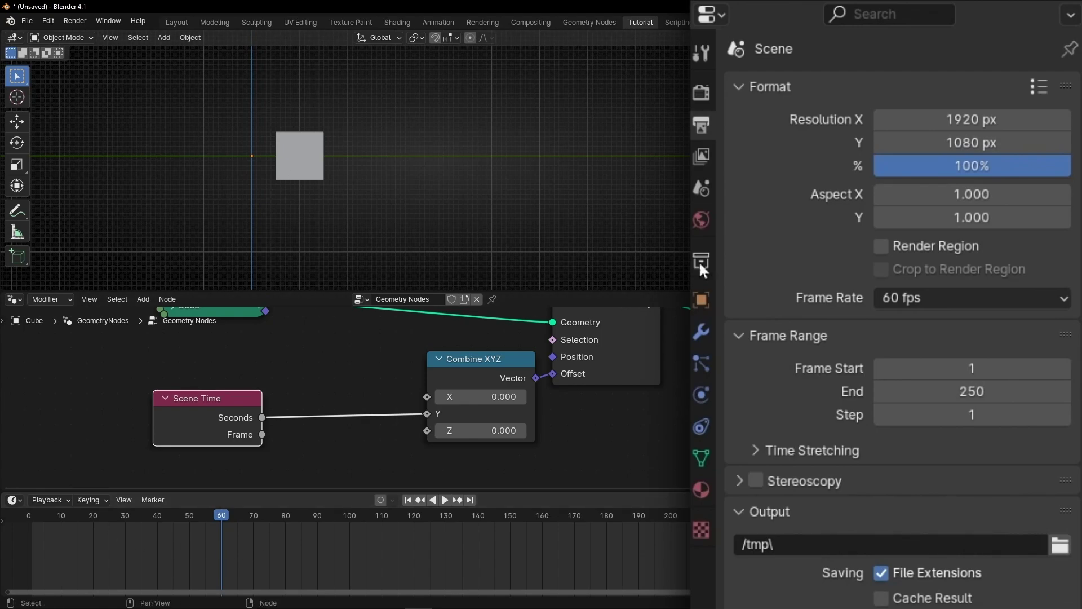
Step: Set the scene's frame rate back to 24 fps and narrow the properties area again
click(895, 296)
click(887, 345)
drag(693, 243, 1064, 321)
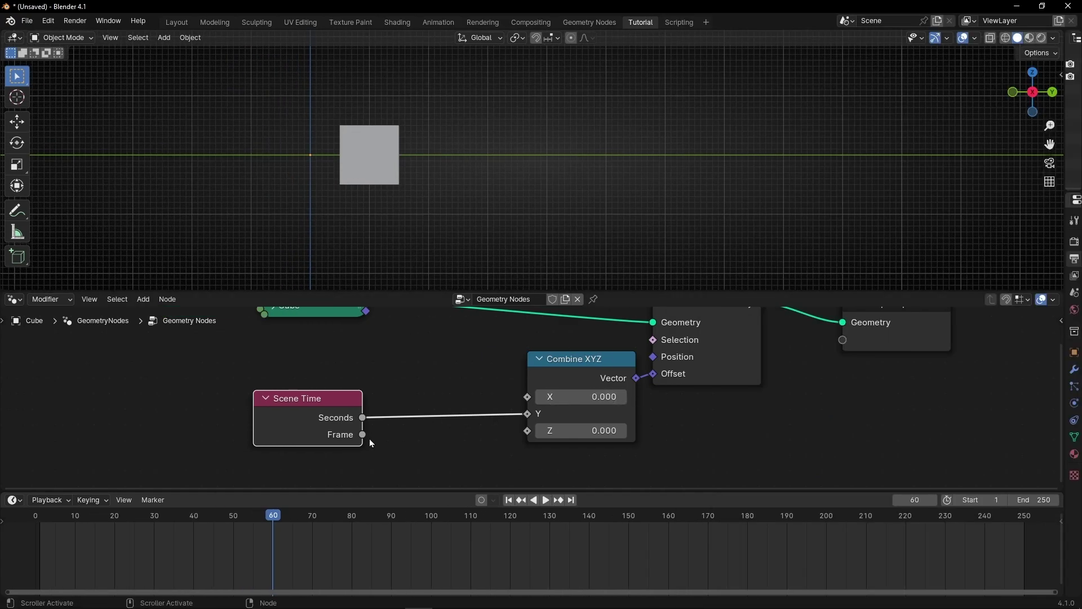
Step: Connect the Scene Time node's Frame output to the Combine XYZ Y input and preview the motion up to frame 20
drag(362, 434, 528, 414)
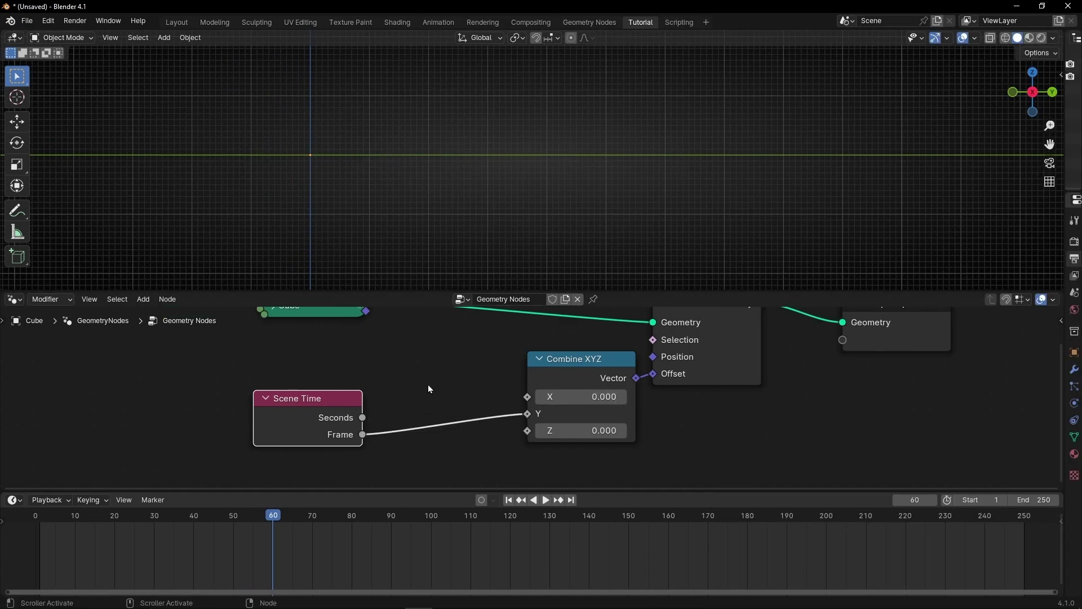
click(510, 501)
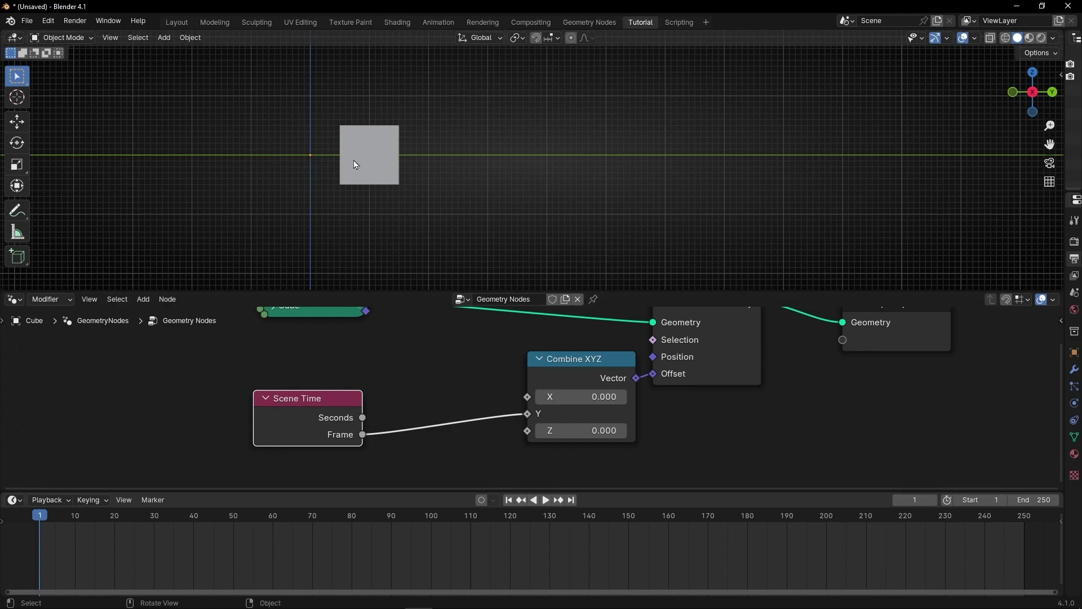
scroll(387, 198, down, 6)
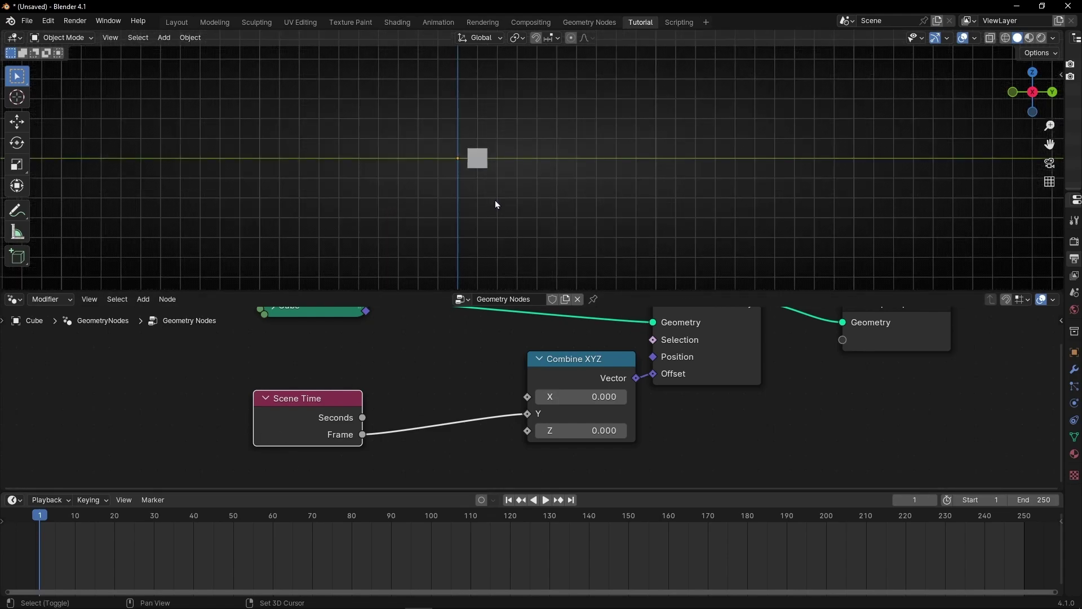
key(space)
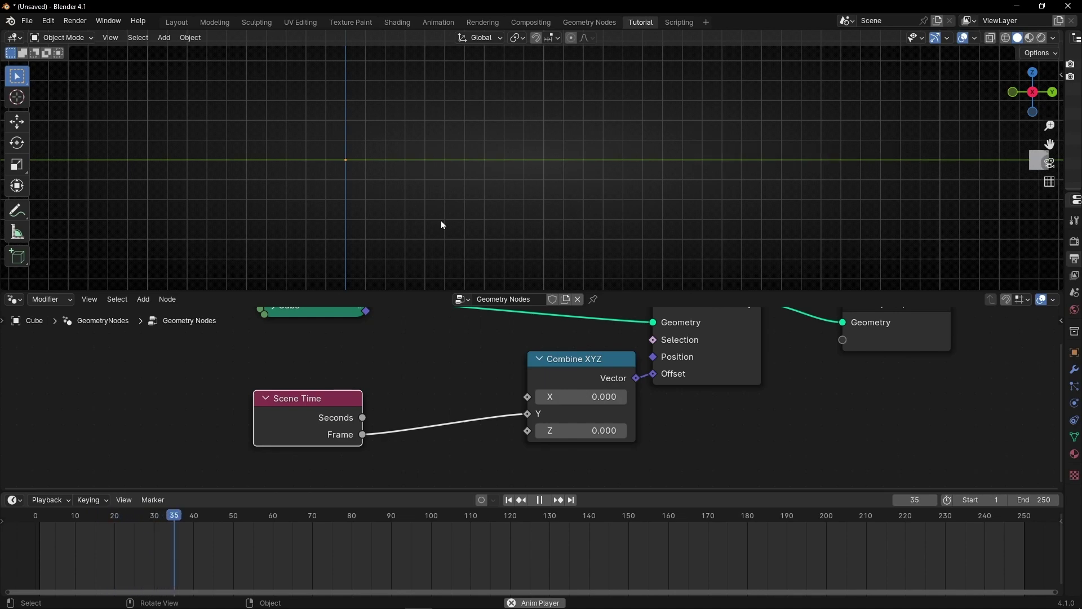
key(space)
drag(185, 520, 118, 522)
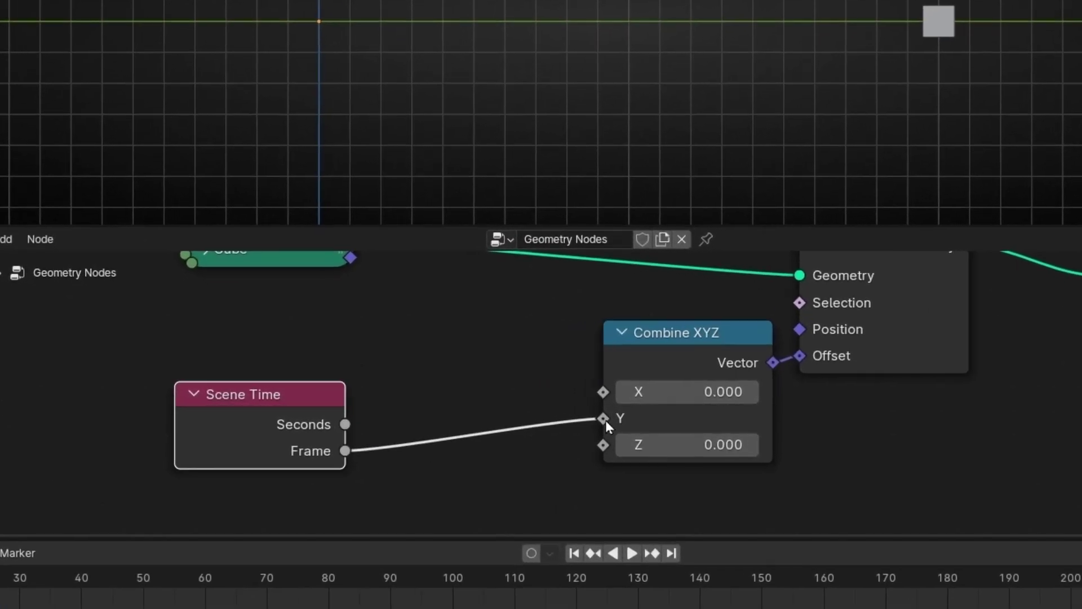
mouse_move(530, 418)
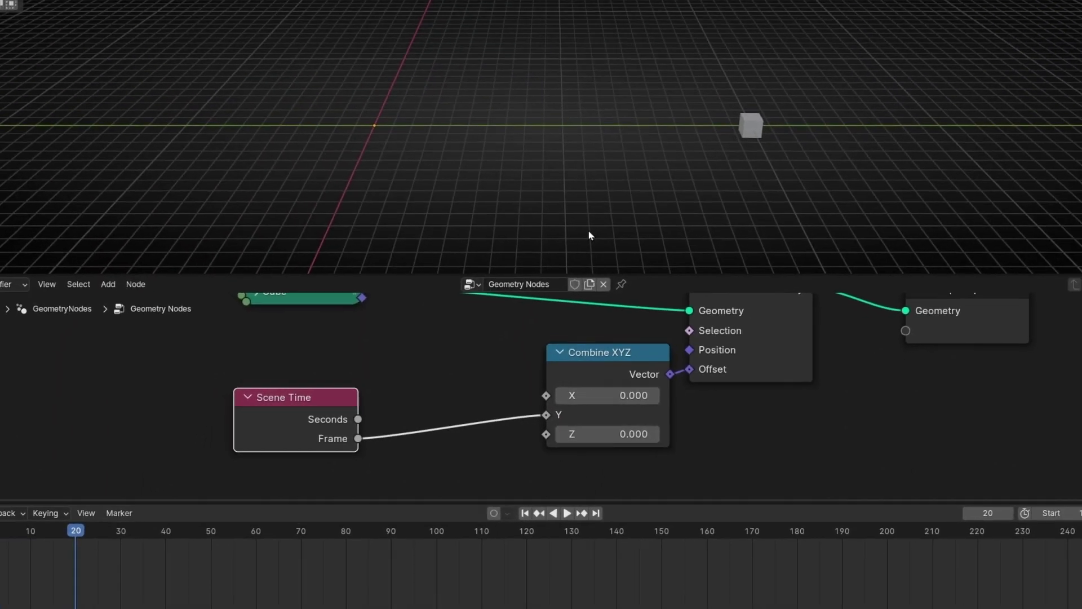
Step: Return the viewport to an angled view, shrink the timeline area, and move the Scene Time node away from Combine XYZ
shift+middle_drag(611, 217, 571, 198)
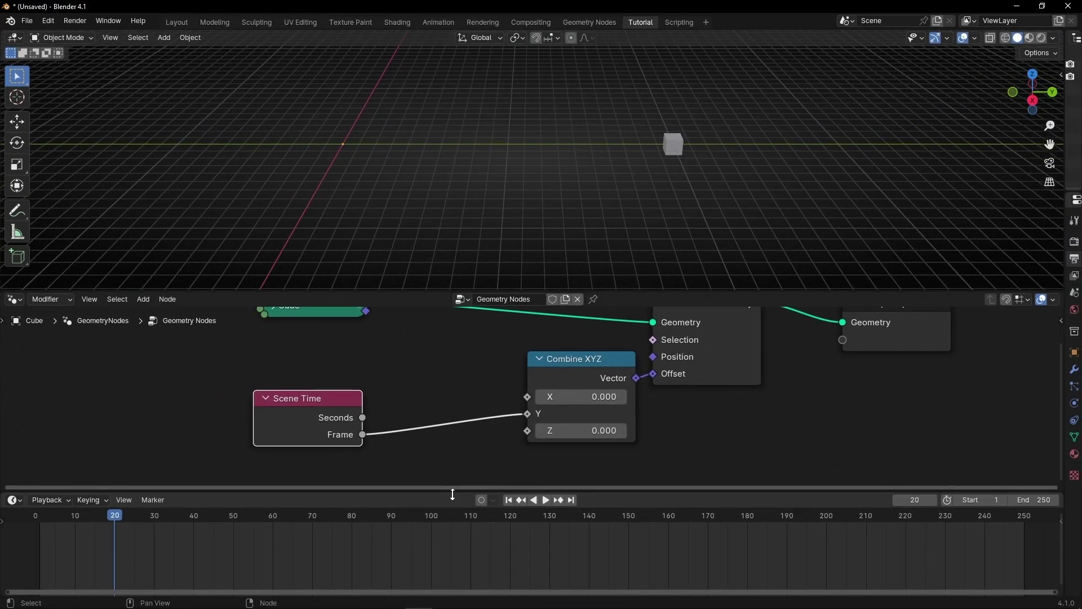
drag(453, 507, 452, 547)
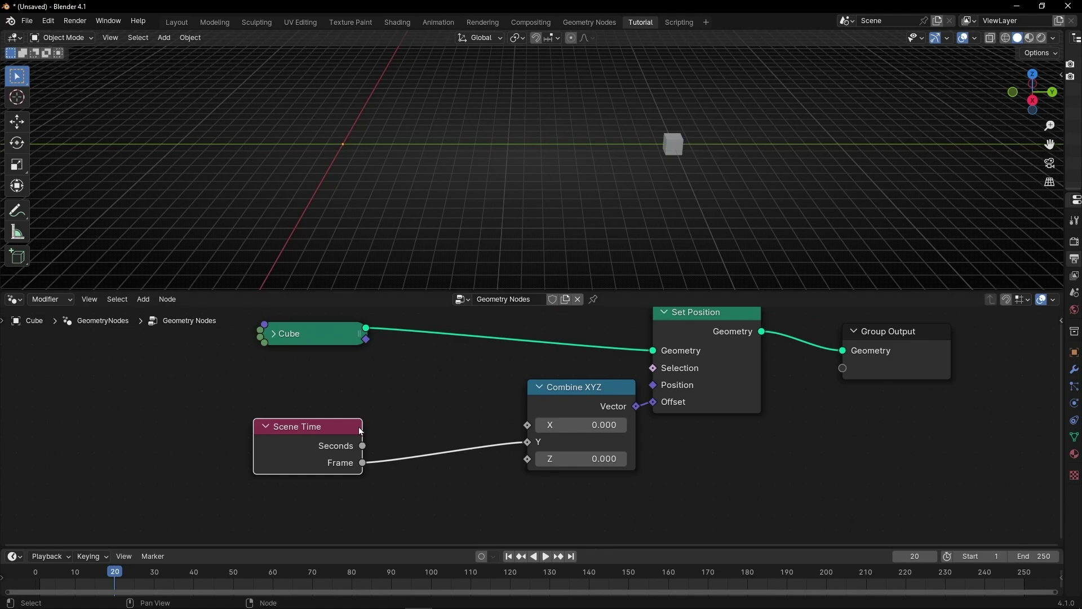
drag(314, 429, 285, 415)
Step: Replay the frame-driven animation from the first frame, stop it, and make the timeline area taller
click(508, 556)
key(space)
key(space)
drag(312, 544, 298, 510)
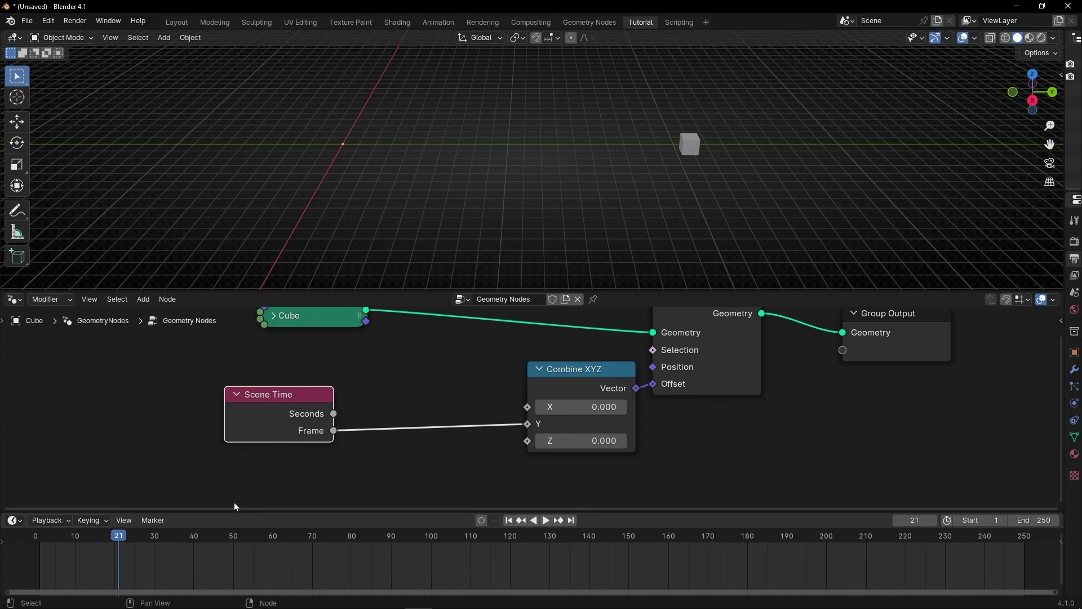
Step: Move the Scene Time node away from Combine XYZ and insert an Add Math node on the Frame-to-Y link
drag(280, 407, 187, 402)
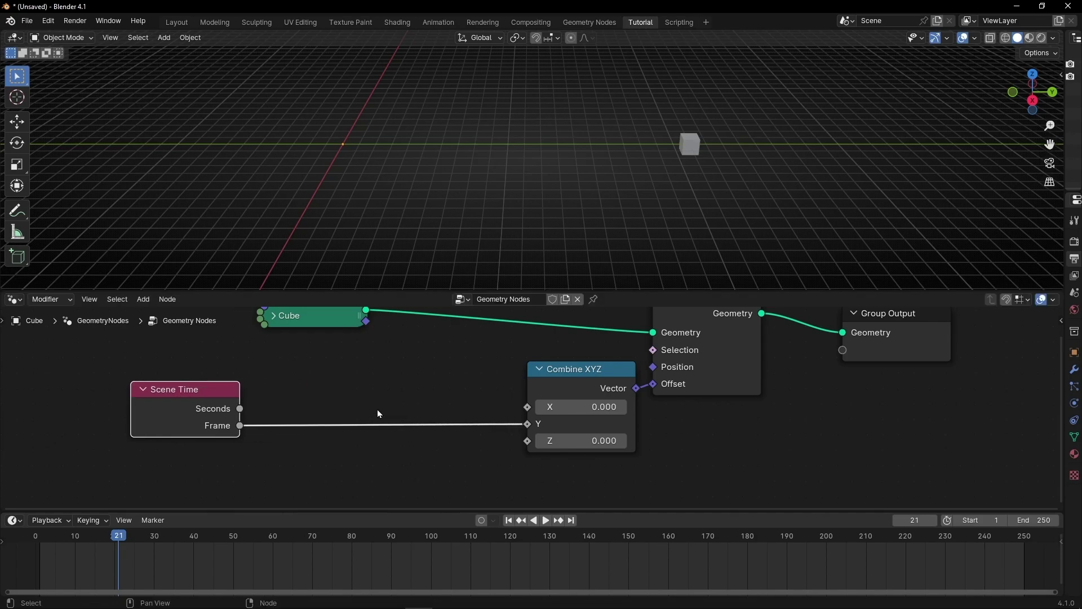
key(shift+a)
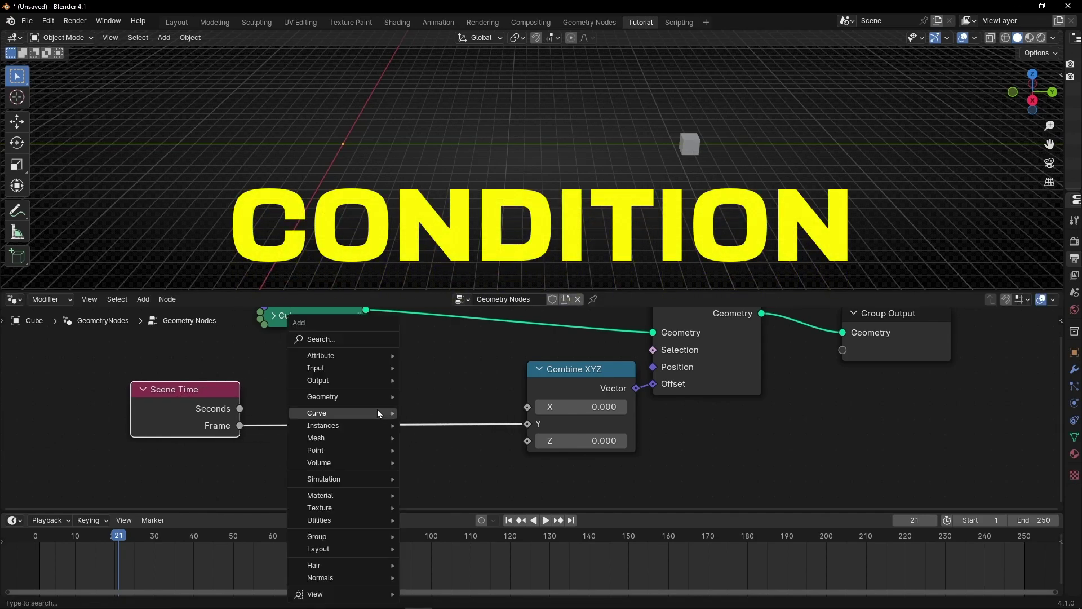
text(add)
key(Return)
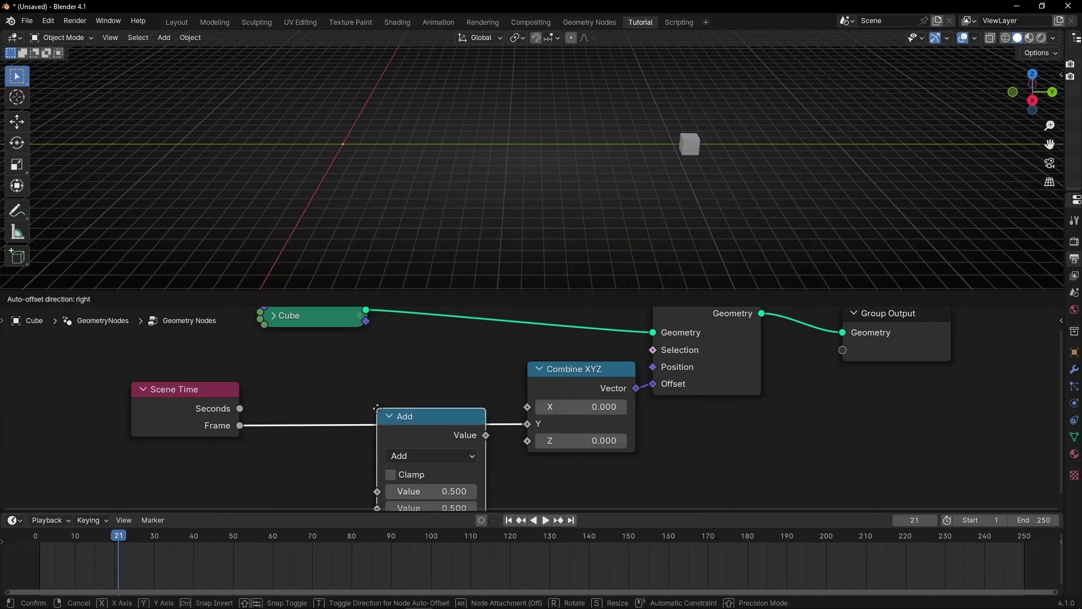
click(315, 375)
Step: Change the Math node's operation to Greater Than and set its threshold to 50
click(359, 416)
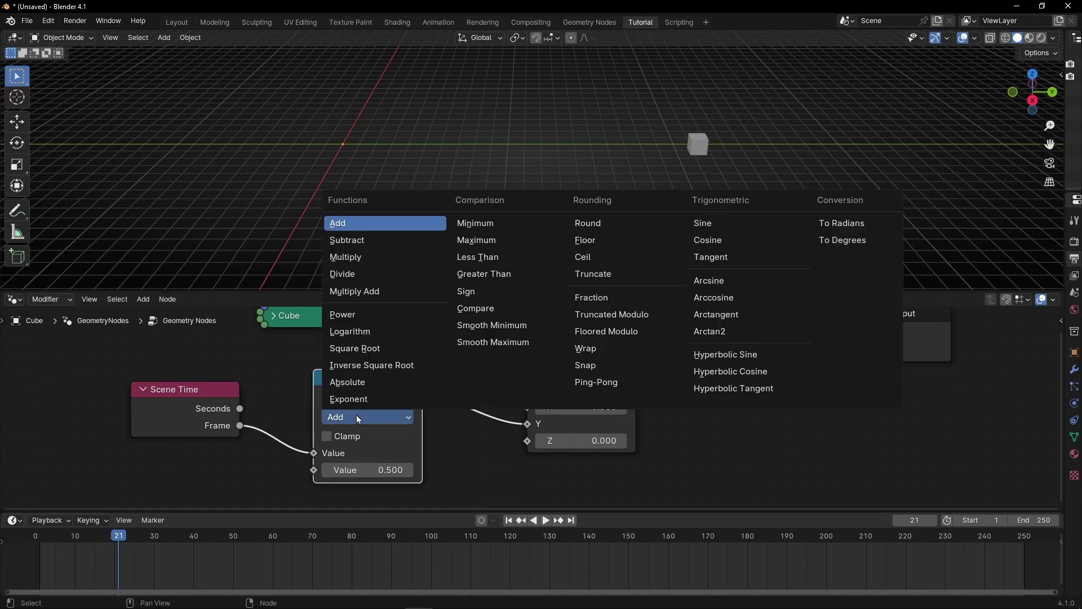
click(476, 276)
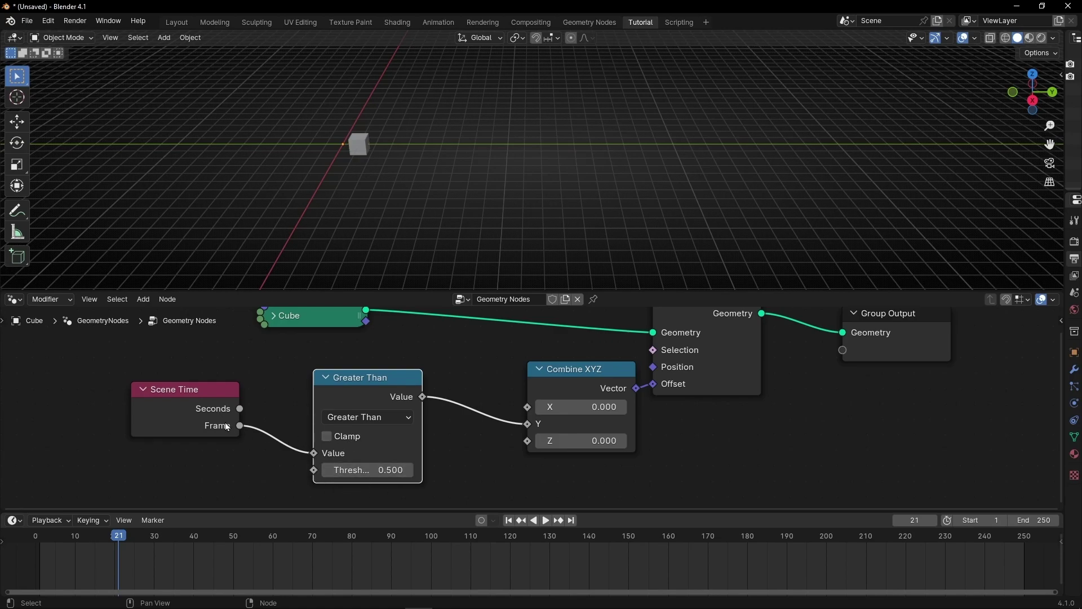
click(373, 468)
text(50)
key(Return)
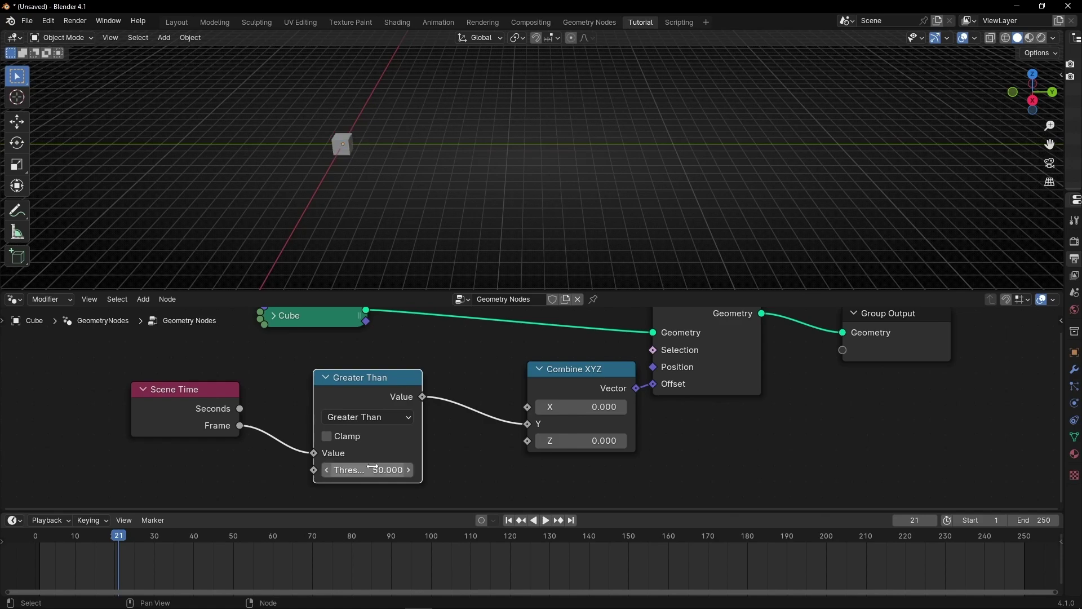
scroll(373, 466, up, 5)
scroll(374, 466, down, 2)
middle_drag(375, 466, 435, 438)
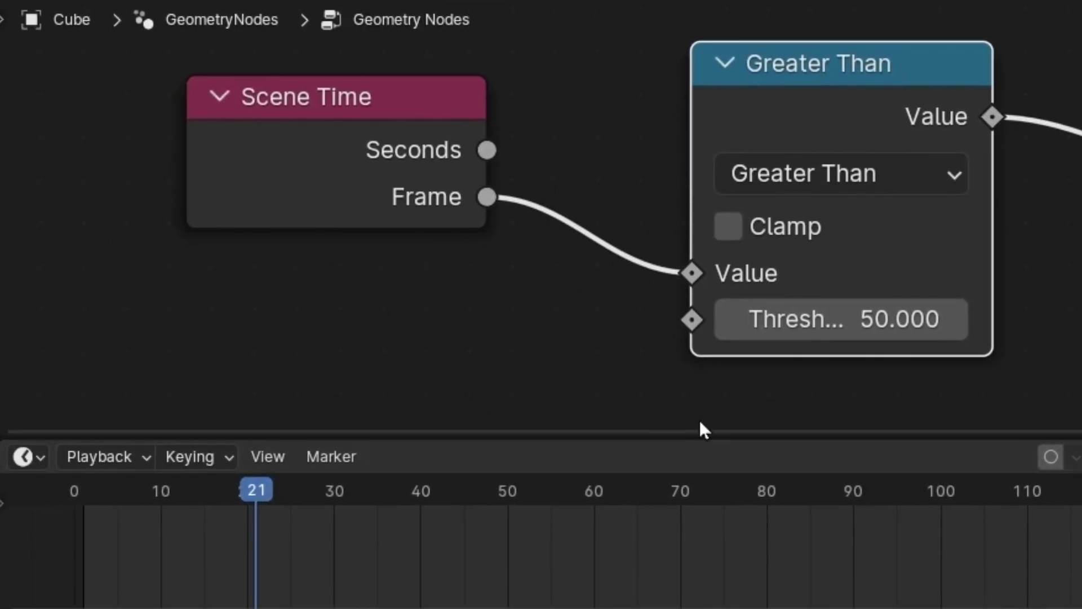
Step: Play the animation past frame 50, scrub back to before the threshold, and replay it up to frame 58
mouse_move(992, 116)
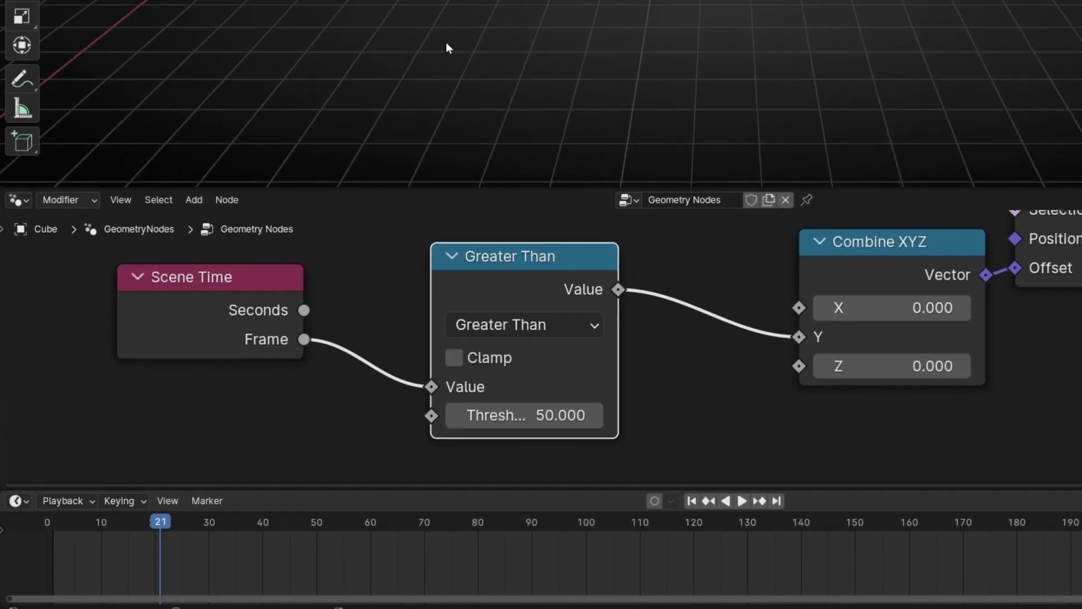
key(space)
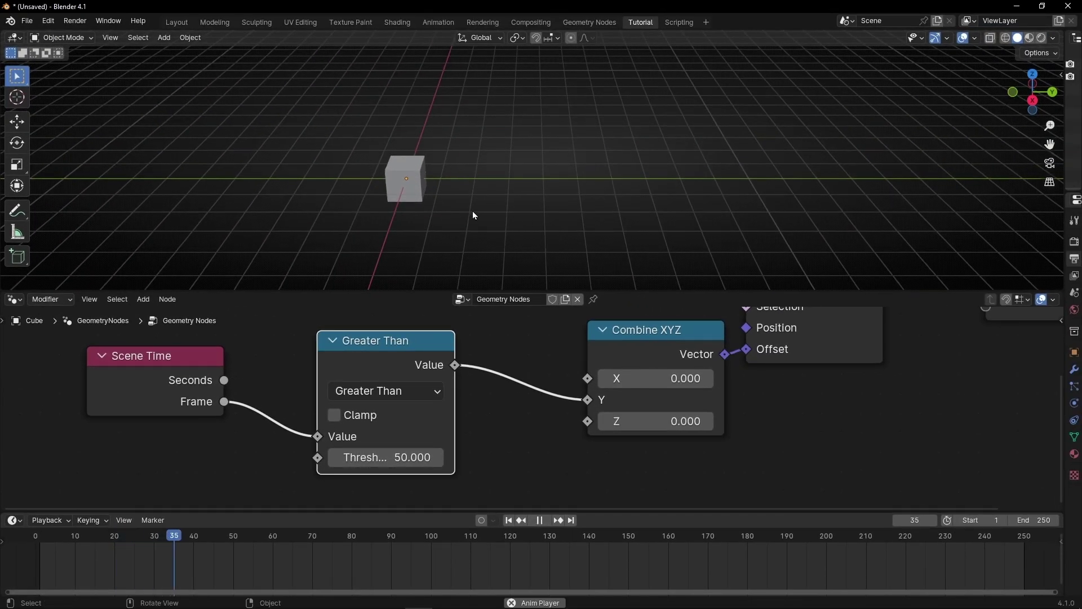
key(space)
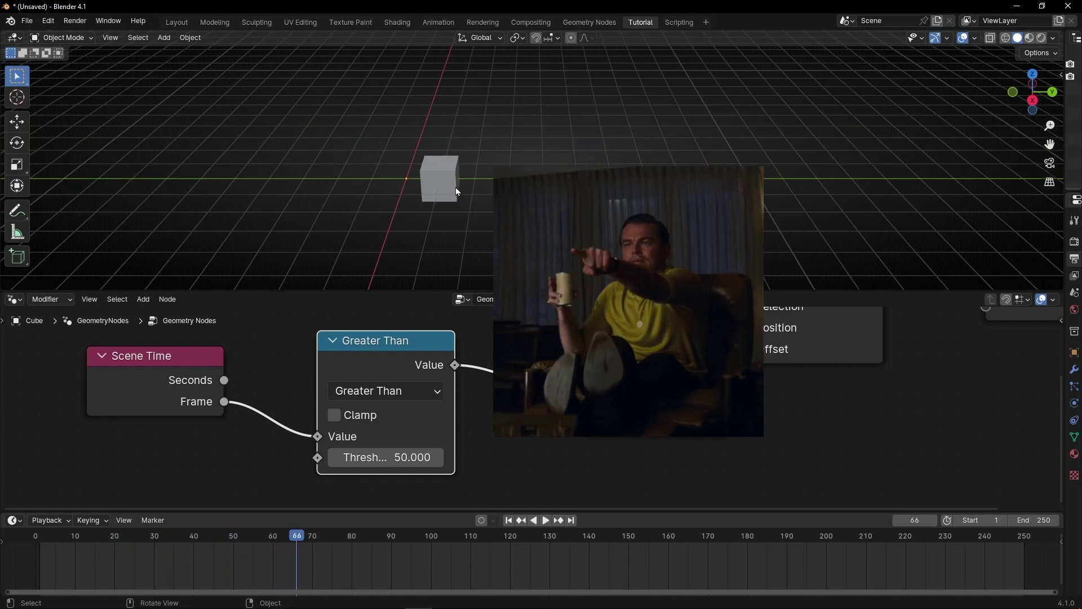
drag(217, 535, 213, 535)
key(space)
key(space)
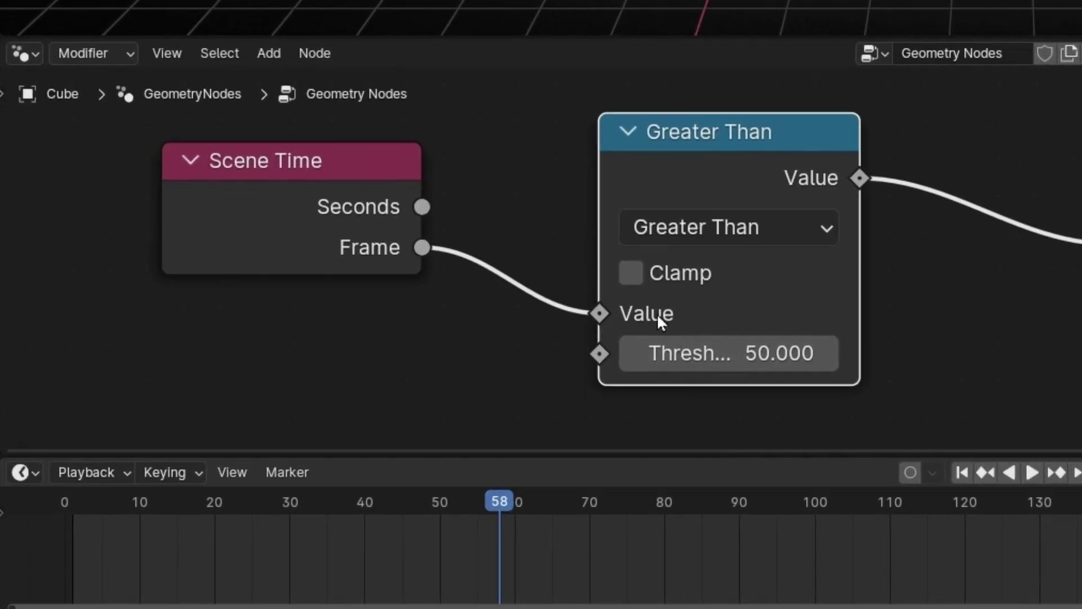
Step: Inspect the Frame output and the Greater Than threshold, and continue playback up to frame 110
mouse_move(395, 242)
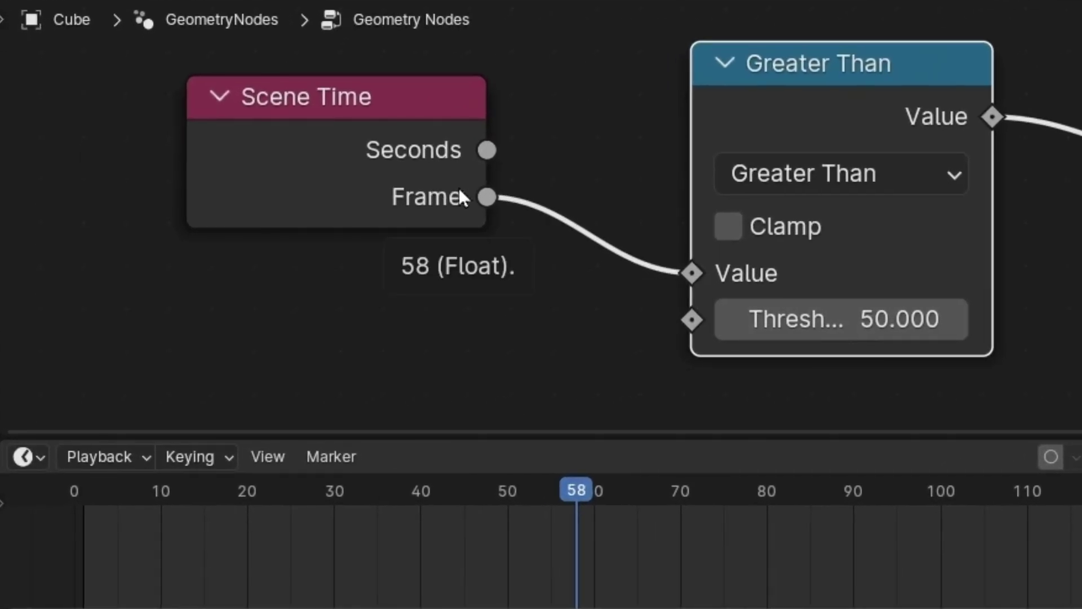
mouse_move(787, 321)
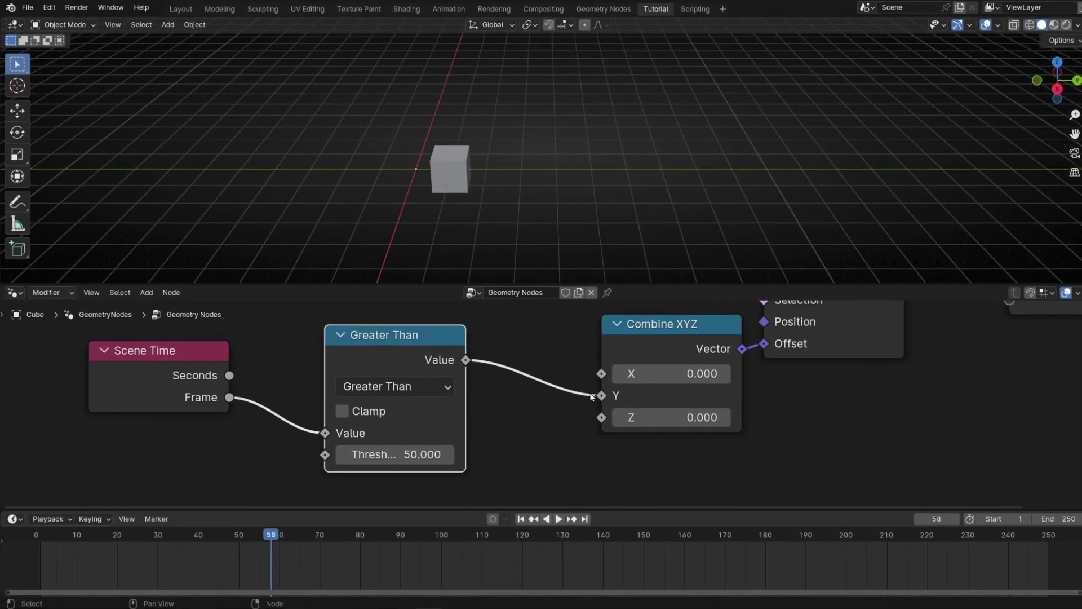
key(space)
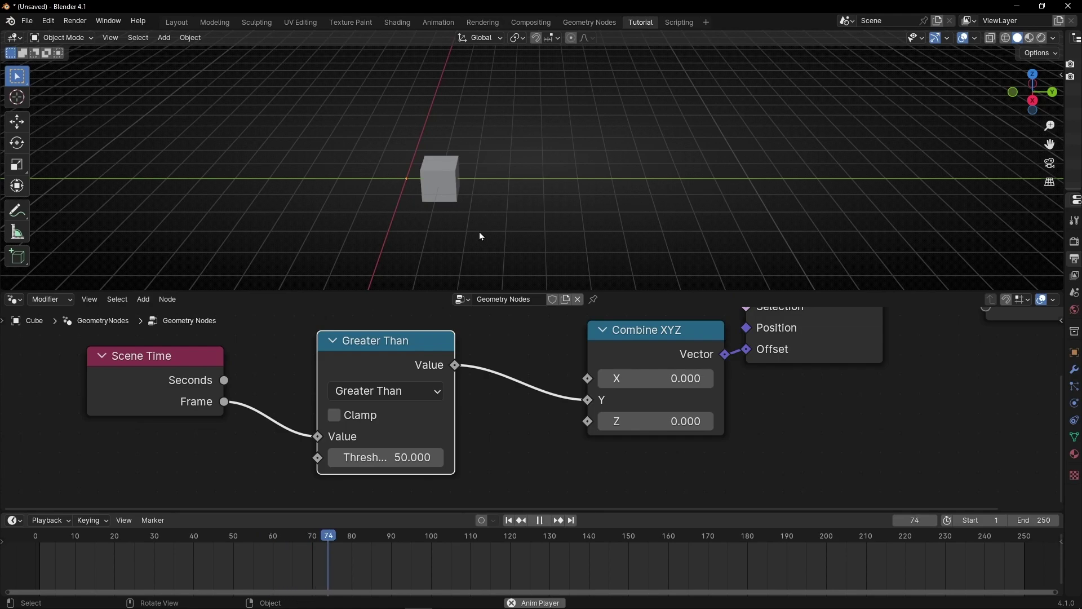
key(space)
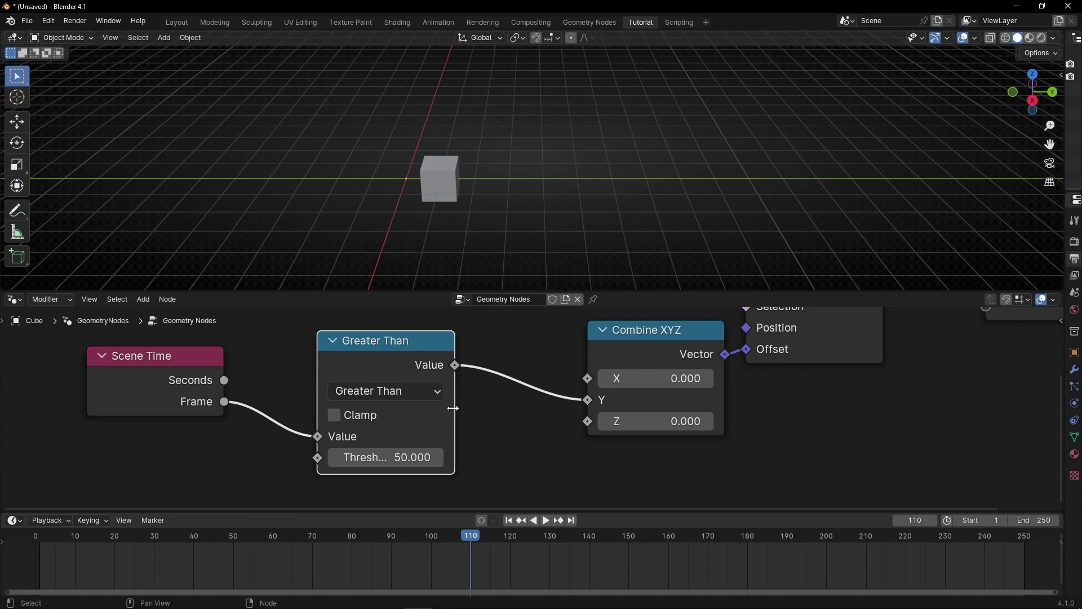
Step: Shrink the timeline area and move the Scene Time and Greater Than nodes further away from Combine XYZ
middle_drag(455, 255, 447, 232)
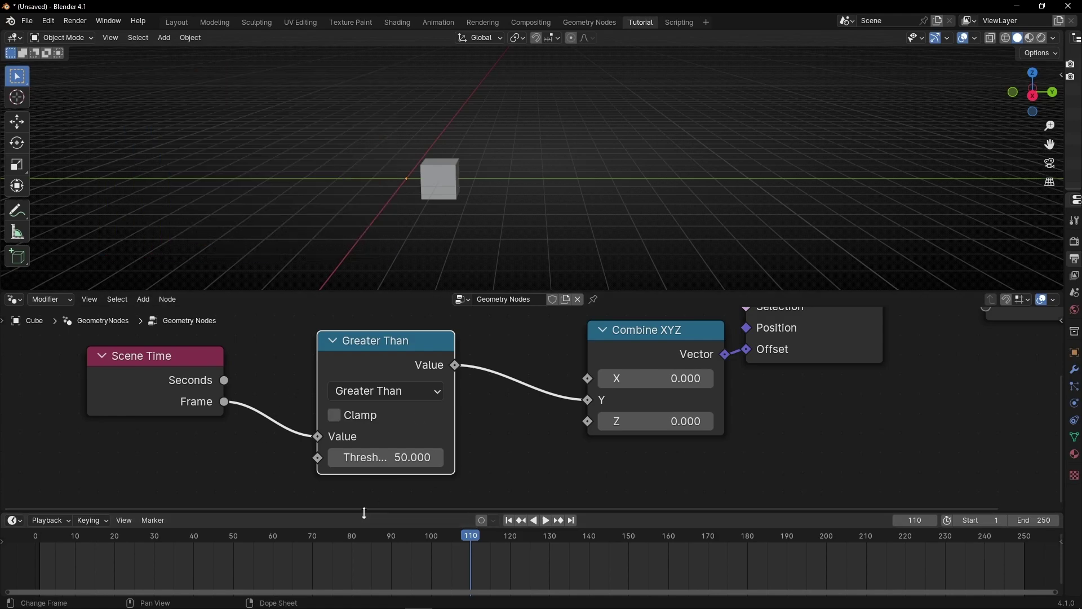
drag(364, 512, 364, 544)
key(Home)
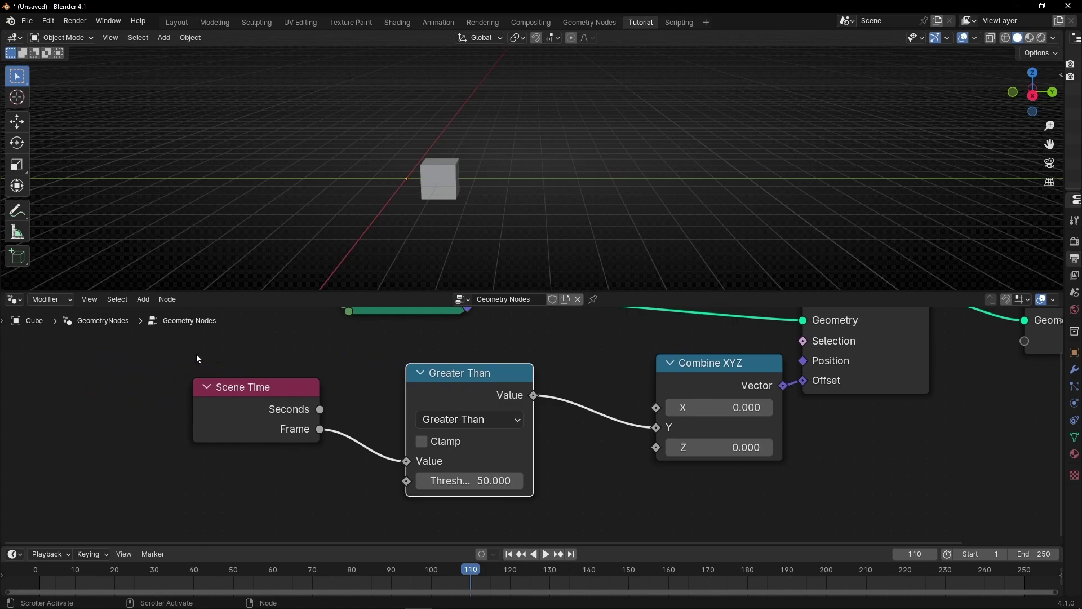
drag(447, 453, 294, 458)
Step: Add a Switch node in the space between the Greater Than and Combine XYZ nodes
key(shift+a)
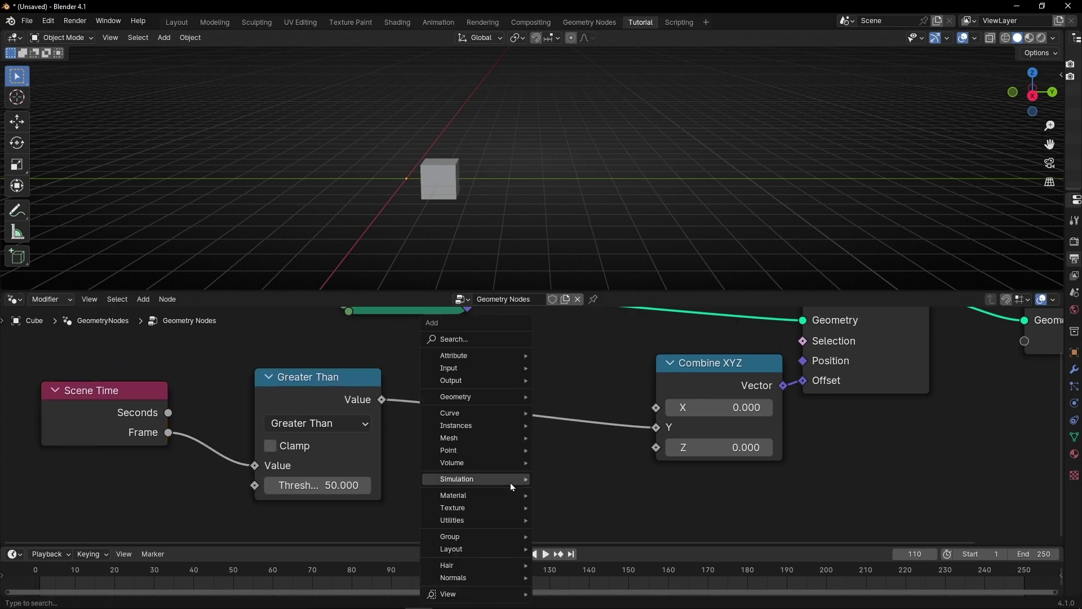
text(sw)
click(559, 479)
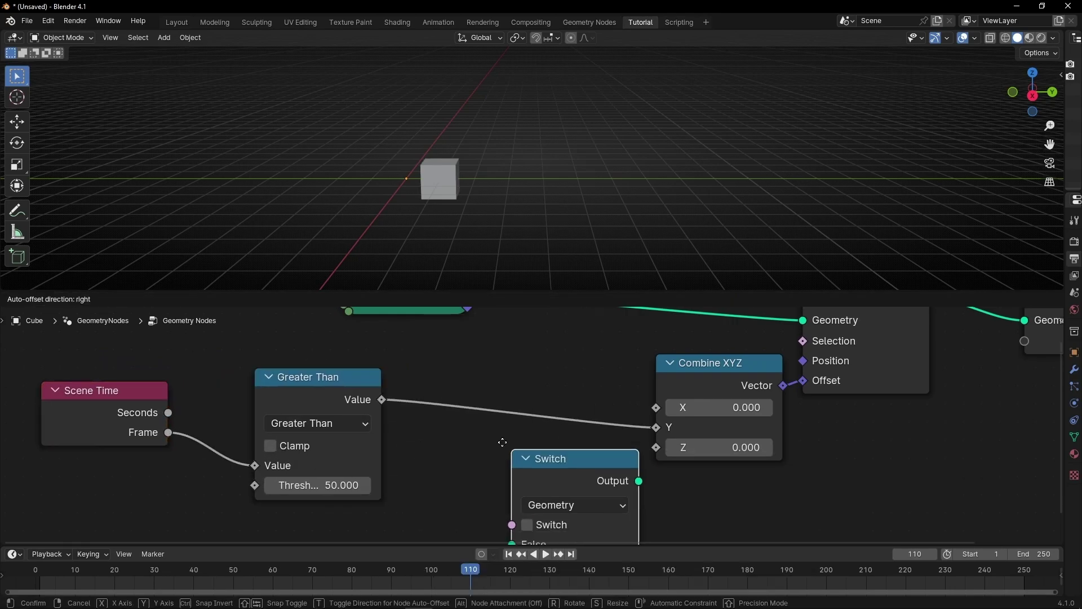
click(500, 466)
middle_drag(620, 486, 603, 429)
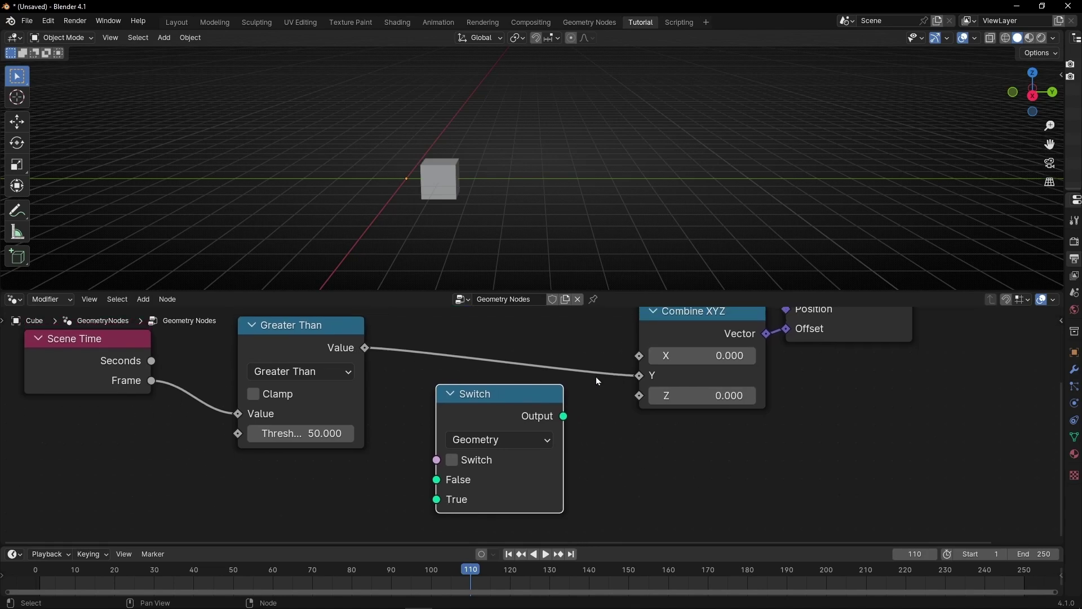
Step: Set the Switch node's input type to Float and insert it on the link from Greater Than to Combine XYZ Y
click(500, 439)
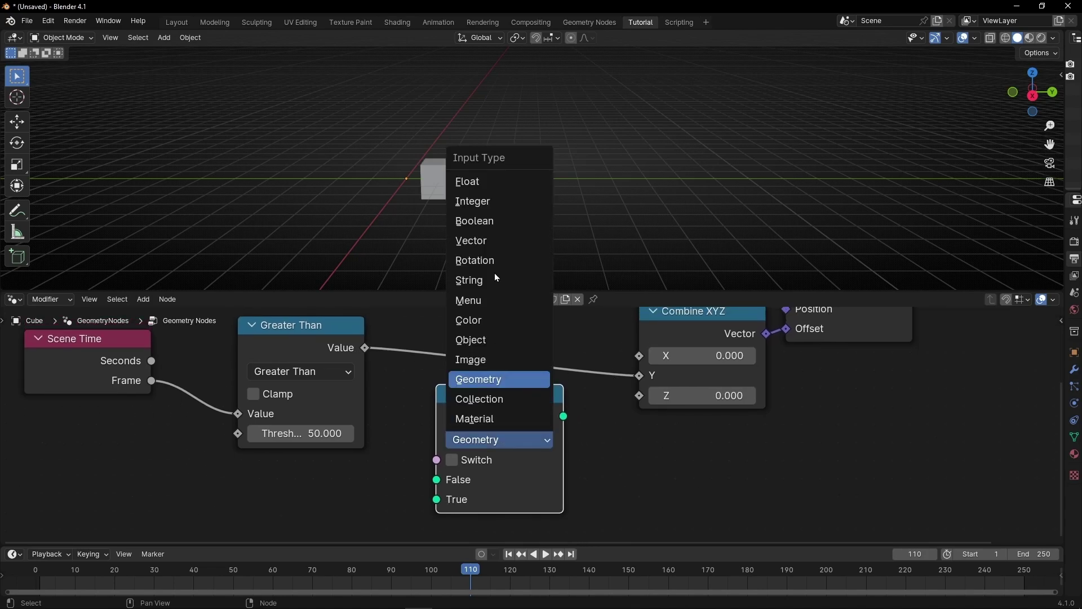
click(489, 182)
drag(480, 400, 494, 363)
key(Home)
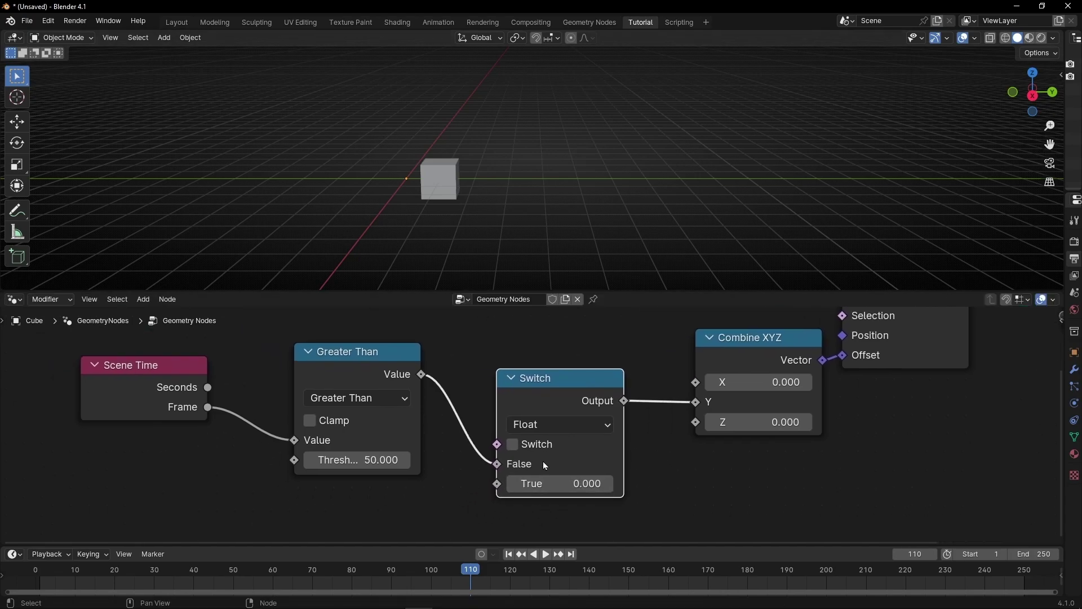
Step: Disconnect the Greater Than output from the Switch node's False input
drag(498, 464, 698, 451)
scroll(698, 451, up, 1)
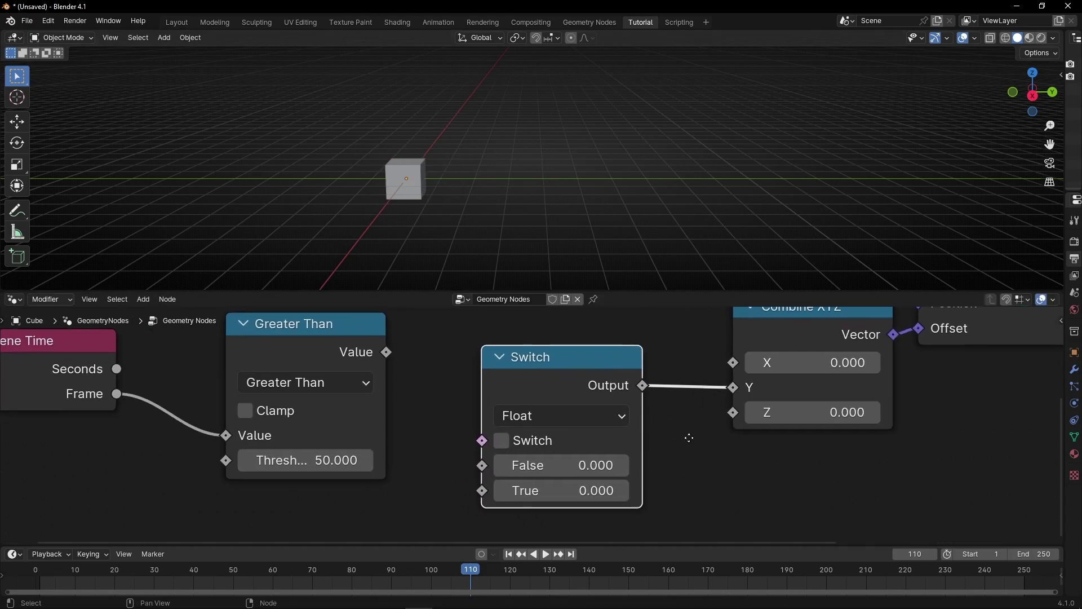
middle_drag(689, 437, 679, 426)
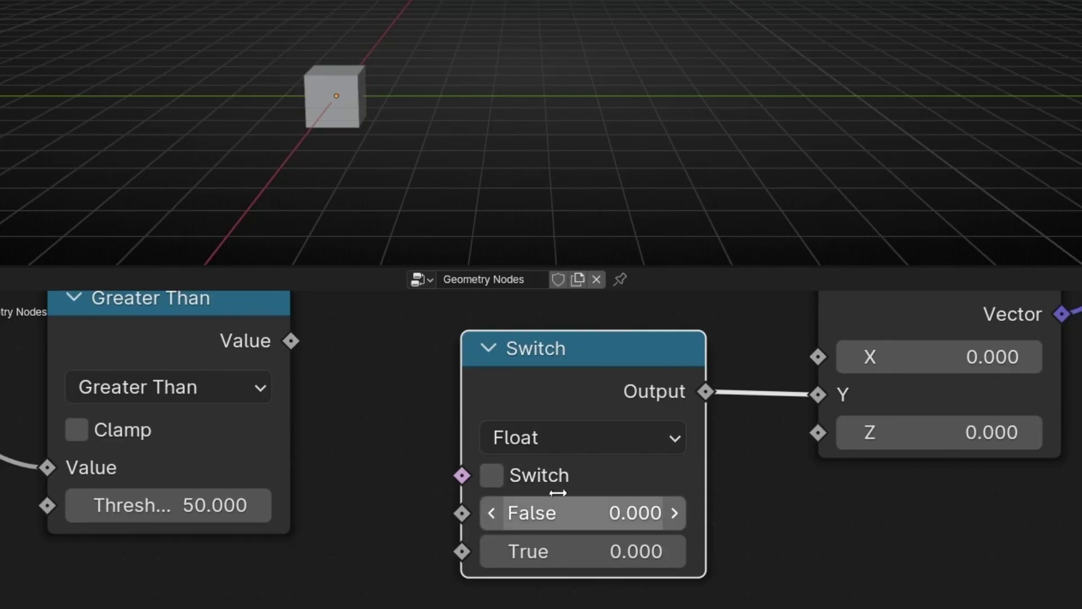
Step: Enable the Switch node's Switch checkbox and connect the Greater Than Value output to its Switch input
mouse_move(484, 483)
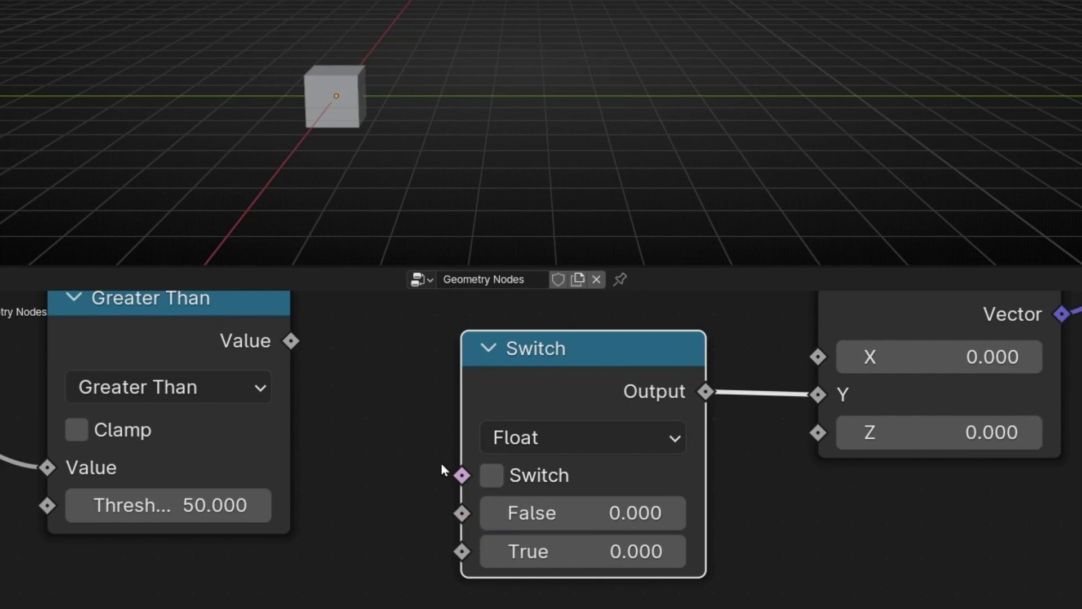
click(492, 474)
mouse_move(495, 473)
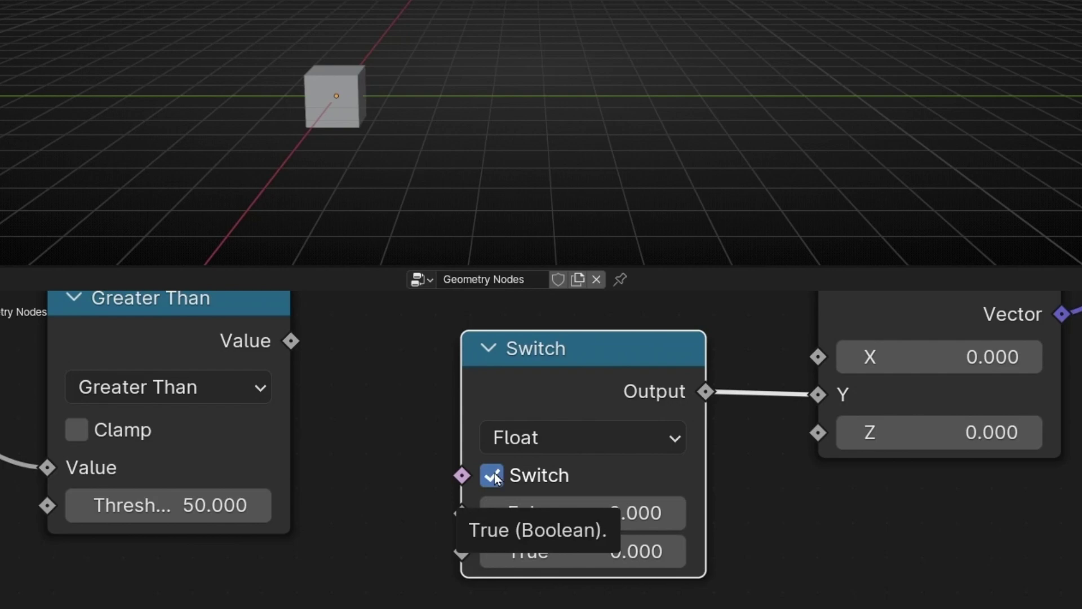
drag(291, 342, 462, 475)
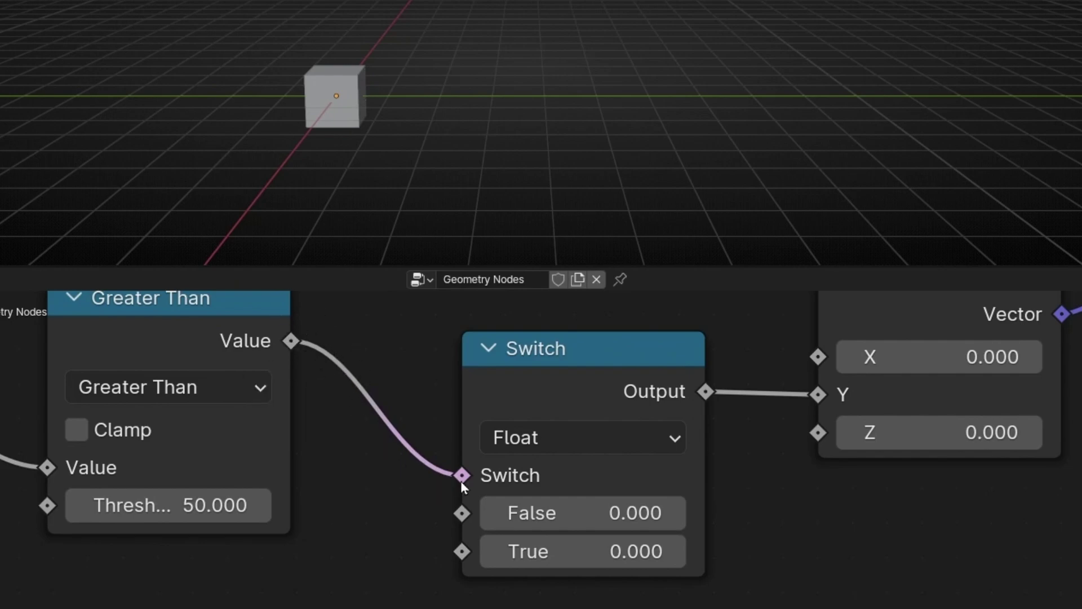
mouse_move(461, 482)
Step: Set the Switch node's True value to 5 and move the playhead back to frame 32
click(569, 544)
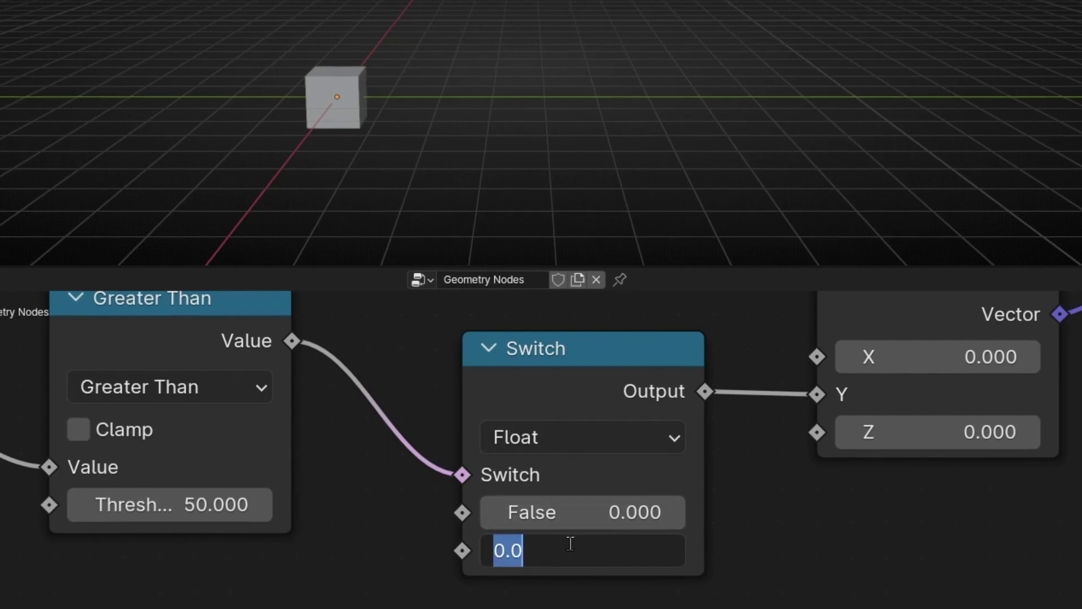
text(5)
key(Return)
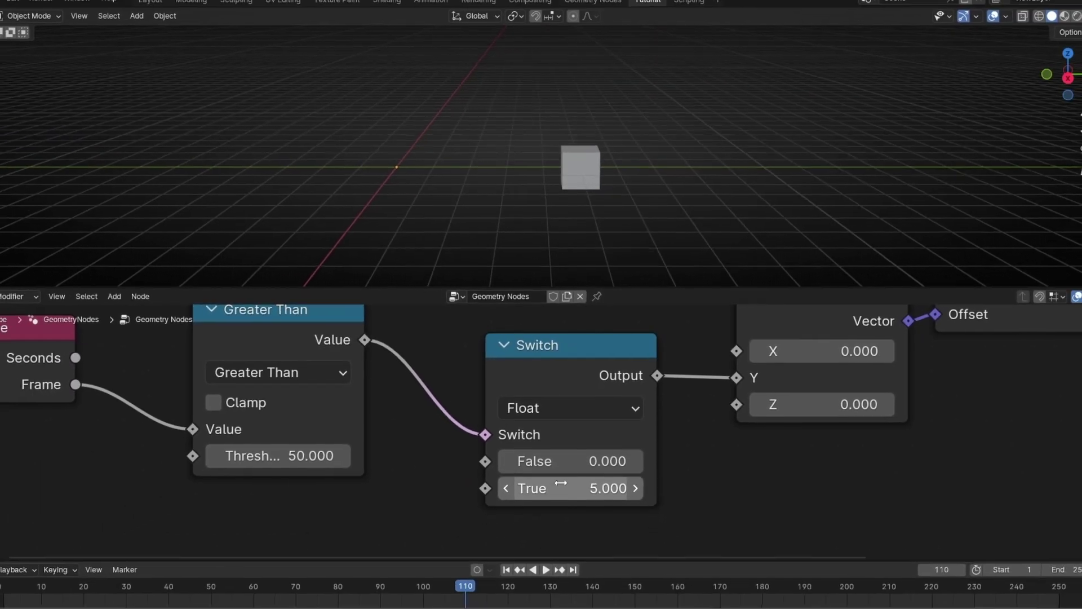
drag(214, 588, 134, 587)
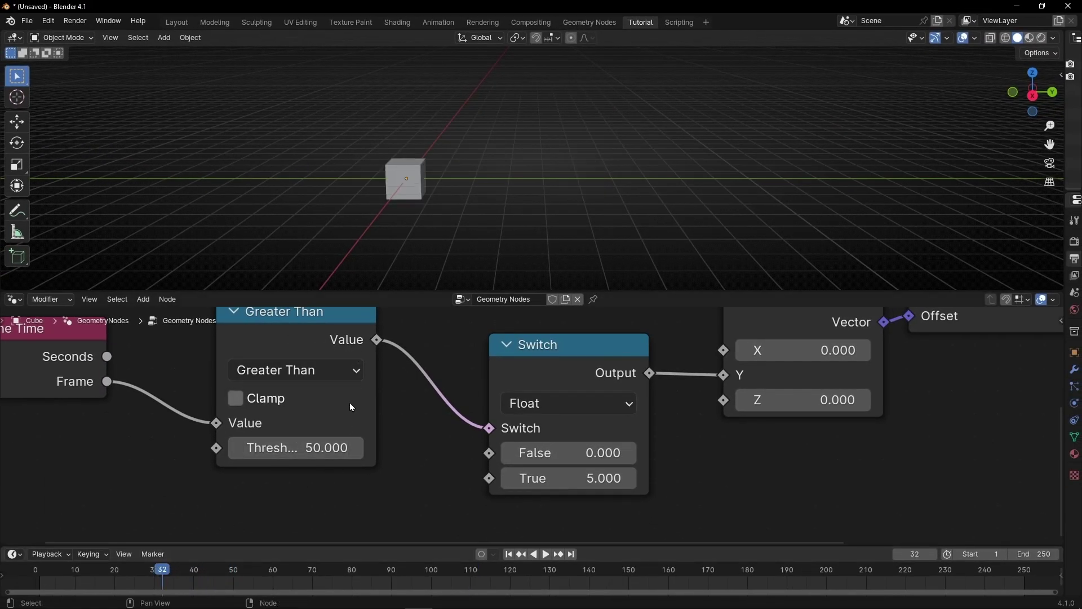
middle_drag(353, 404, 400, 430)
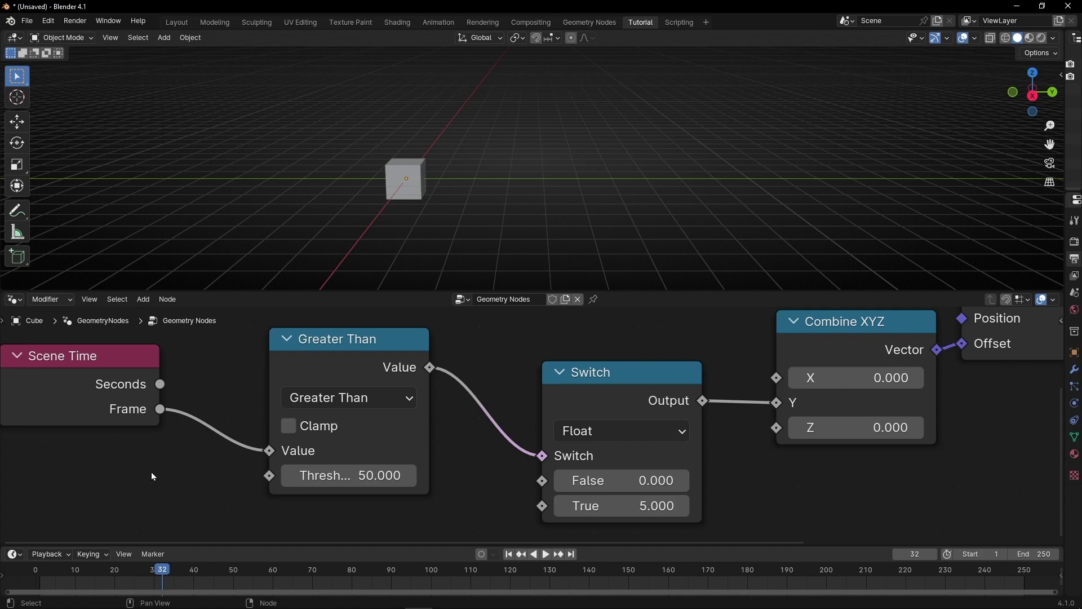
Step: Try a False value of -3 on the Switch node and undo the change
mouse_move(326, 453)
mouse_move(544, 456)
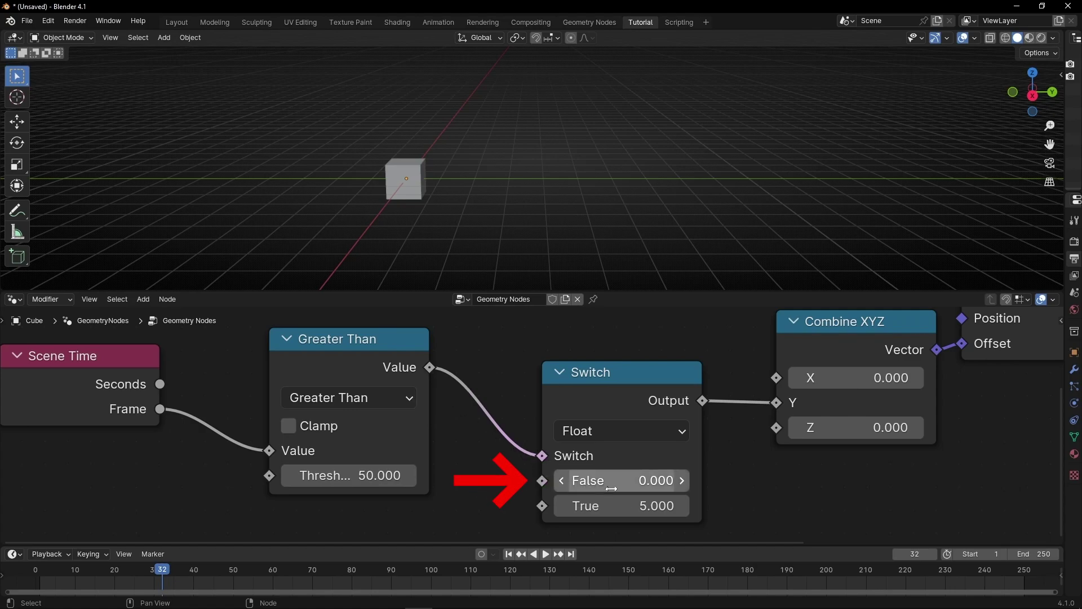
mouse_move(596, 480)
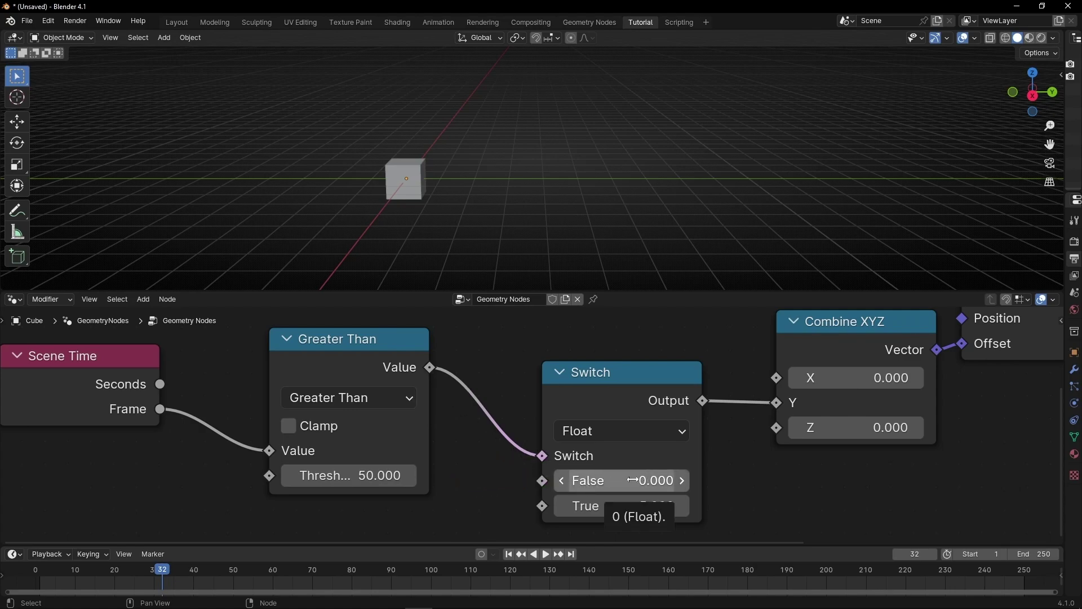
click(632, 480)
text(-3)
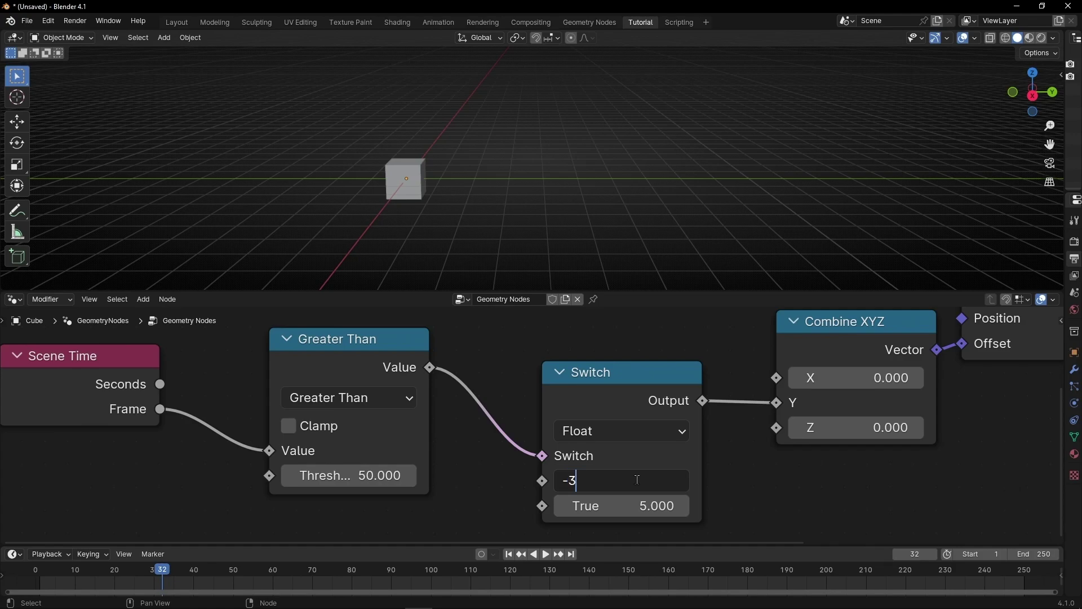
key(Return)
key(ctrl+z)
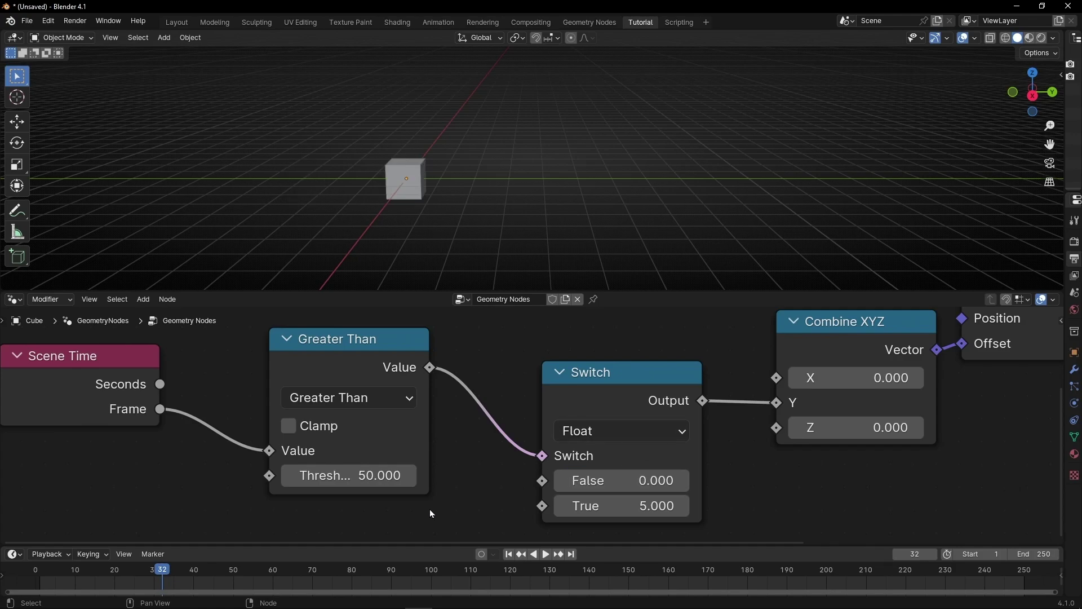
Step: Play the animation from frame 32 past frame 50, and replay it from frame 26 to check the Switch
middle_drag(533, 511, 485, 495)
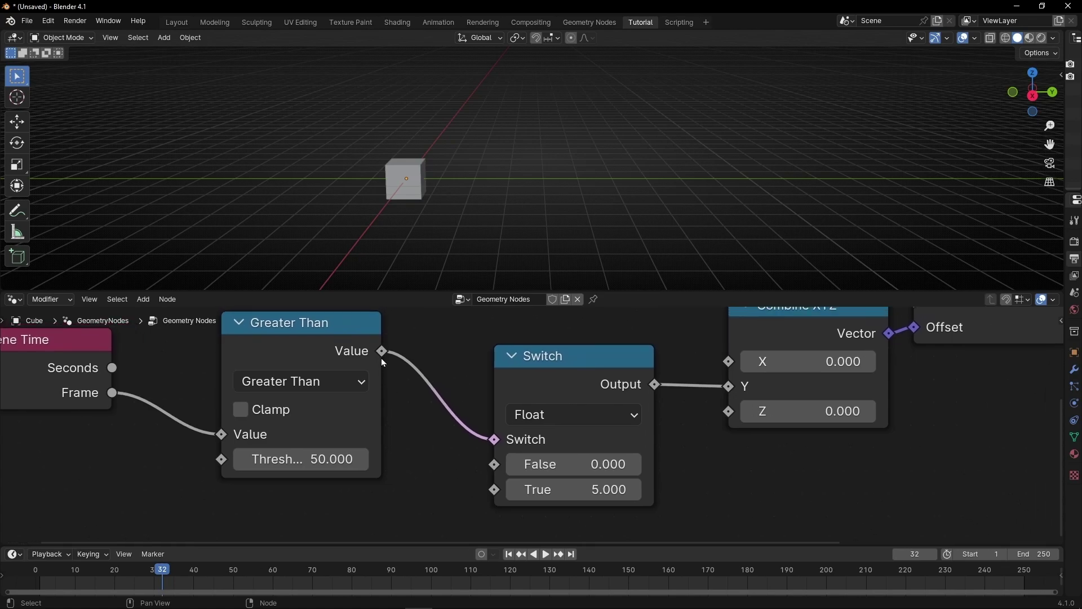
mouse_move(381, 350)
mouse_move(553, 493)
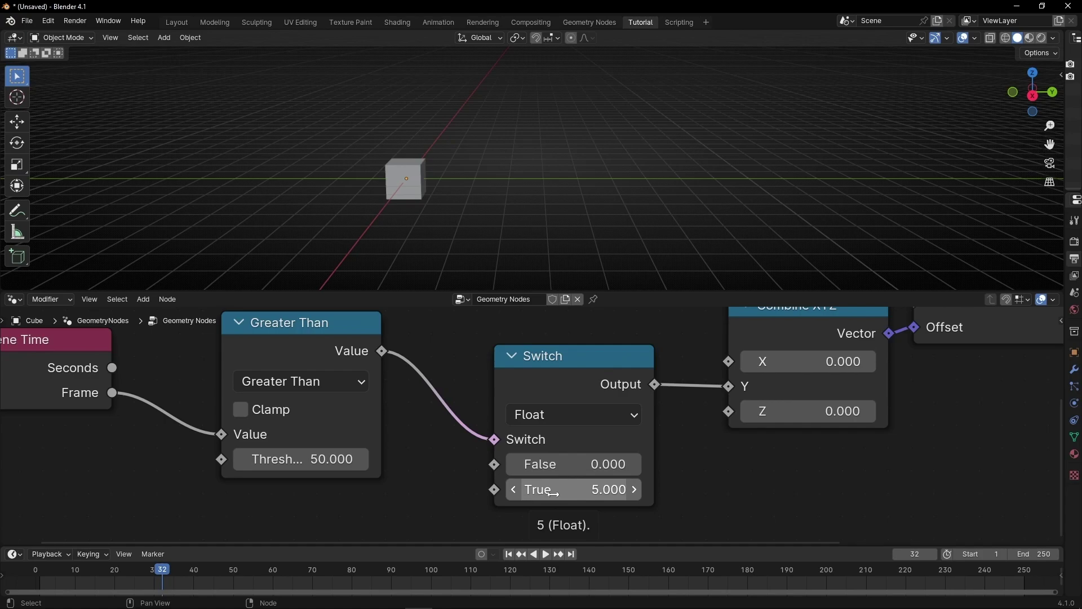
key(space)
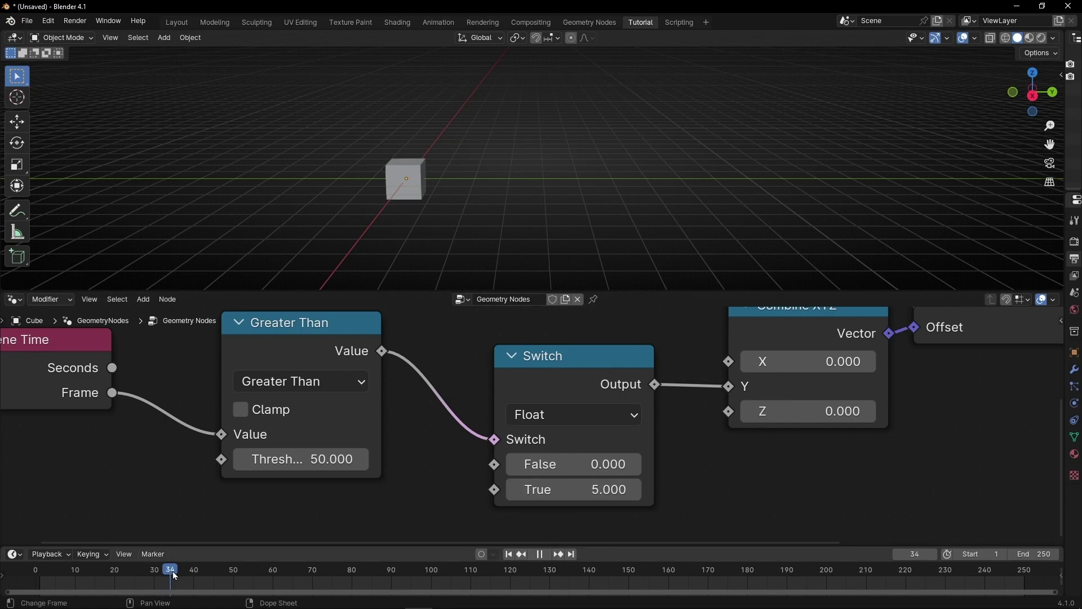
key(space)
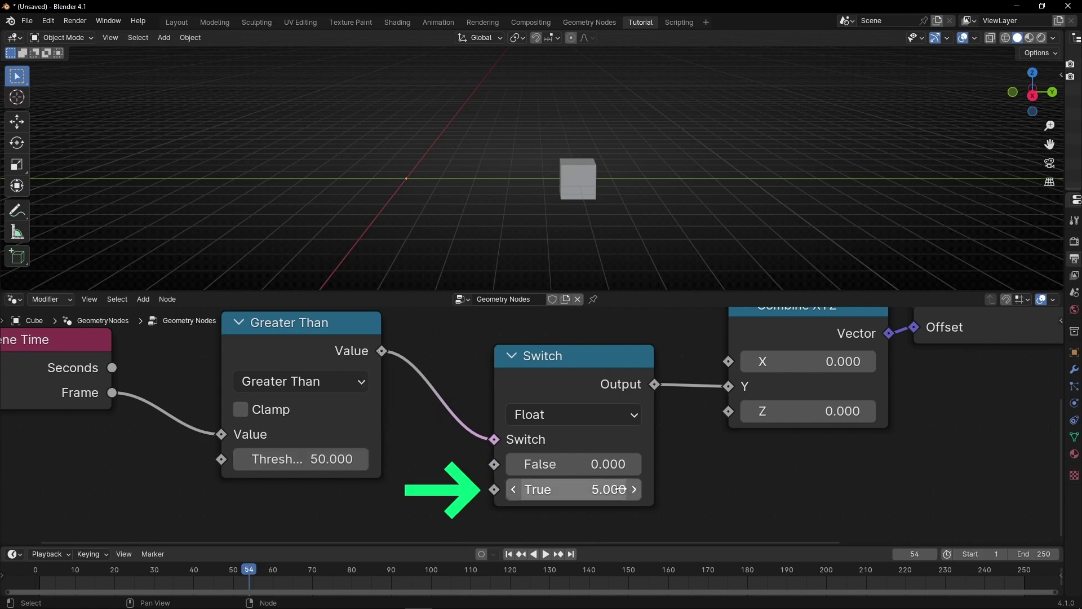
click(138, 572)
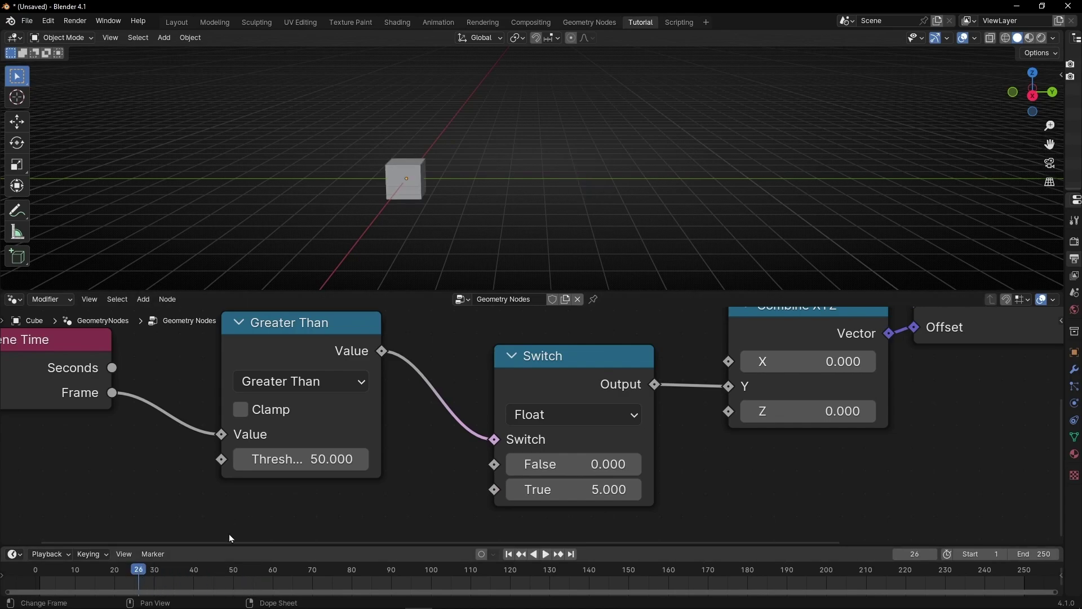
key(space)
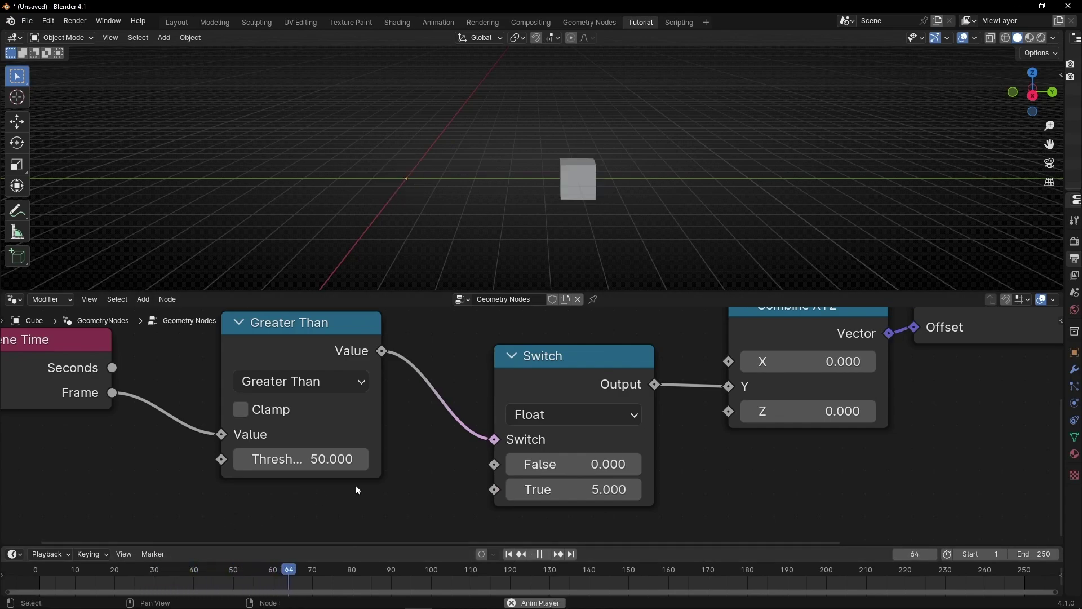
key(space)
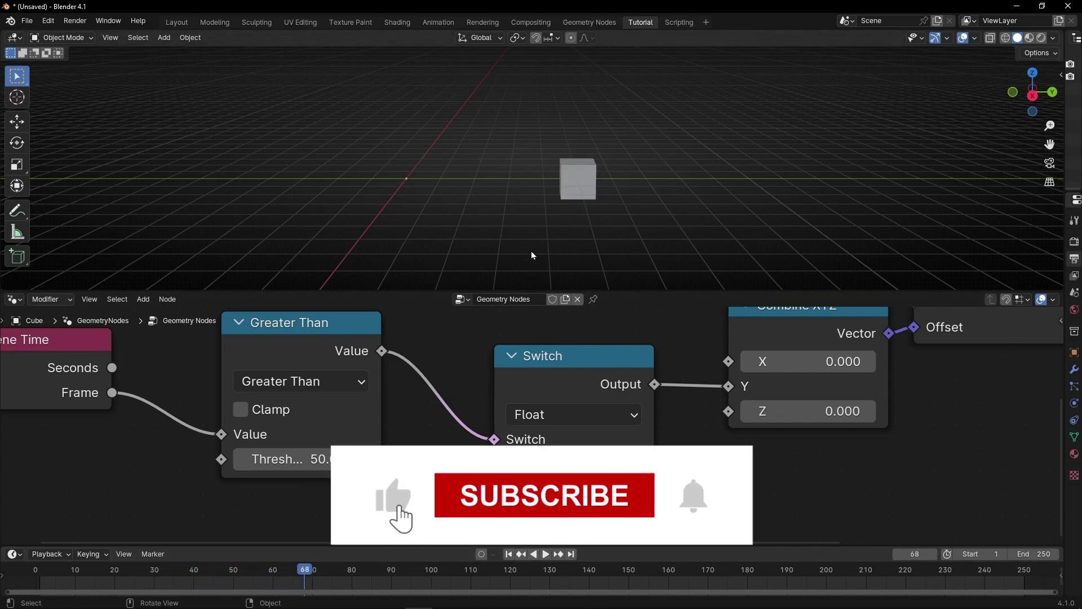
Step: Add an Integer node with the value 50 and connect it to the Greater Than node's Threshold
middle_drag(462, 496, 698, 464)
drag(457, 428, 351, 435)
text(intig)
key(Return)
Step: Put the Integer node in a frame labelled "Start Animation"
click(319, 452)
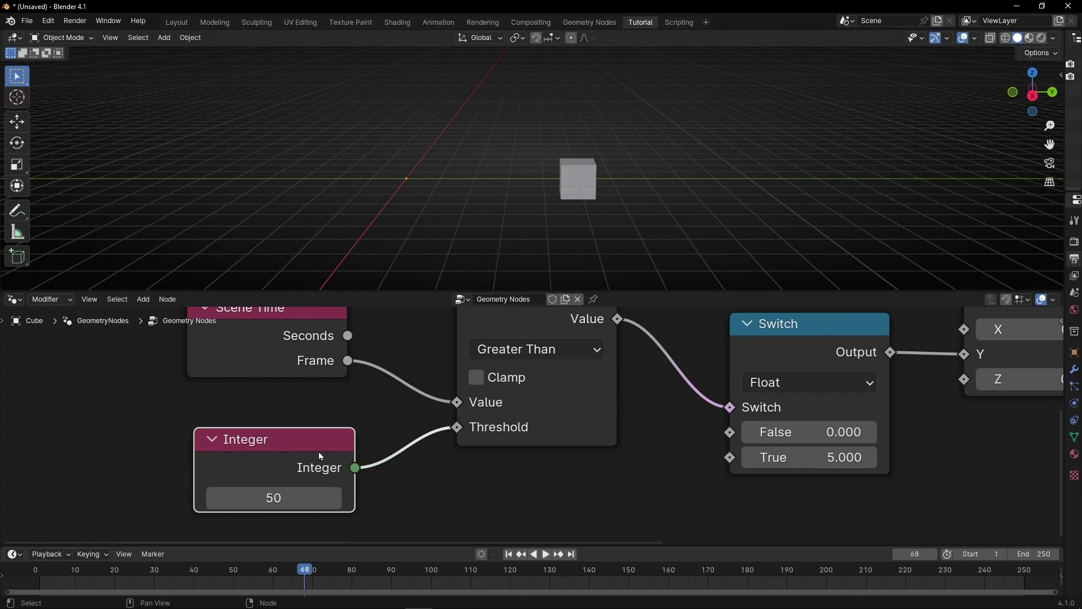
key(ctrl+j)
key(F2)
text(St)
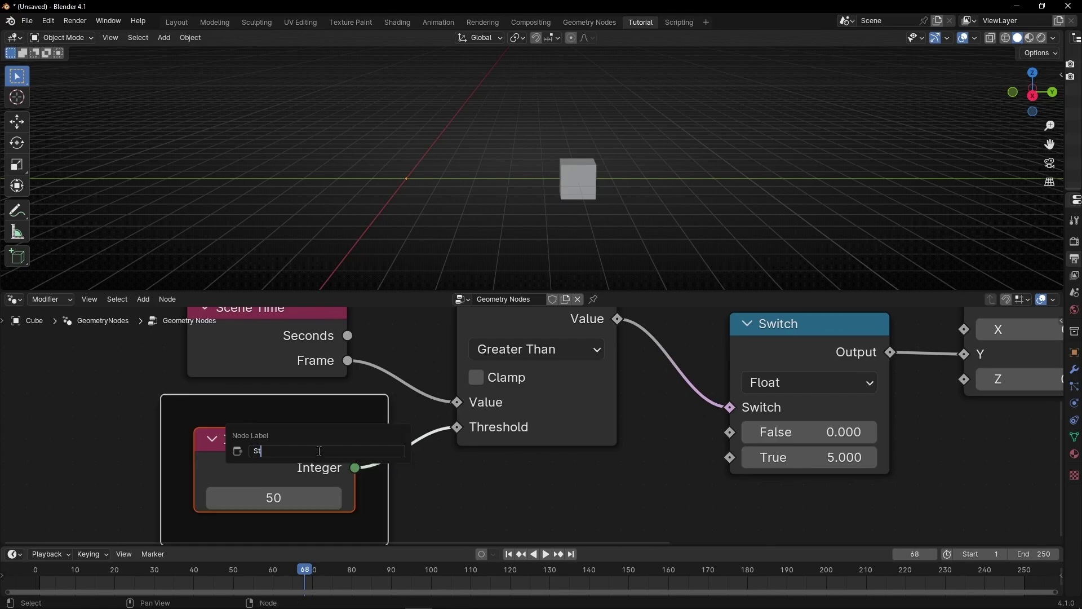
text(art Animation)
key(Return)
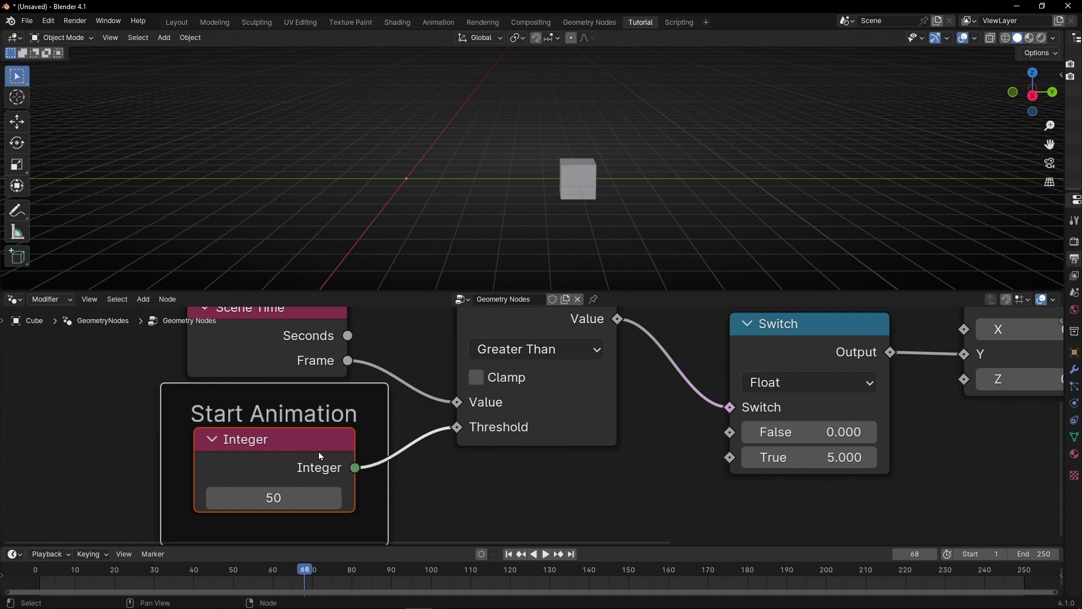
Step: Move the Combine XYZ node slightly down beside the Switch node
scroll(319, 455, down, 2)
drag(348, 399, 340, 431)
middle_drag(665, 475, 438, 467)
scroll(625, 473, down, 1)
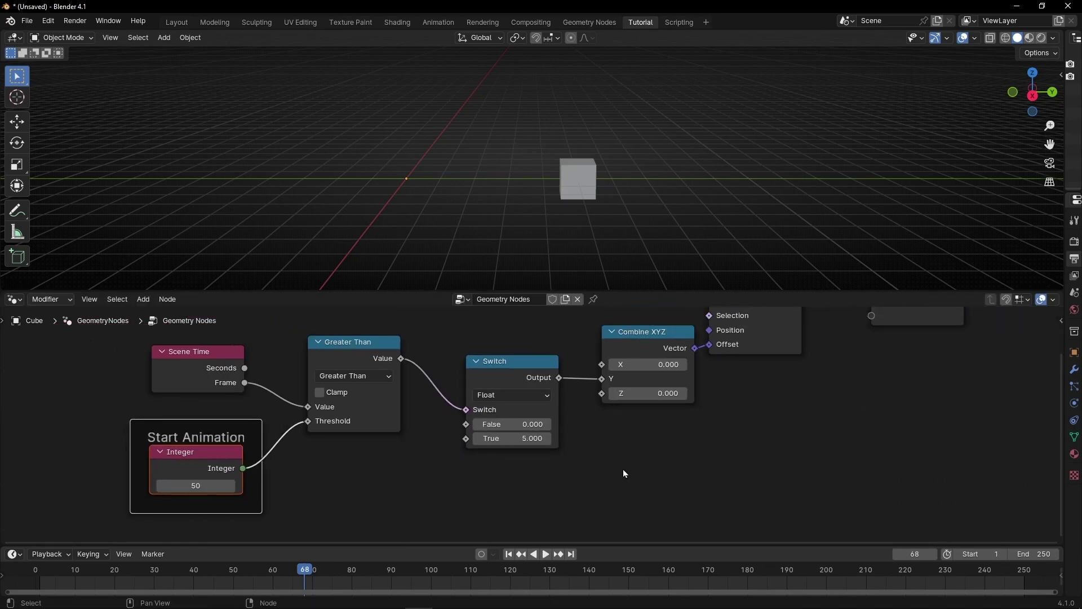
middle_drag(625, 474, 540, 482)
click(556, 357)
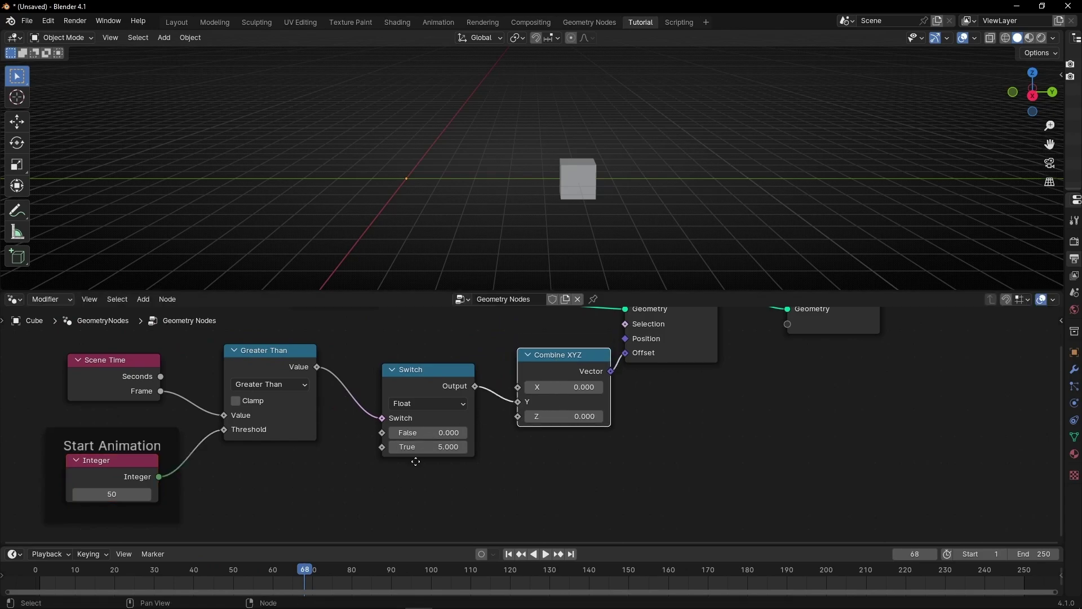
middle_drag(415, 461, 507, 452)
Step: Play the animation from frame 43 past frame 50 to check the Integer-driven threshold
key(space)
drag(305, 569, 206, 571)
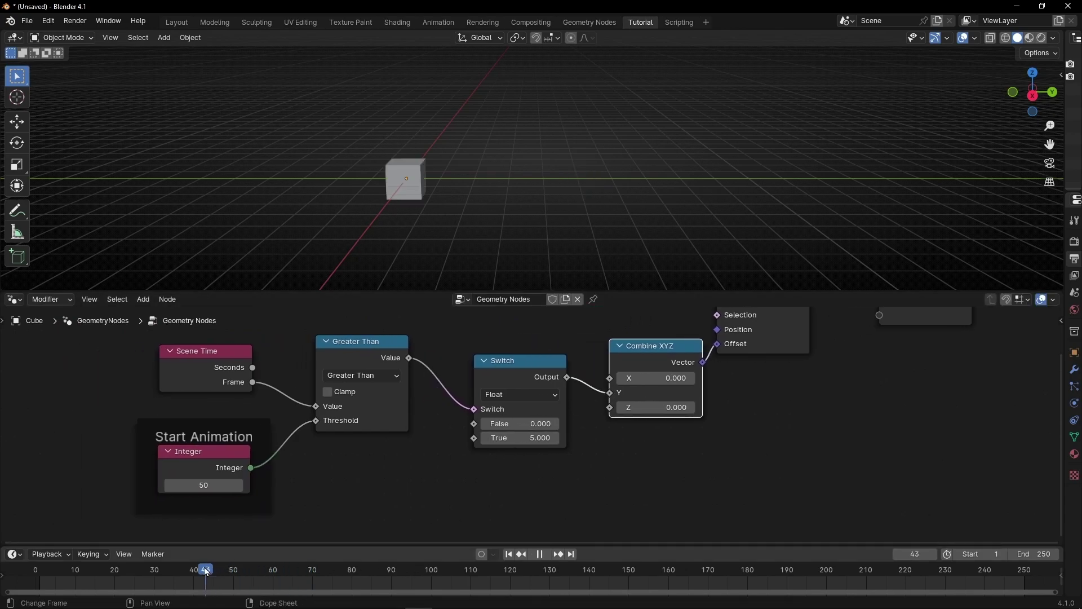
key(space)
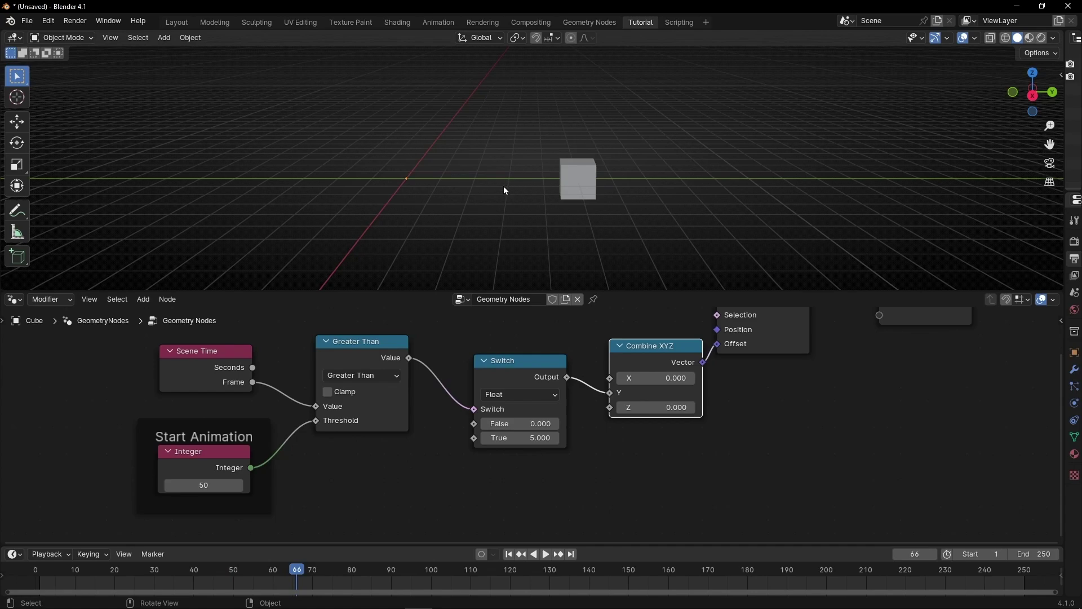
Step: Duplicate the Scene Time node below the Greater Than node and connect the copy's Frame output to the Switch's True input
middle_drag(459, 459, 482, 445)
click(235, 355)
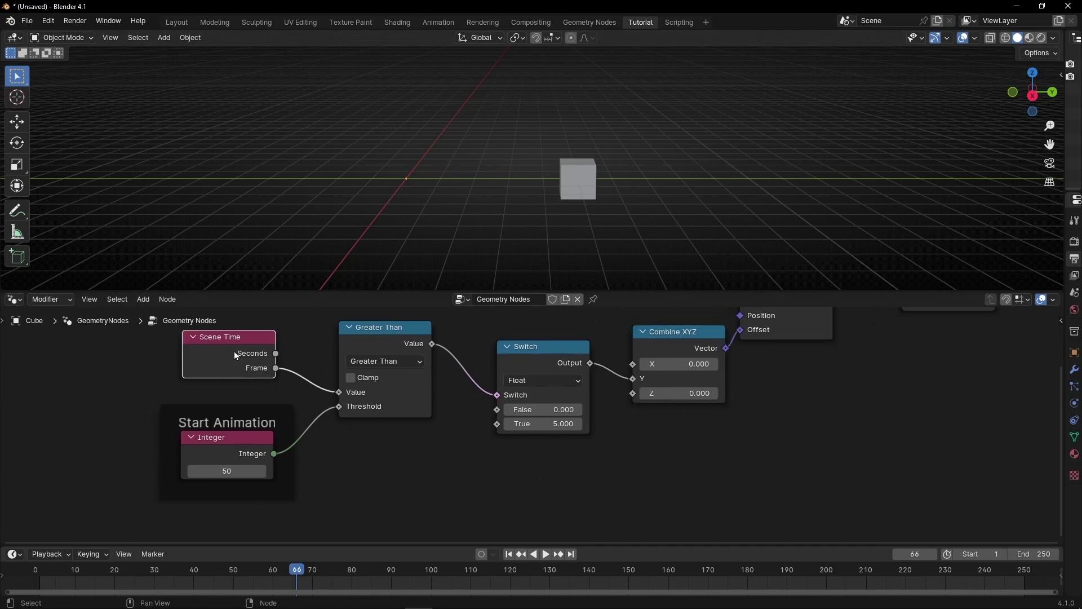
key(shift+d)
click(464, 460)
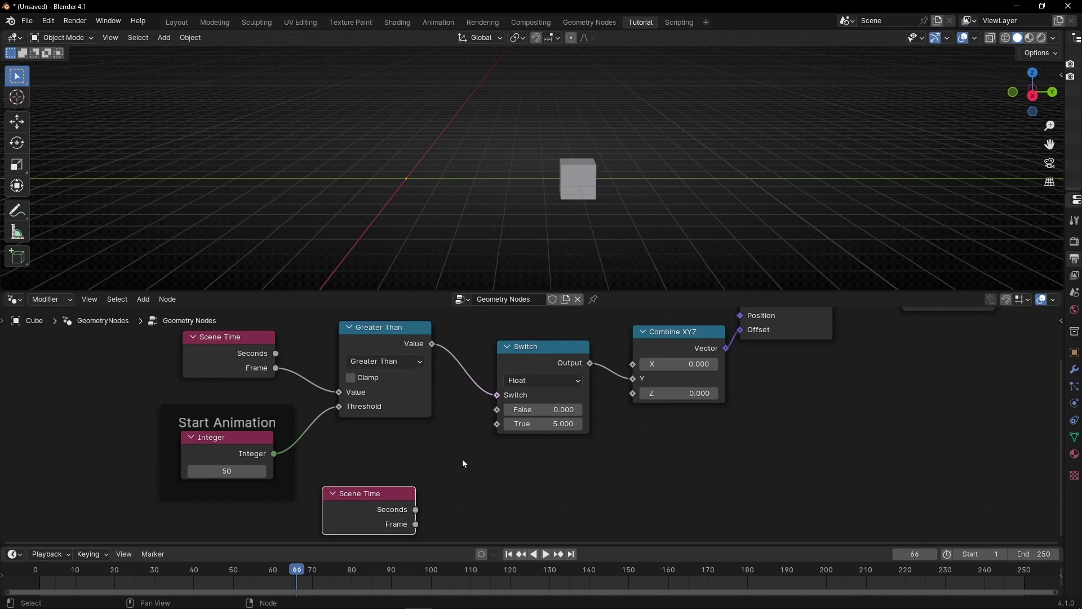
drag(250, 573, 281, 573)
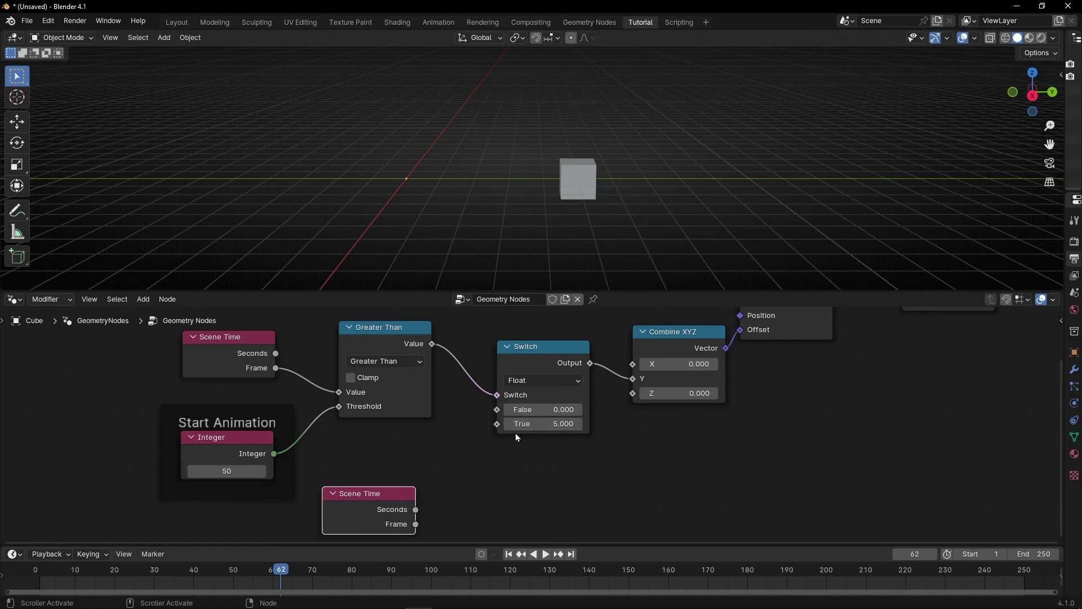
drag(416, 524, 496, 424)
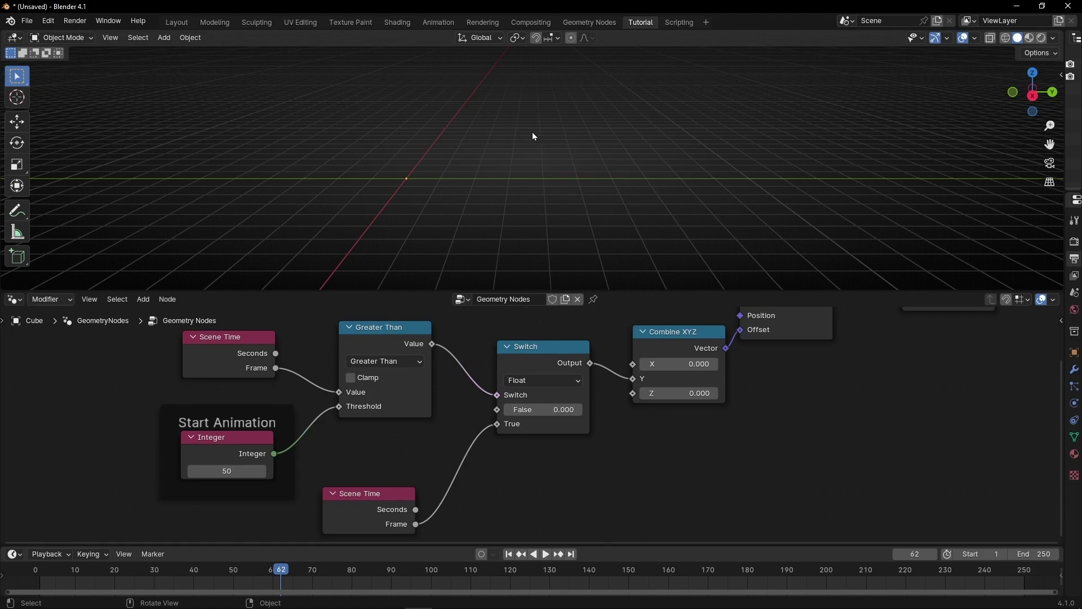
Step: Play the animation from the first frame to check the cube's movement, and return the playhead to frame 50
middle_drag(619, 172, 827, 168)
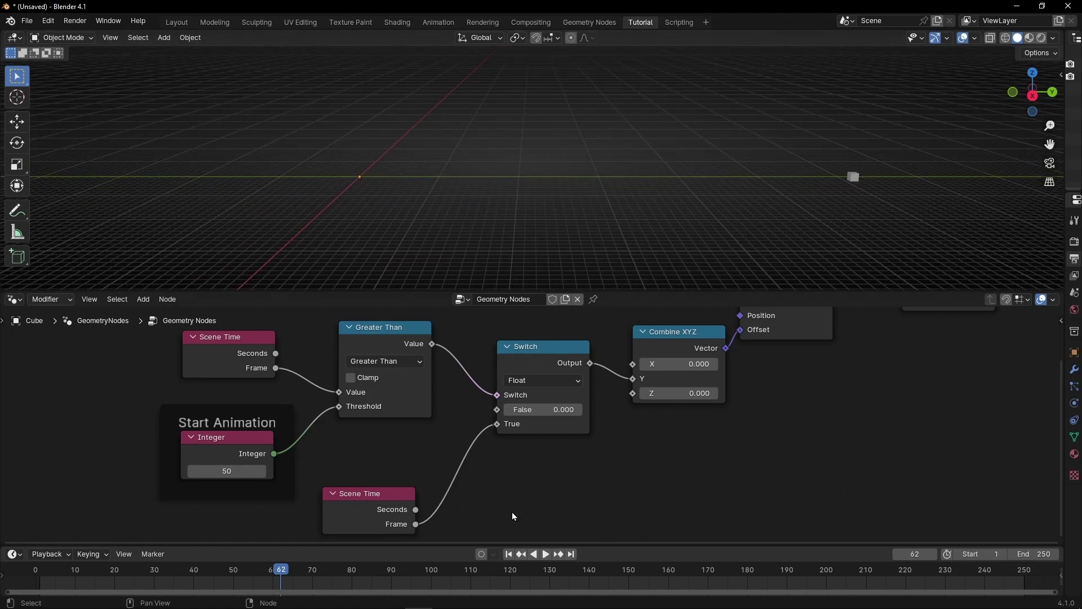
click(509, 555)
key(space)
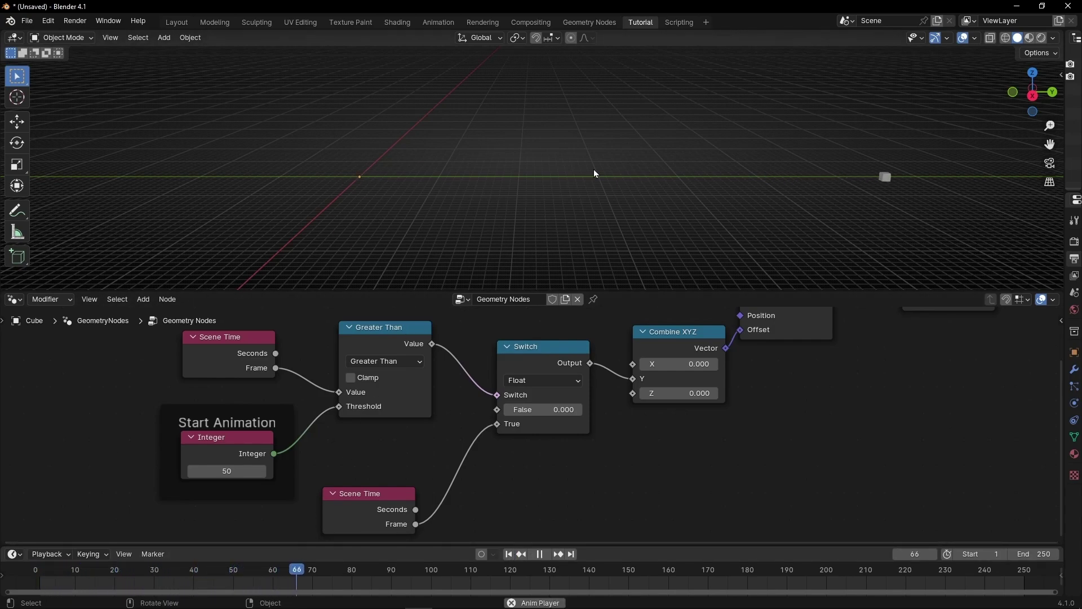
key(space)
drag(336, 574, 236, 574)
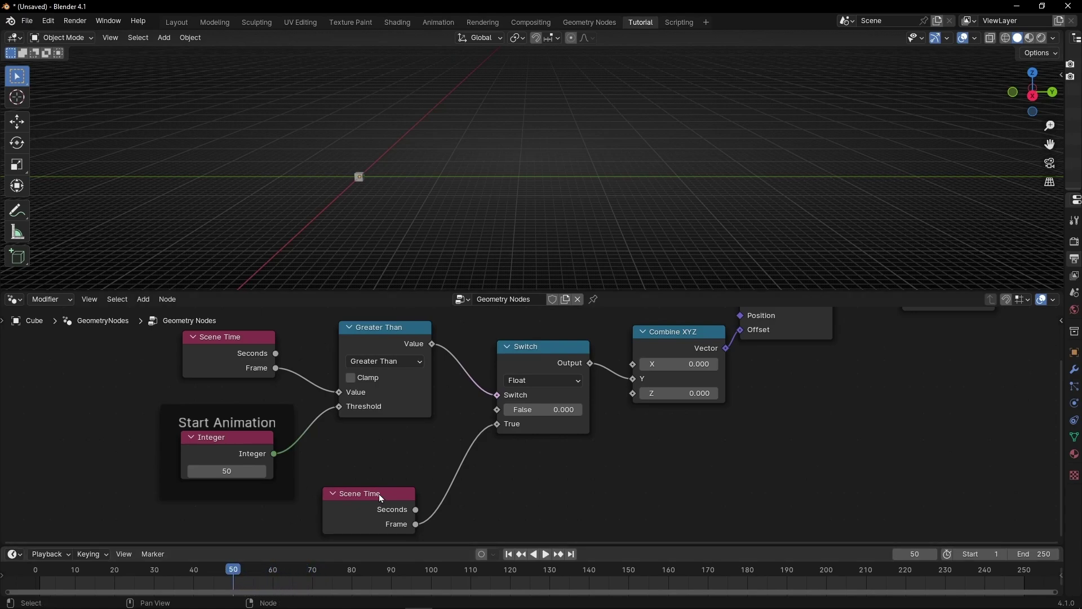
Step: Examine the cube's position at frame 51, play onward, and set the playhead to frame 69
middle_drag(379, 494, 428, 453)
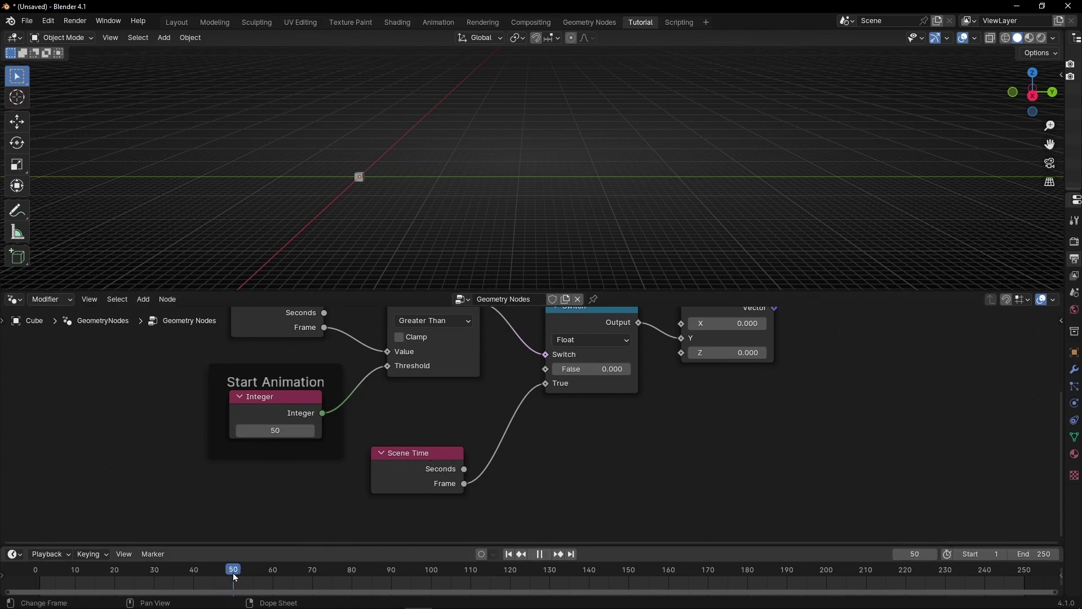
key(space)
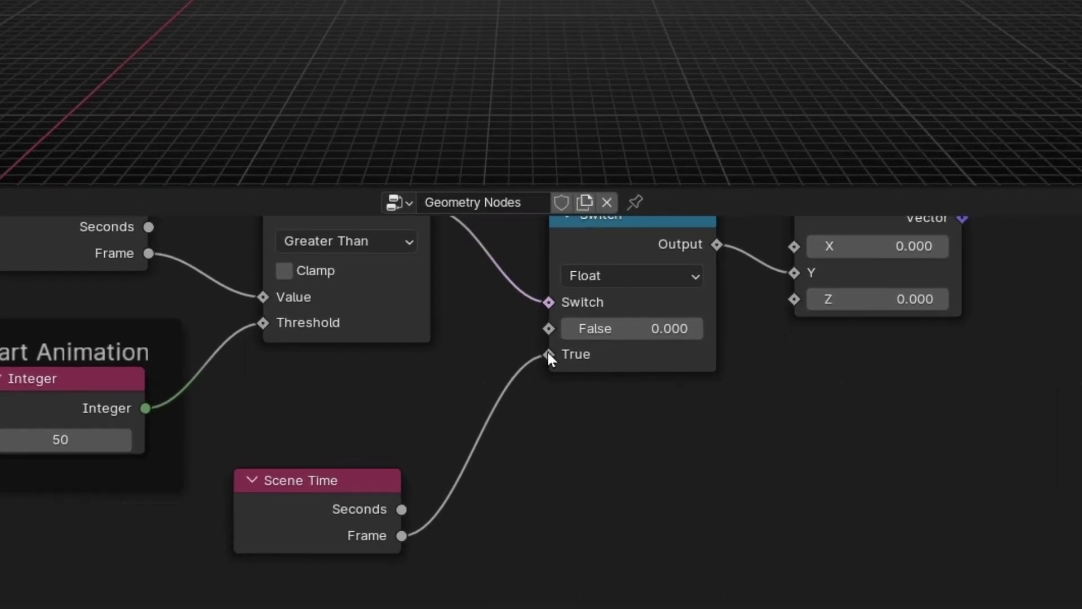
mouse_move(546, 383)
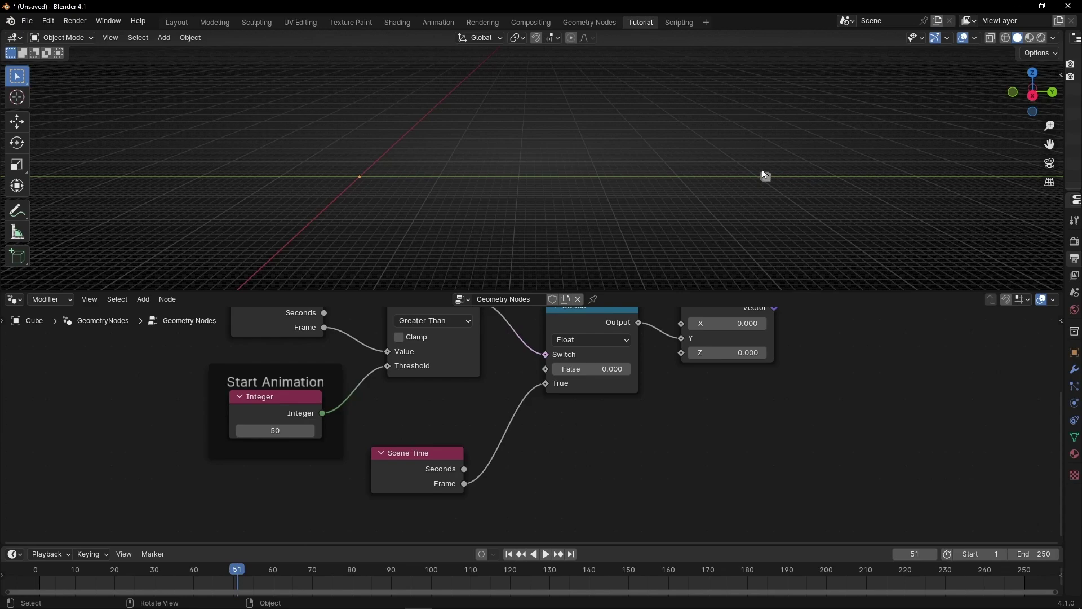
key(space)
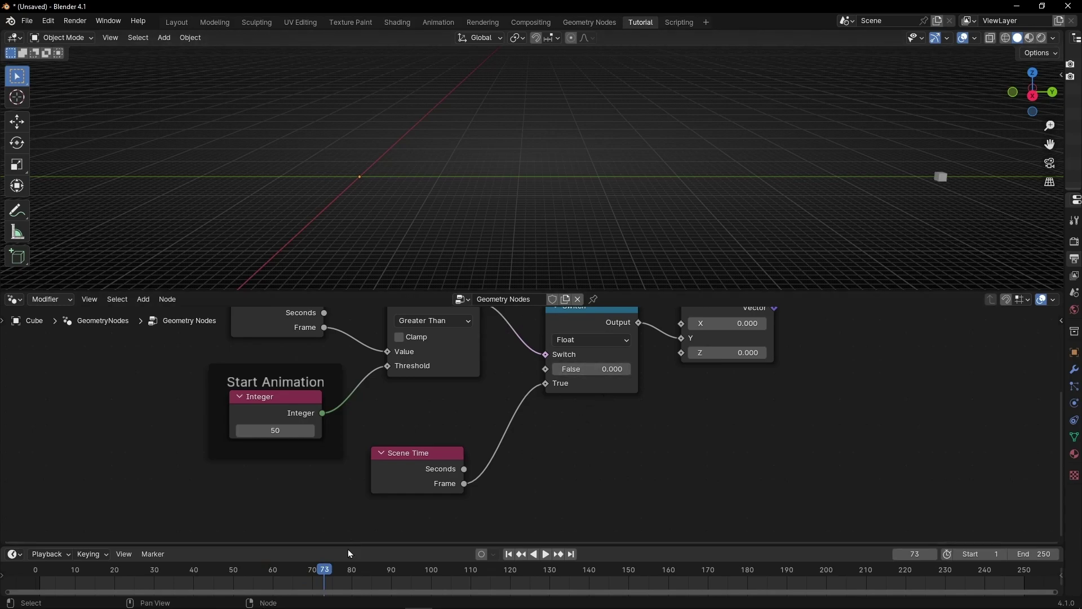
drag(324, 573, 308, 571)
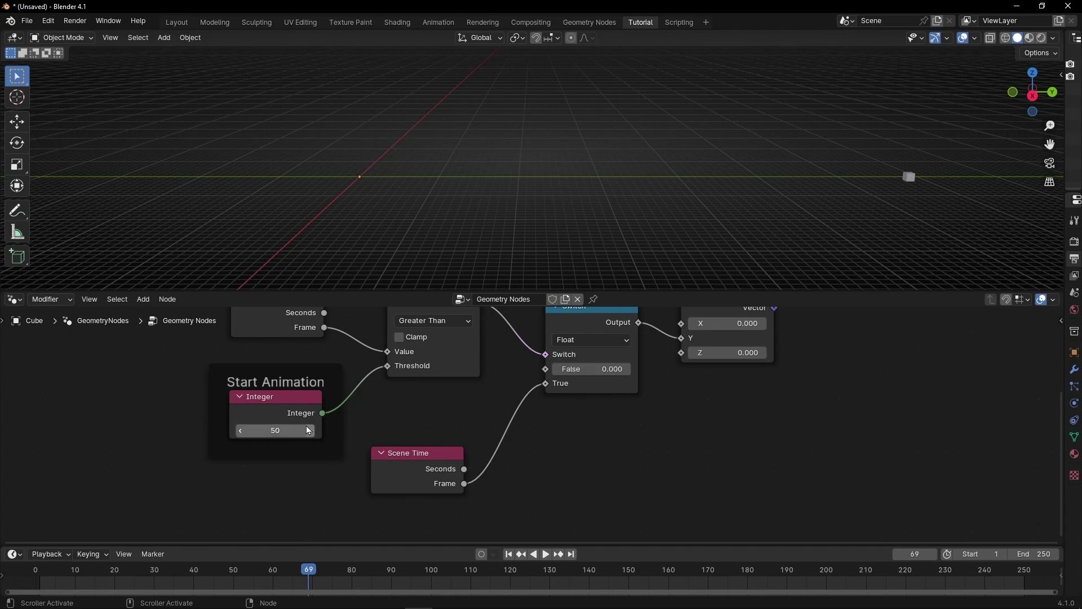
Step: Insert a Math node set to Subtract between the duplicated Scene Time's Frame output and the Switch's True input
drag(405, 468, 343, 492)
key(shift+a)
text(add)
key(Return)
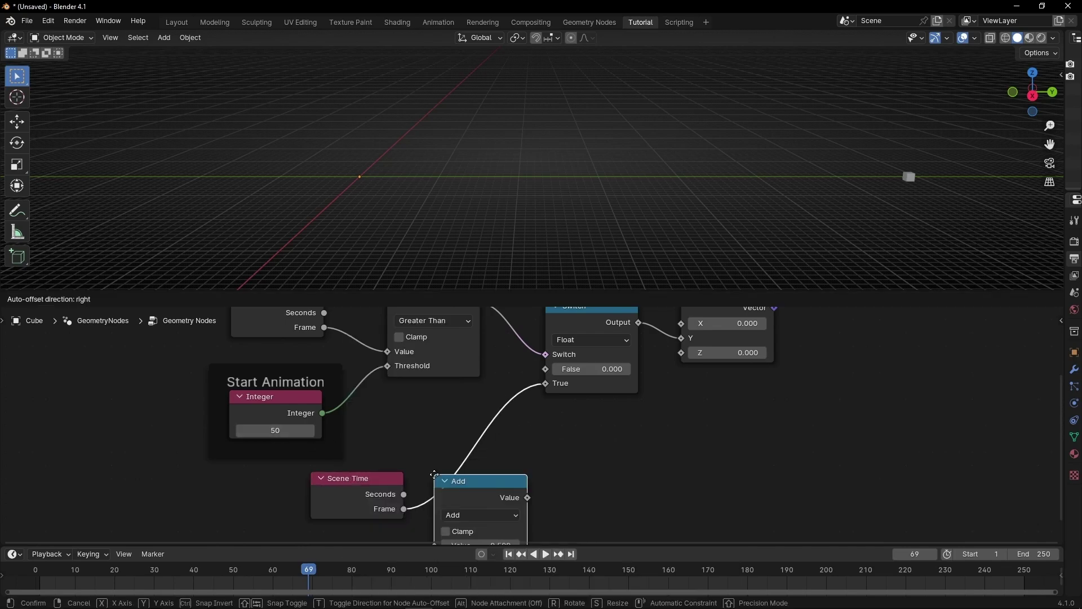
click(457, 405)
click(486, 445)
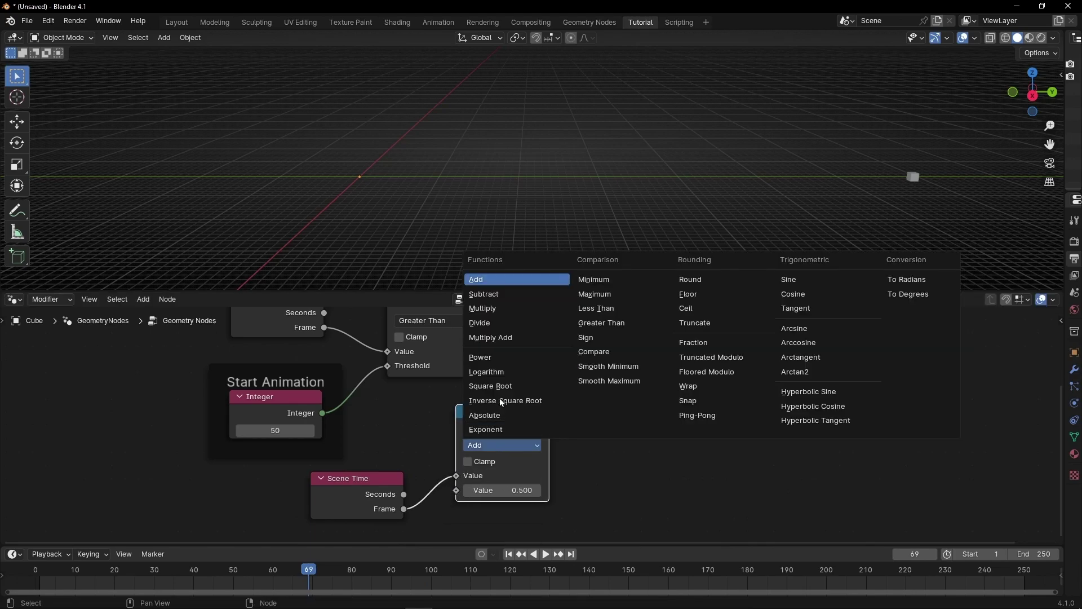
click(484, 294)
middle_drag(598, 459, 619, 458)
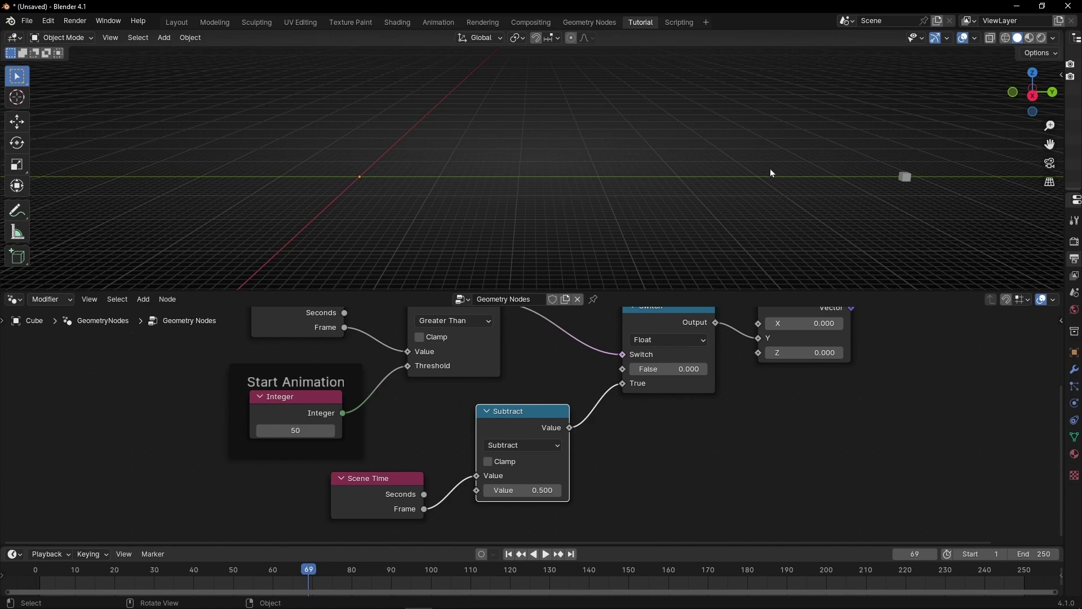
Step: Move the playhead to frame 51 and set the Subtract node's second value to 50
drag(310, 570, 239, 573)
click(527, 487)
key(BackSpace)
key(Return)
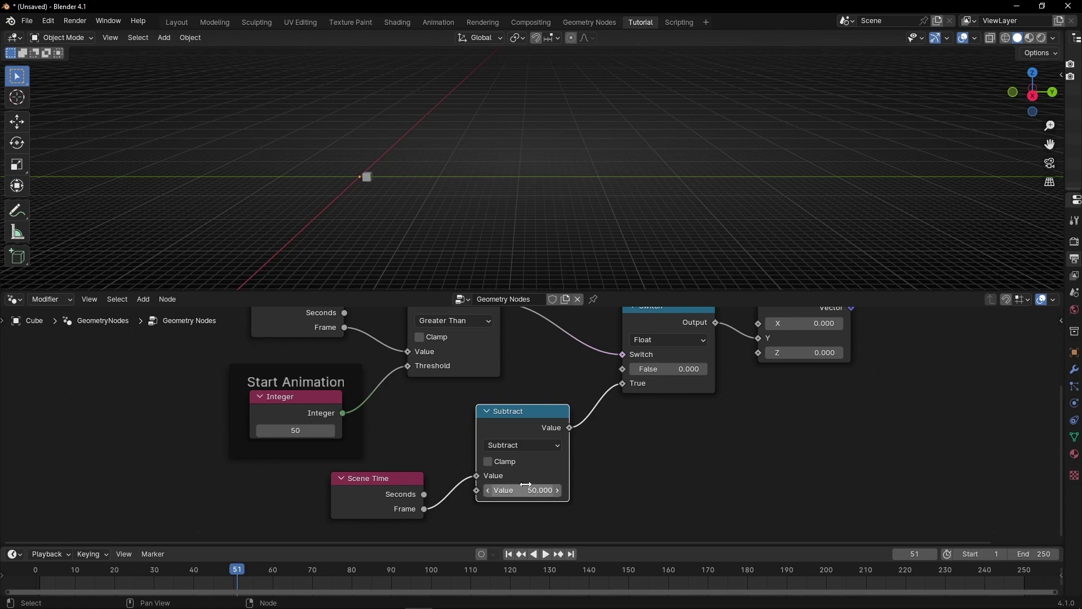
Step: Play the animation from frame 50 to check that the cube starts moving from its original position
middle_drag(352, 212, 491, 222)
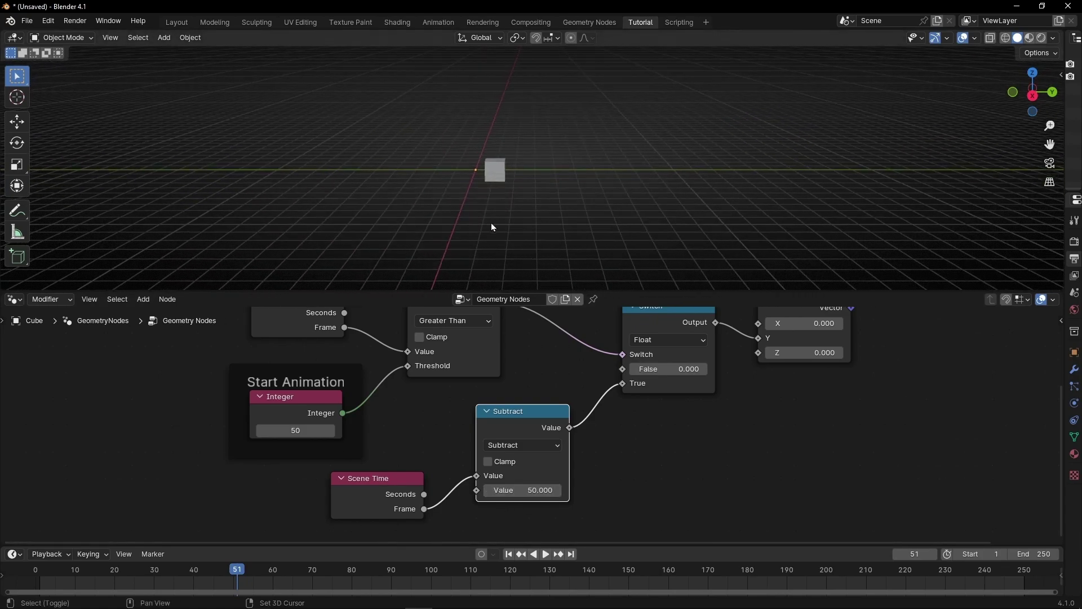
click(899, 556)
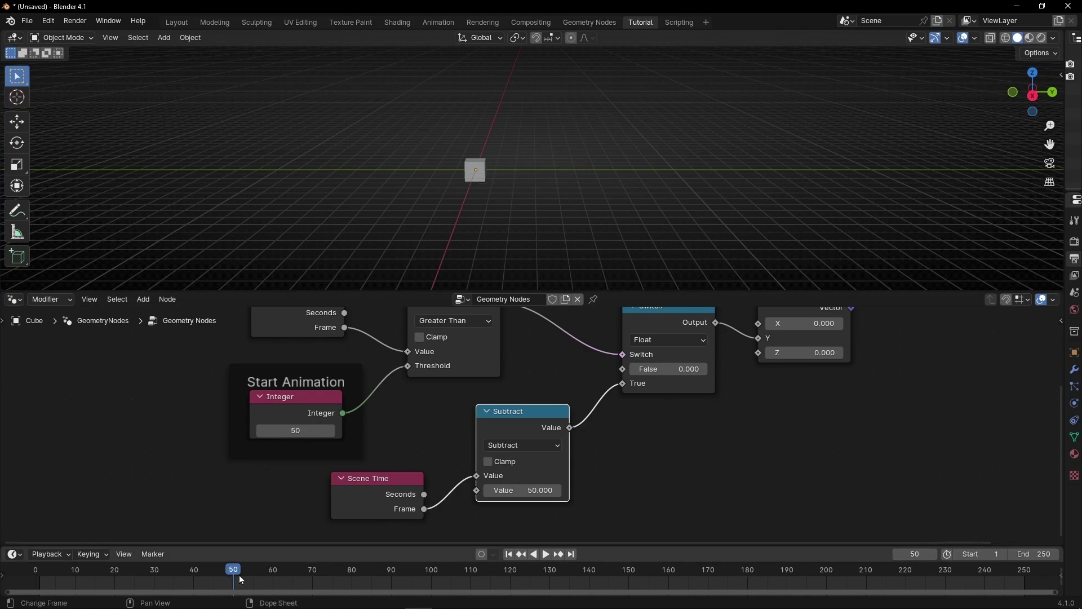
key(space)
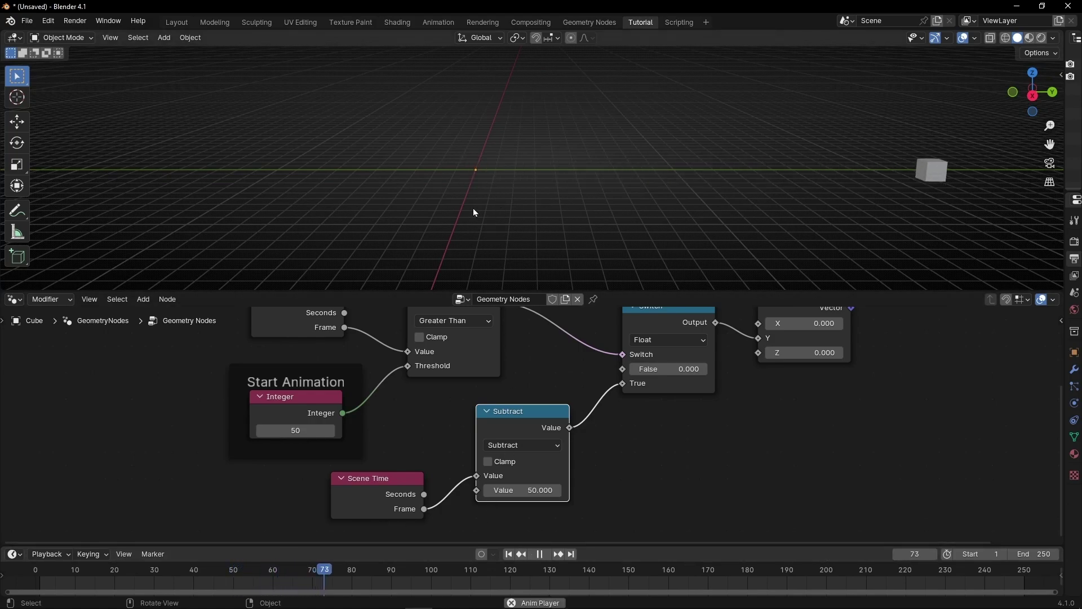
key(space)
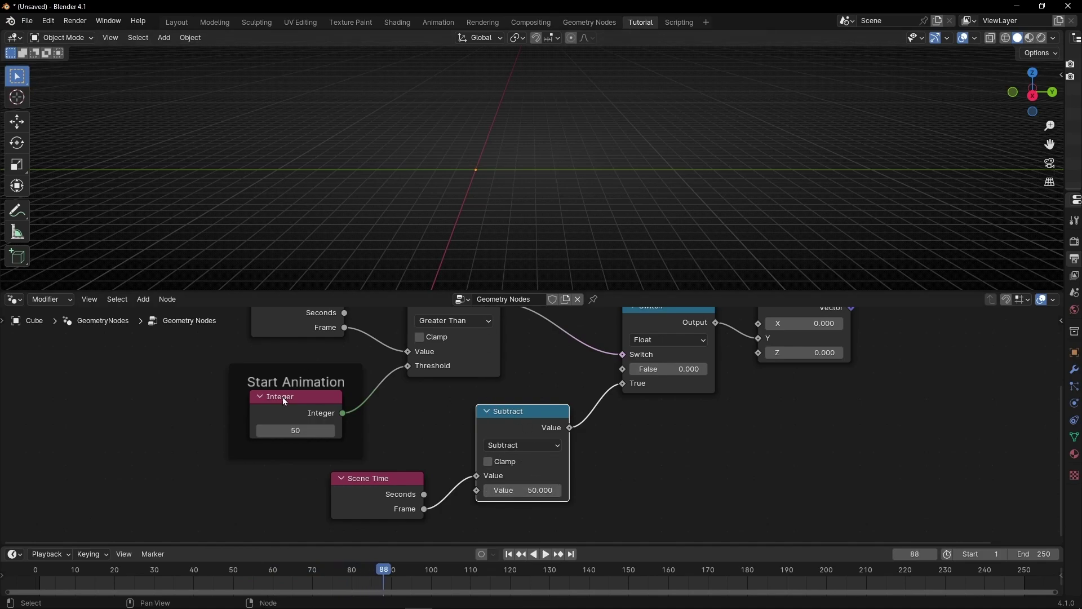
Step: Move the duplicated Scene Time node farther from the Subtract node and replay the animation from the first frame
drag(384, 497, 356, 494)
click(508, 555)
middle_drag(479, 265, 522, 229)
key(space)
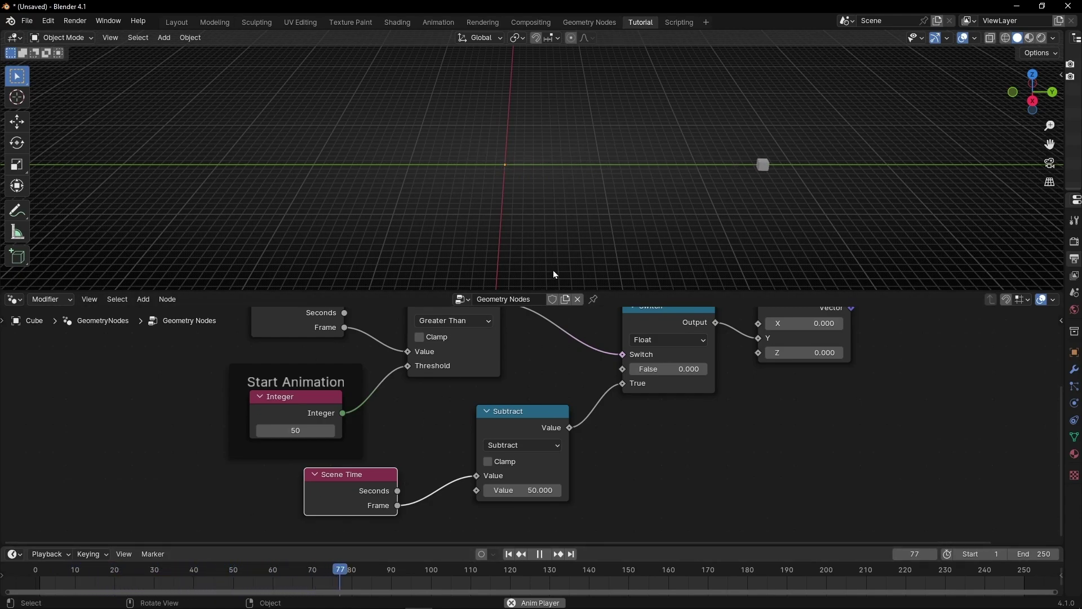
Step: Set the Start Animation integer to 20 and replay the animation from the first frame
key(space)
drag(279, 427, 296, 427)
click(280, 427)
text(20)
key(Return)
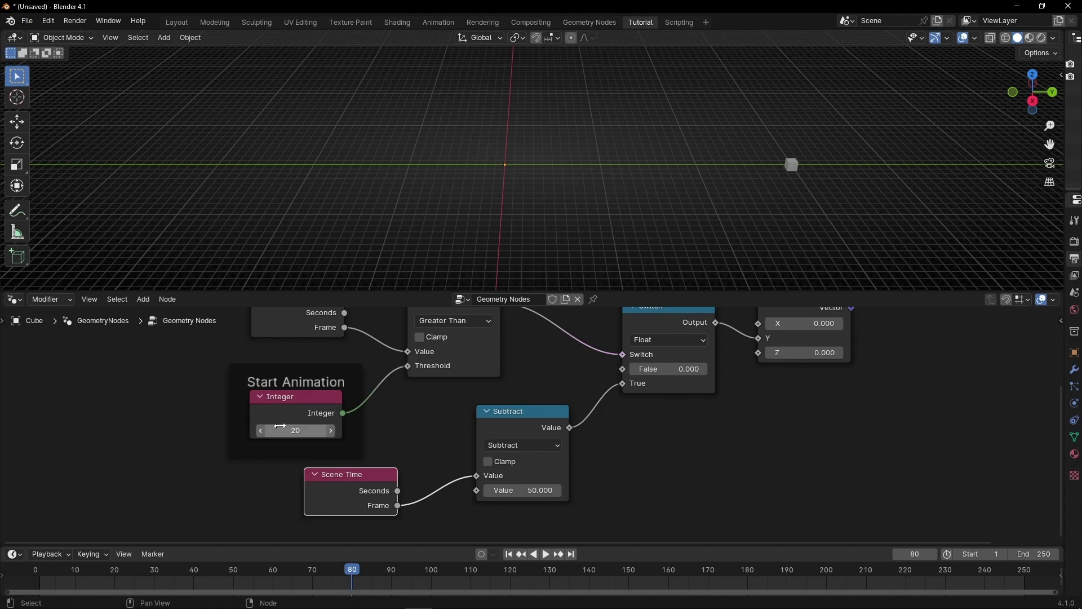
click(511, 554)
key(space)
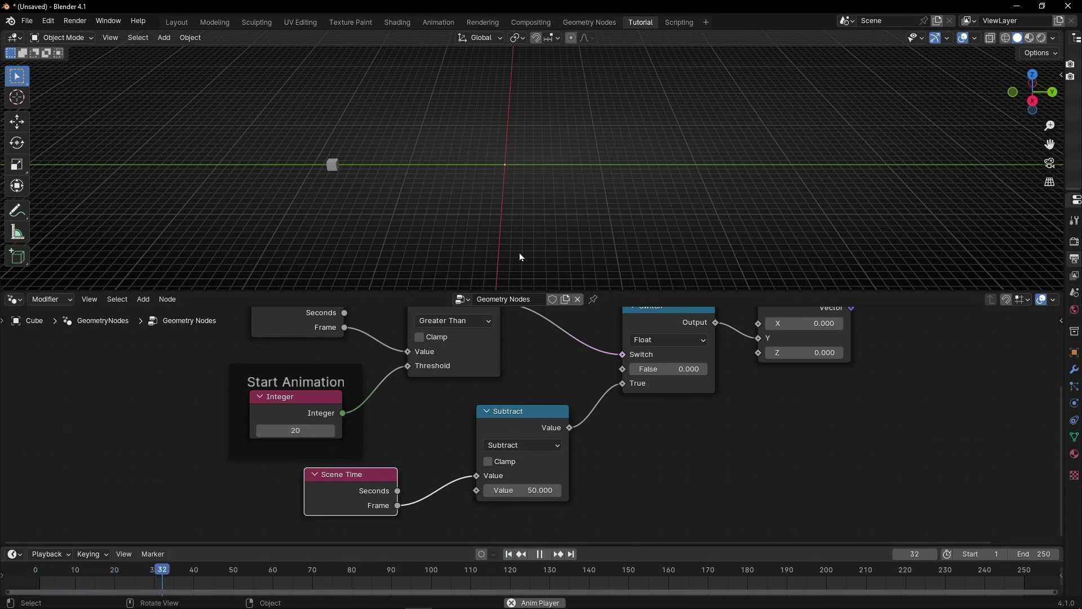
key(space)
Step: Connect the Start Animation Integer output to the Subtract node's second Value input and replay the animation from frame 1
middle_drag(391, 457, 484, 398)
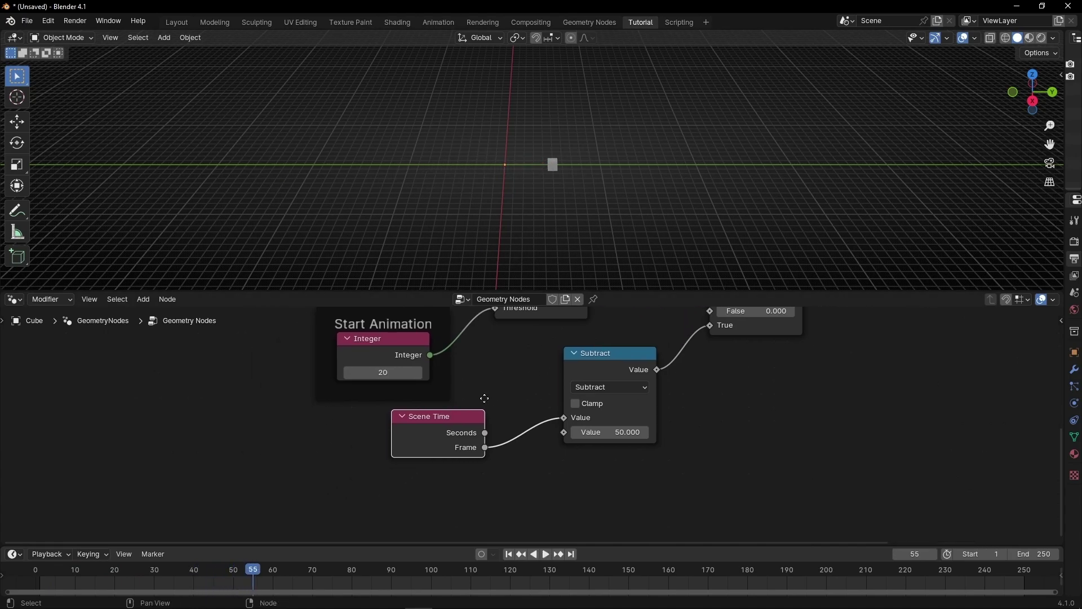
drag(448, 431, 417, 474)
drag(431, 355, 561, 435)
key(shift+Left)
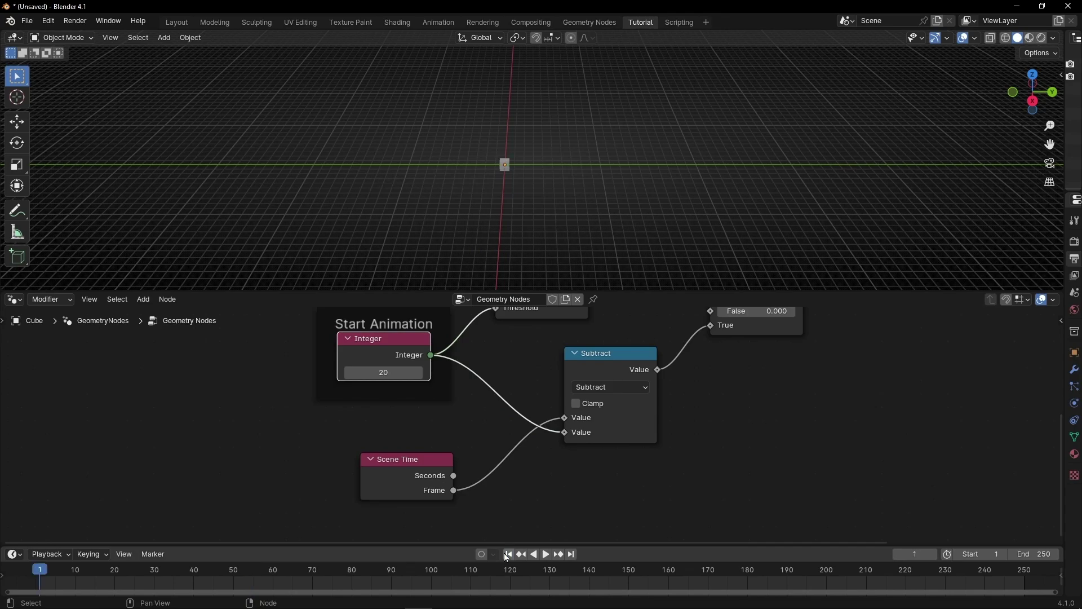
key(space)
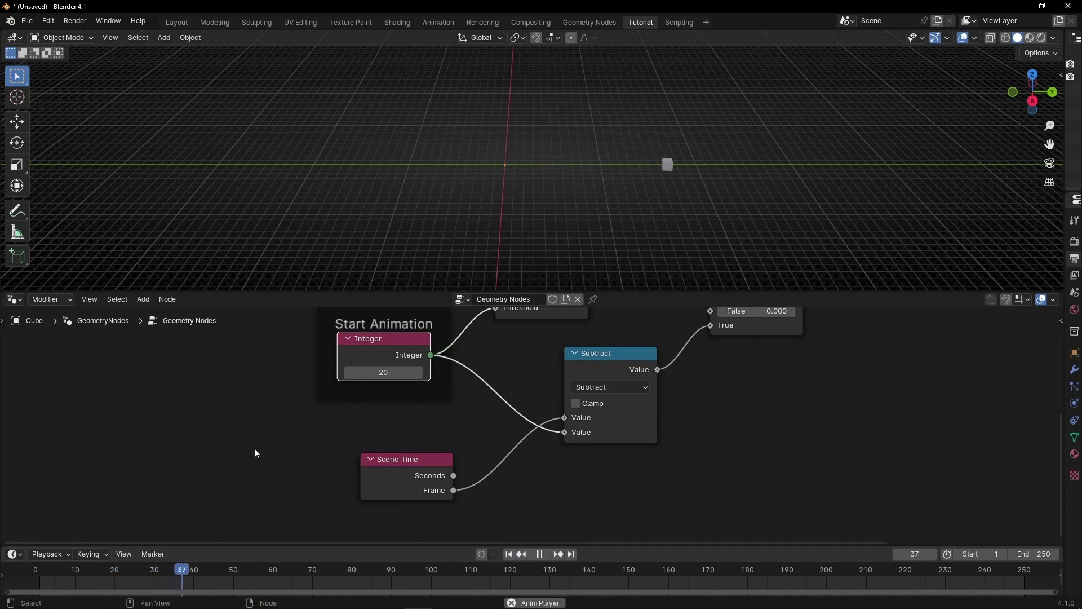
key(space)
Step: Set the Start Animation integer to 100 and play the animation past that frame
click(373, 367)
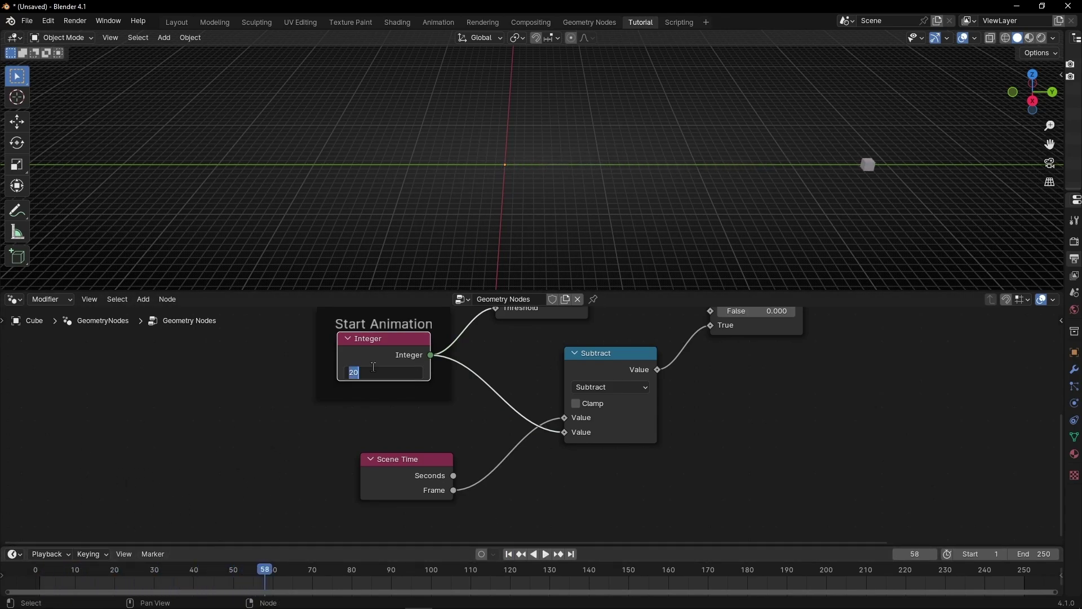
key(Return)
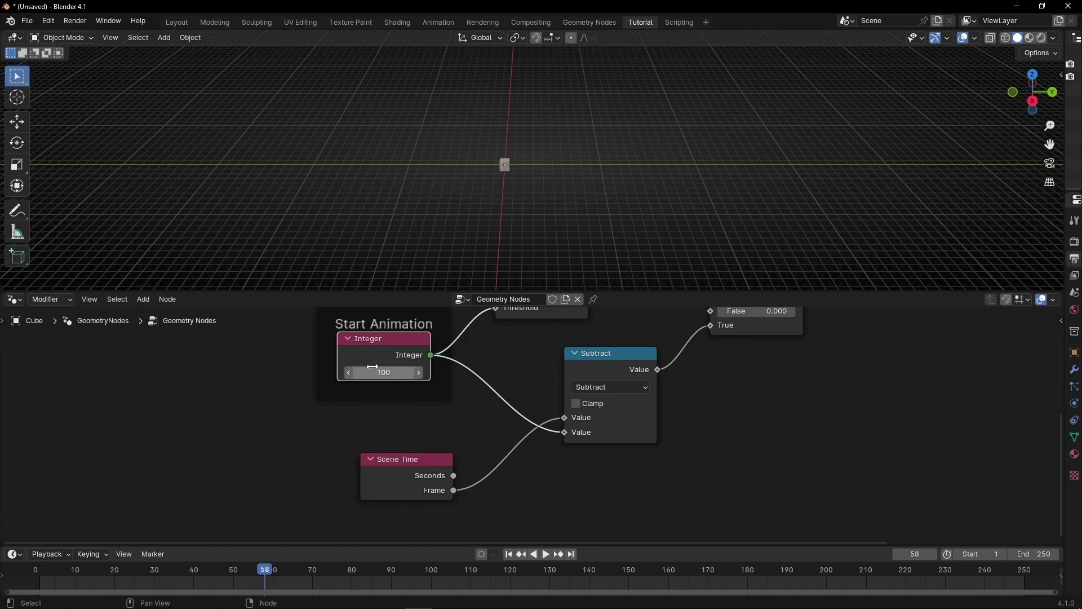
key(space)
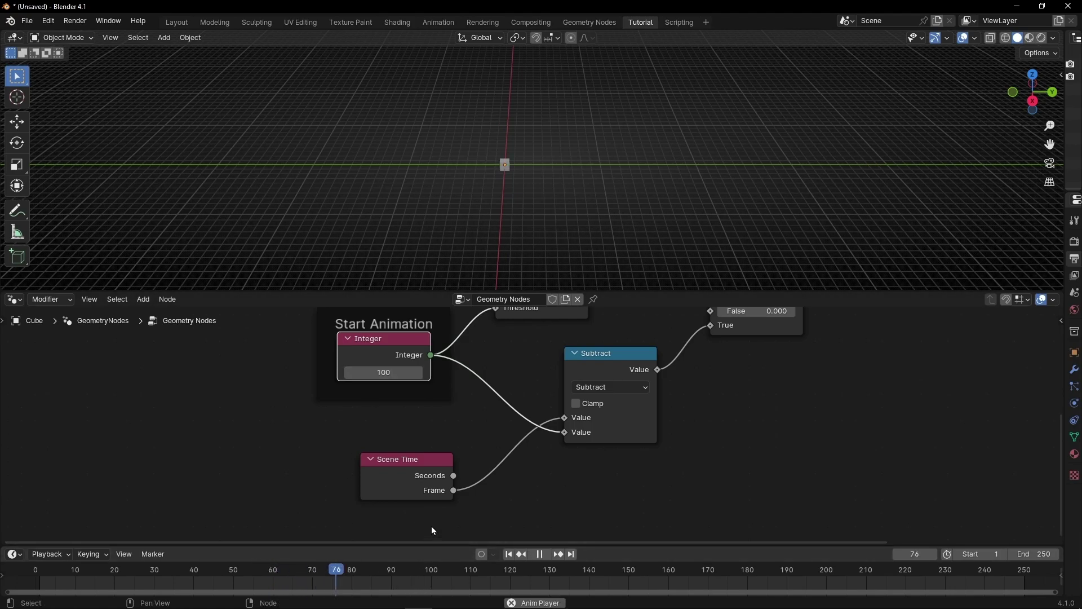
middle_drag(466, 279, 503, 265)
key(space)
Step: Spread the Group Output, Set Position and Combine XYZ nodes farther away from the Switch node
scroll(510, 417, down, 2)
middle_drag(513, 411, 418, 460)
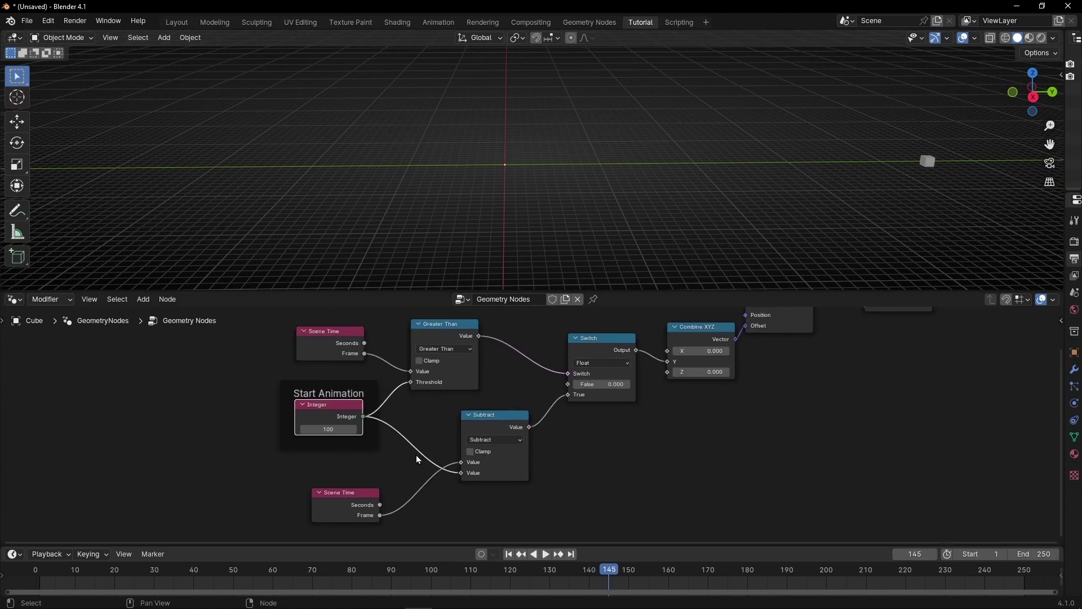
scroll(418, 459, down, 2)
middle_drag(530, 401, 457, 418)
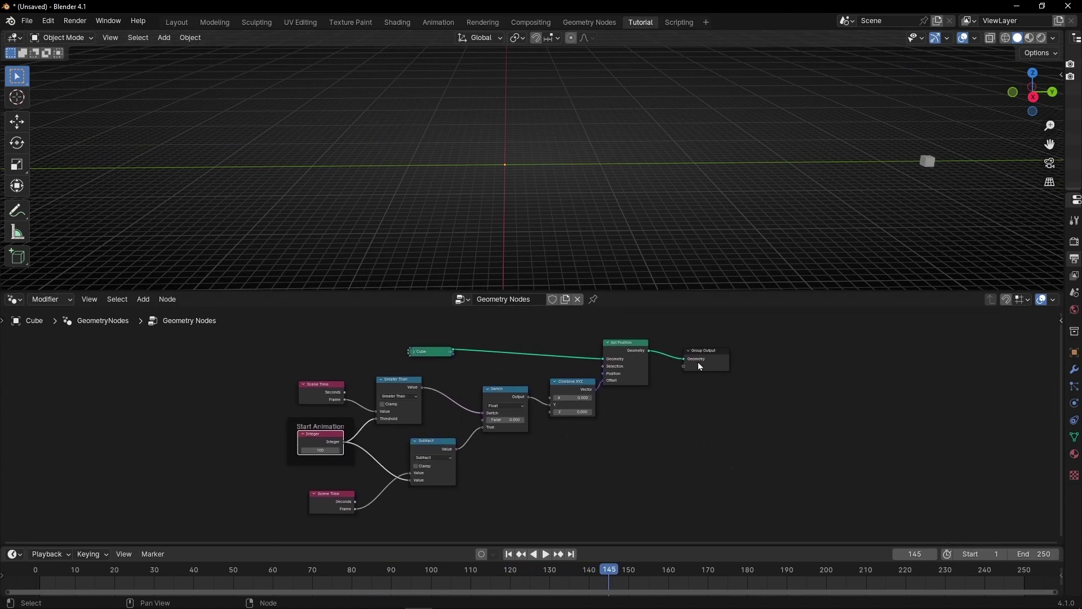
drag(696, 365, 737, 362)
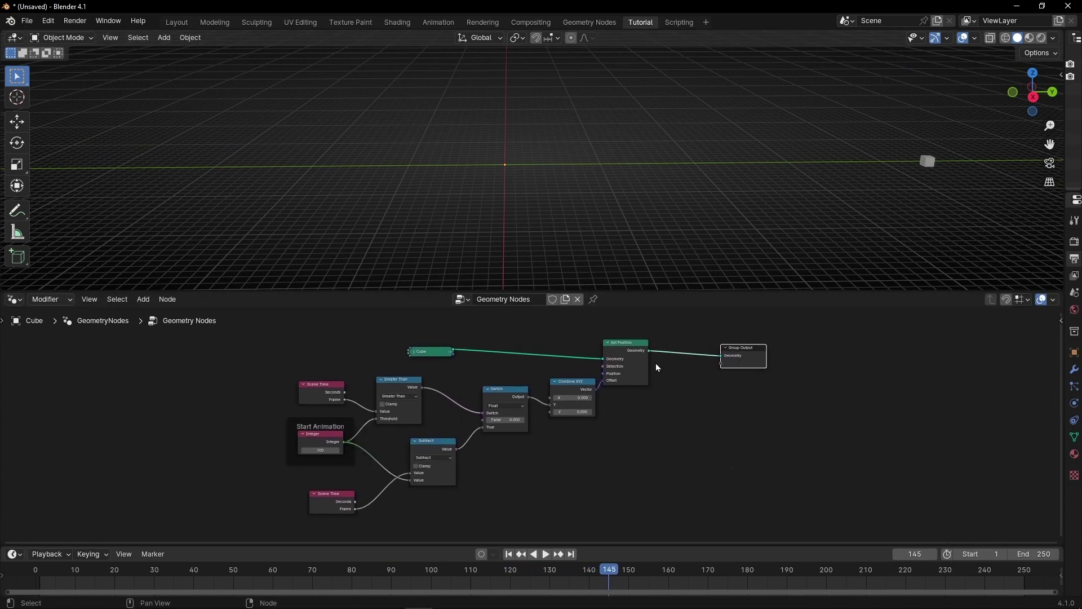
scroll(599, 354, up, 4)
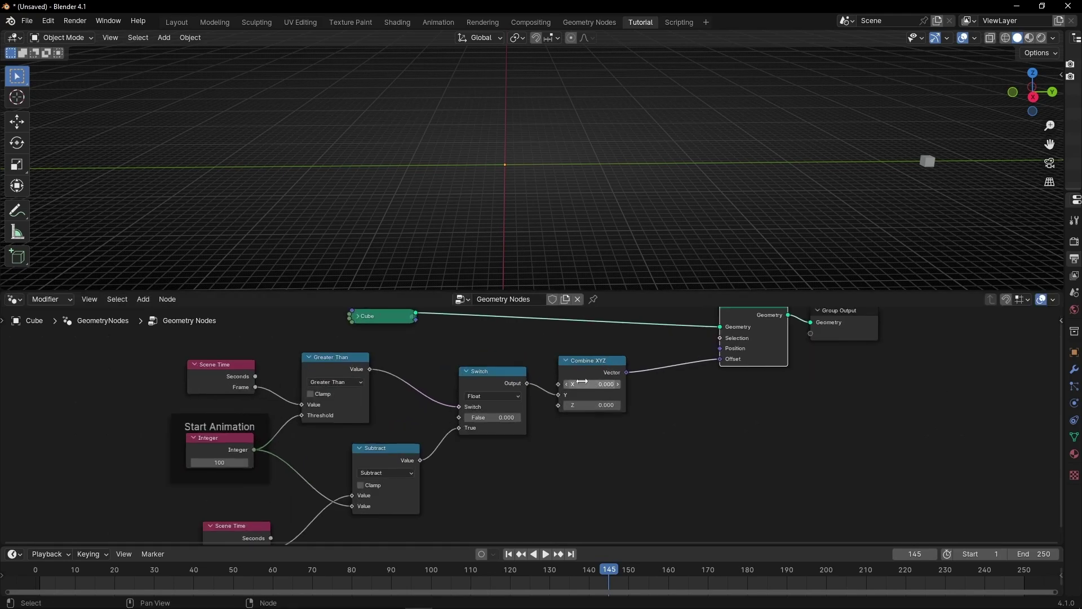
drag(597, 351, 693, 354)
middle_drag(519, 359, 598, 348)
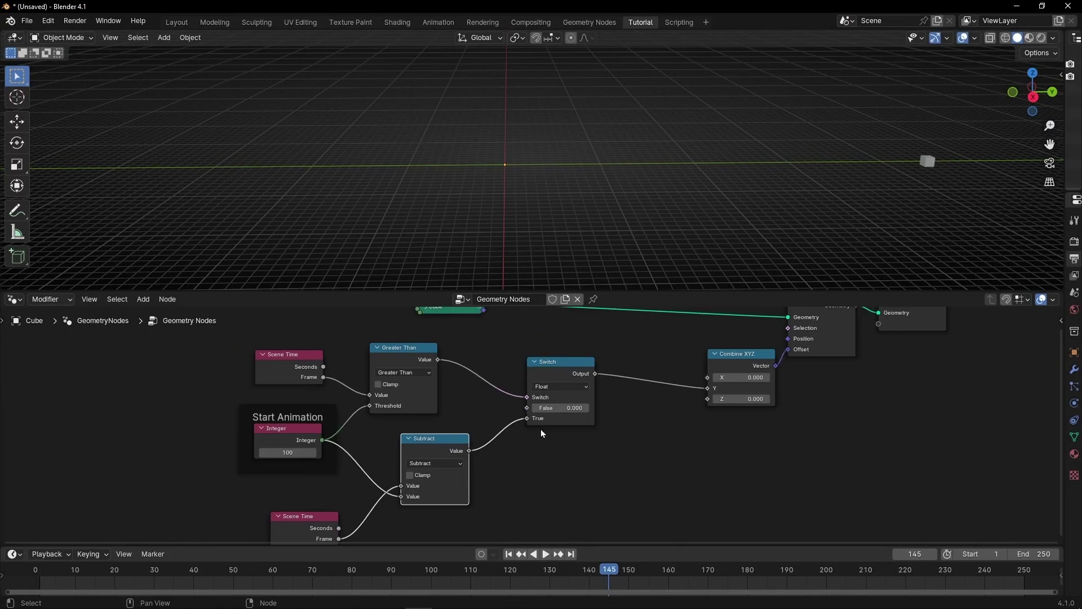
Step: Delete the Set Position and Combine XYZ nodes with links kept, and move the expanded Cube node nearer to Group Output
middle_drag(643, 336, 579, 414)
click(341, 360)
drag(341, 360, 482, 343)
ctrl+right_drag(587, 410, 592, 452)
drag(825, 357, 910, 356)
drag(592, 344, 866, 482)
key(ctrl+x)
drag(498, 342, 668, 345)
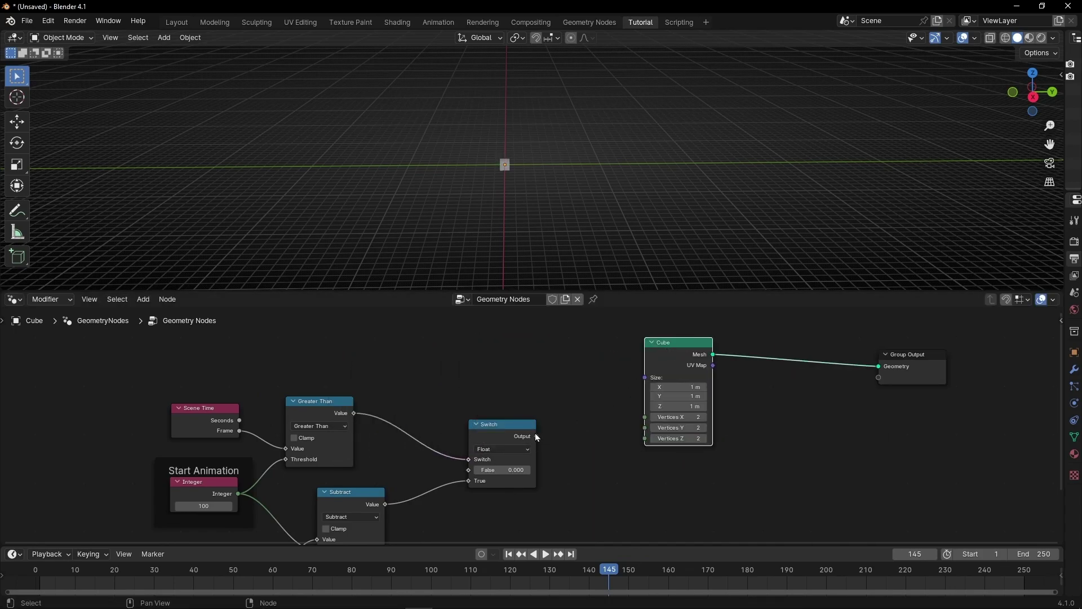
Step: Connect the Switch's Output to the Cube node's Size and play the animation past frame 100 to check the cube's size
drag(535, 434, 645, 375)
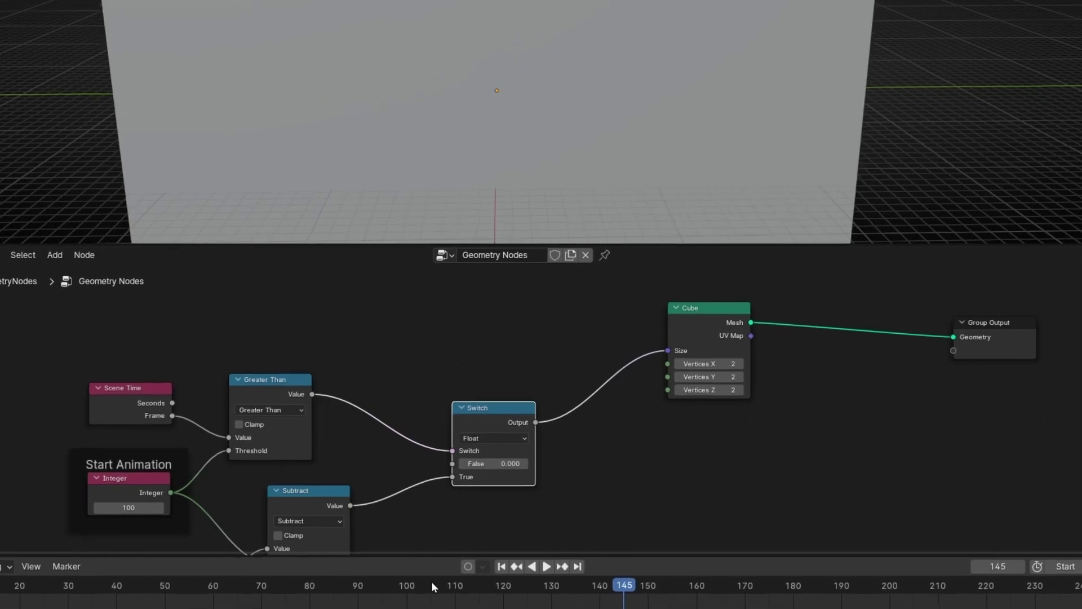
click(325, 582)
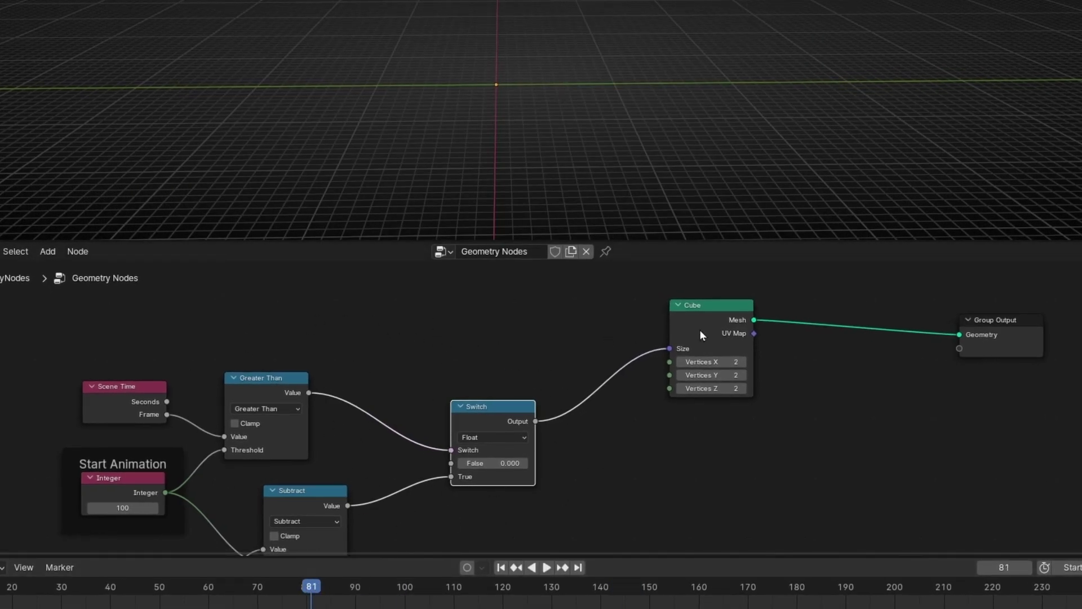
middle_drag(626, 336, 681, 301)
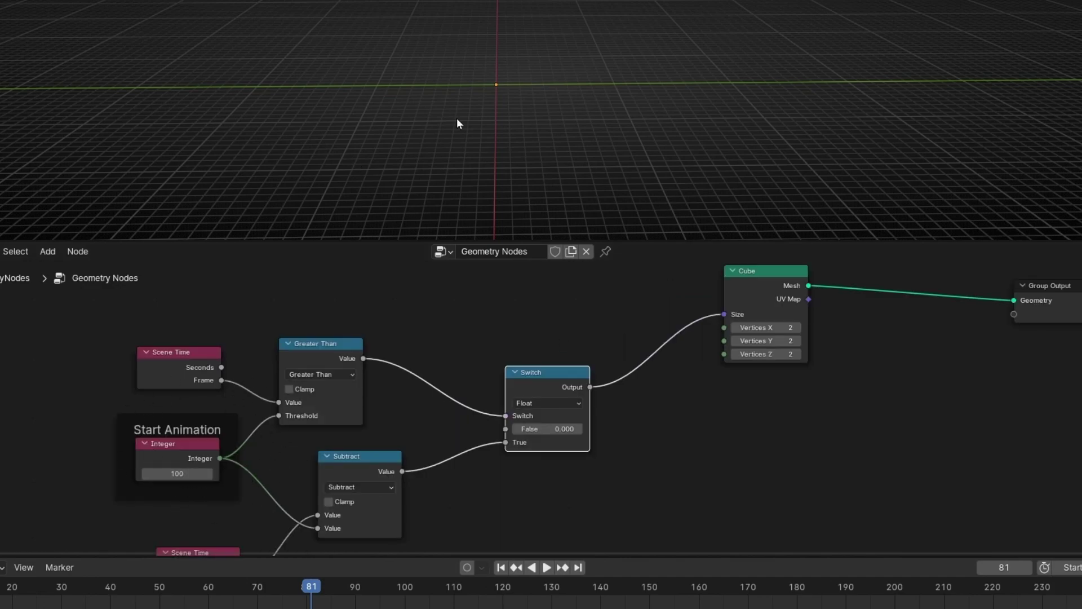
mouse_move(336, 588)
mouse_down()
mouse_move(66, 588)
mouse_move(321, 588)
mouse_up()
drag(404, 556, 405, 502)
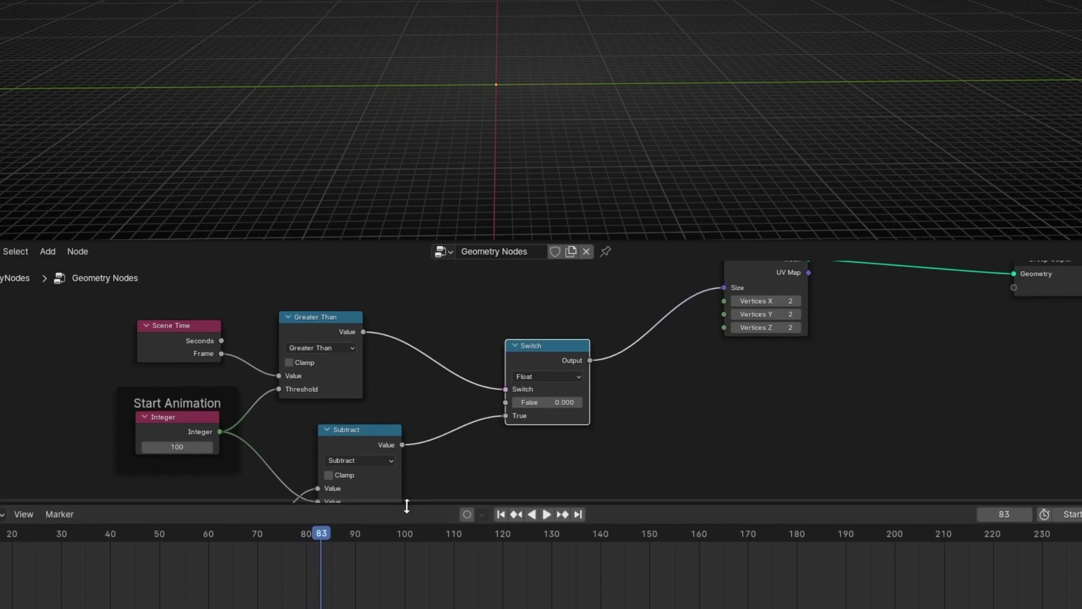
key(space)
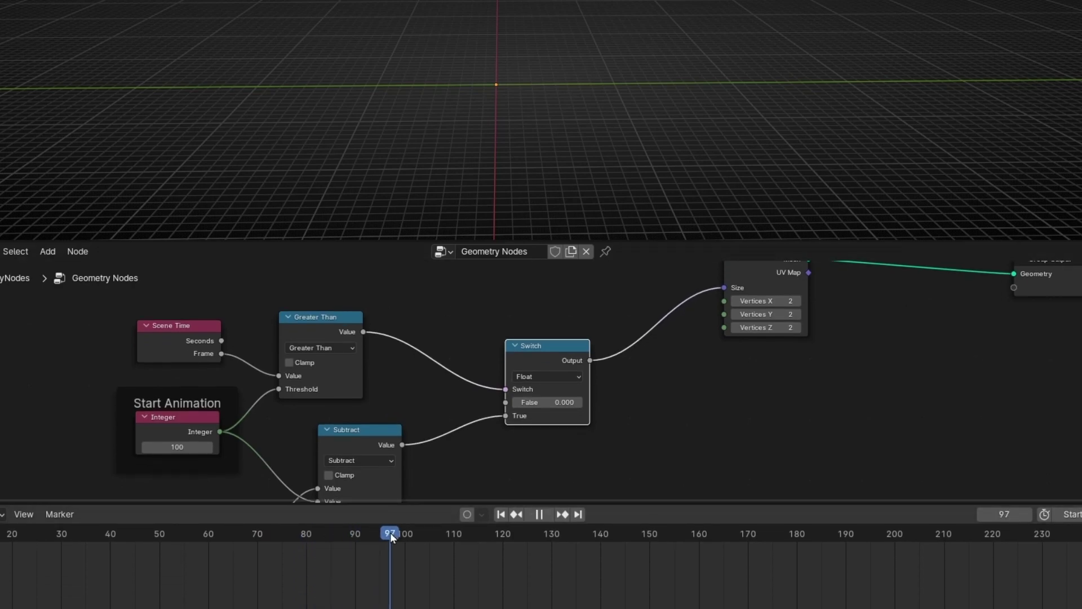
drag(420, 533, 66, 533)
key(space)
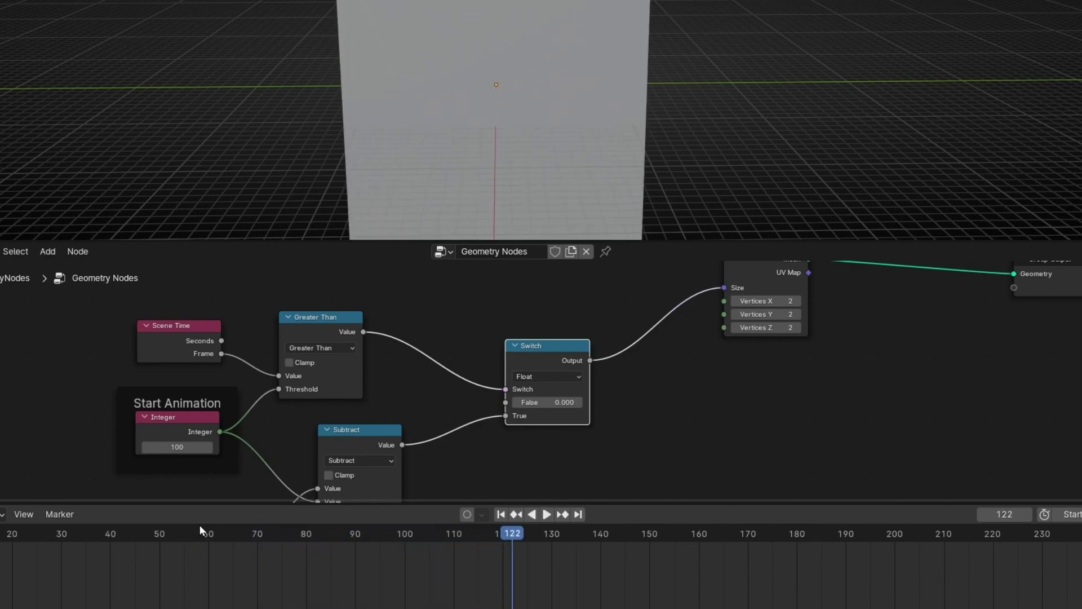
Step: Cut the link between the Switch's Output and the Cube node's Size input
scroll(245, 459, down, 2)
middle_drag(245, 458, 246, 416)
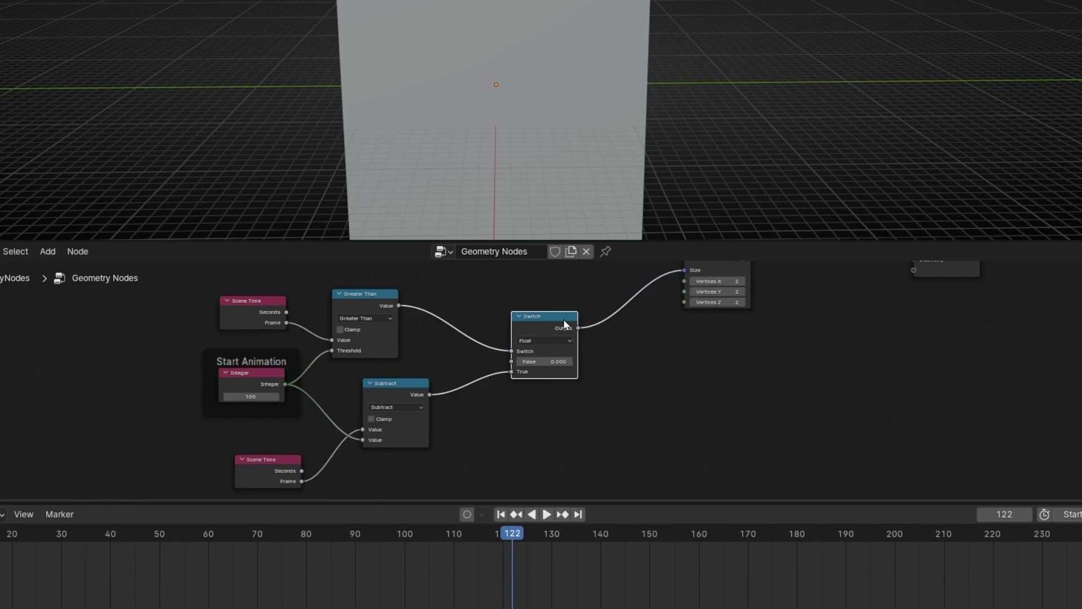
drag(430, 502, 431, 539)
middle_drag(843, 381, 646, 486)
ctrl+right_drag(425, 380, 471, 446)
Step: Space out the Cube and Group Output nodes and insert a Transform Geometry node between them
drag(504, 376, 452, 363)
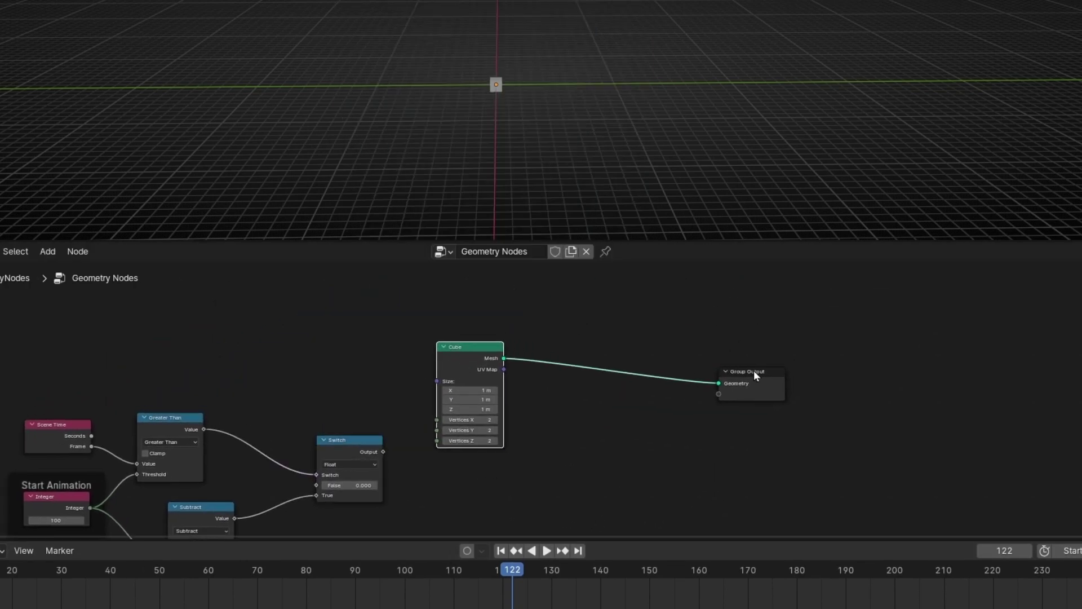
drag(751, 371, 784, 357)
key(shift+a)
text(trans)
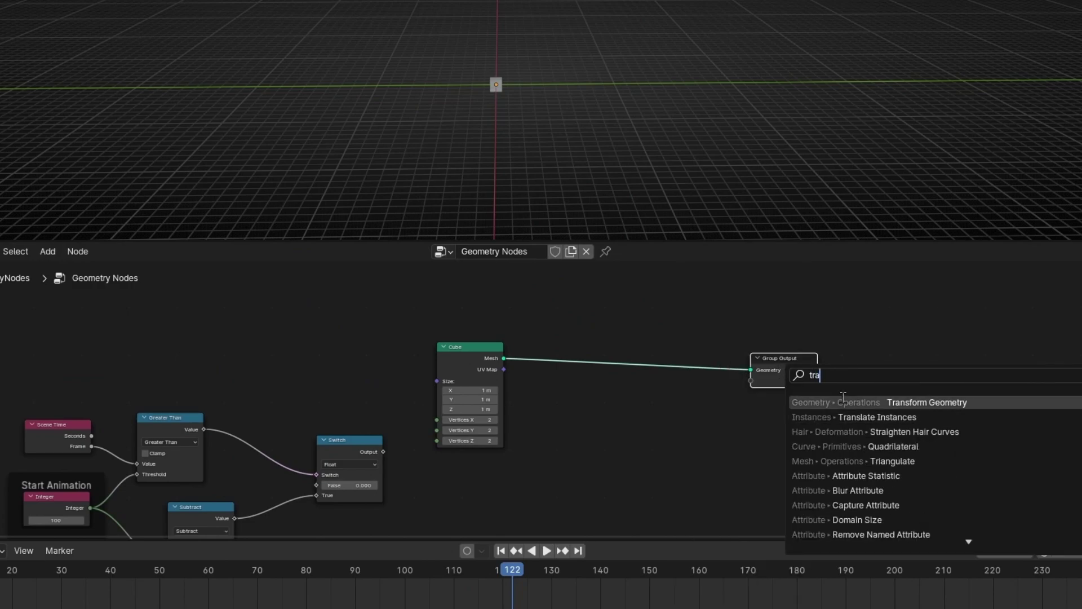
key(Return)
click(558, 310)
scroll(524, 386, up, 2)
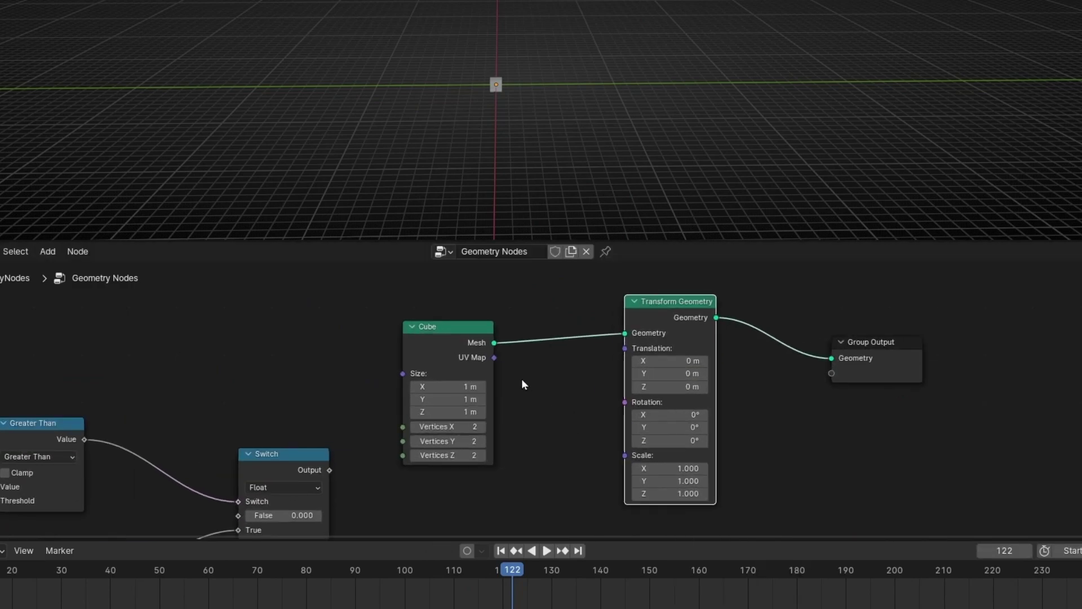
Step: Collapse the Cube node, frame the cube closely in the viewport and reposition the Transform Geometry node slightly
click(412, 327)
middle_drag(479, 421, 469, 382)
scroll(546, 117, up, 8)
scroll(499, 133, up, 2)
shift+middle_drag(499, 133, 591, 84)
drag(628, 277, 616, 288)
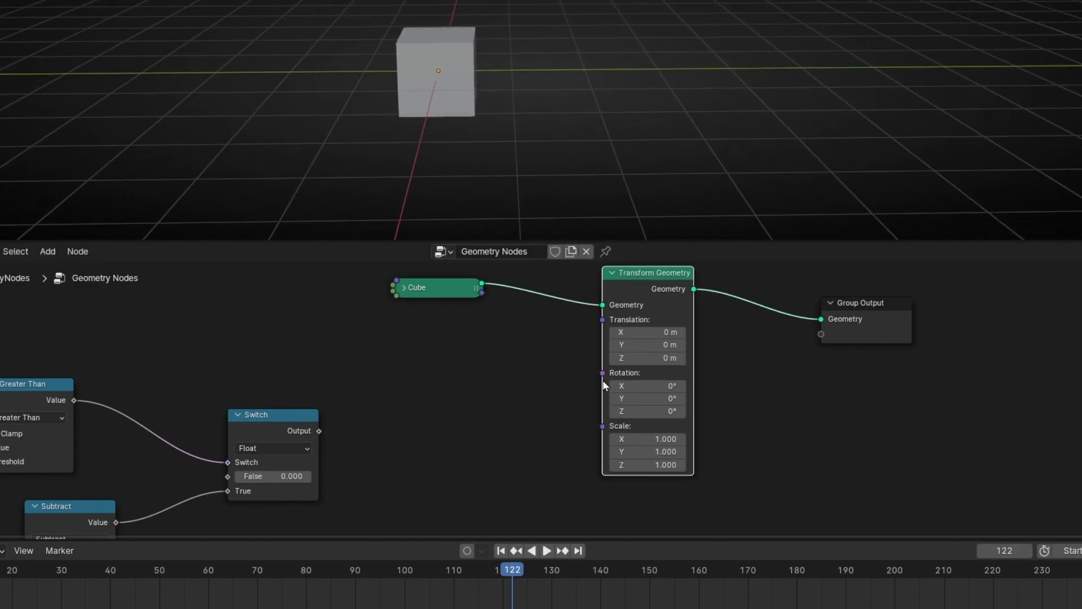
Step: Add a Combine XYZ node to Transform Geometry's Rotation input and connect the Switch's Output to its X input
drag(605, 376, 338, 379)
text(combine)
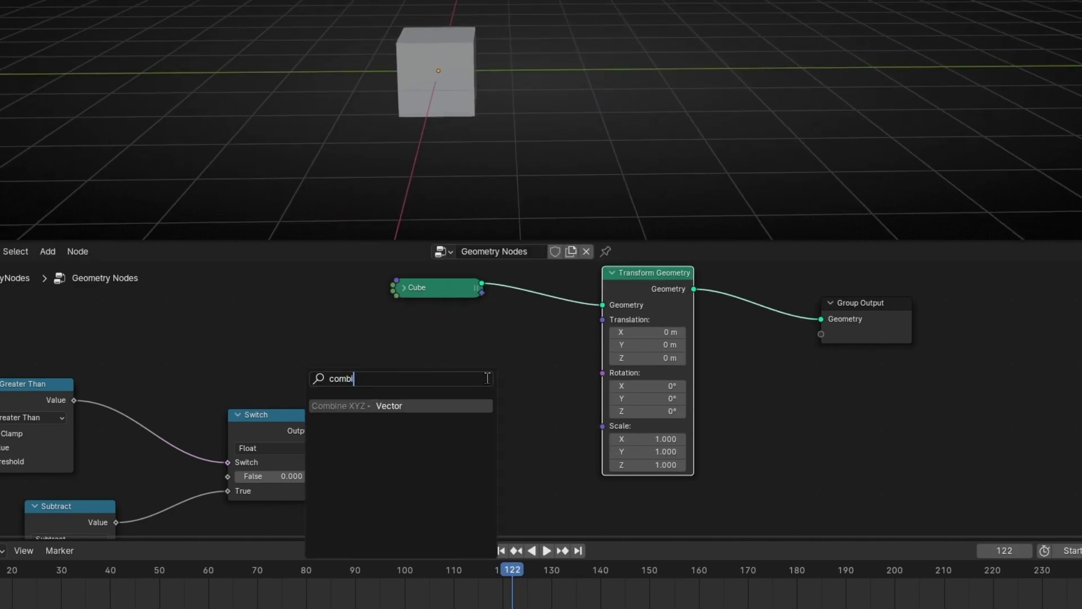
key(Return)
click(499, 384)
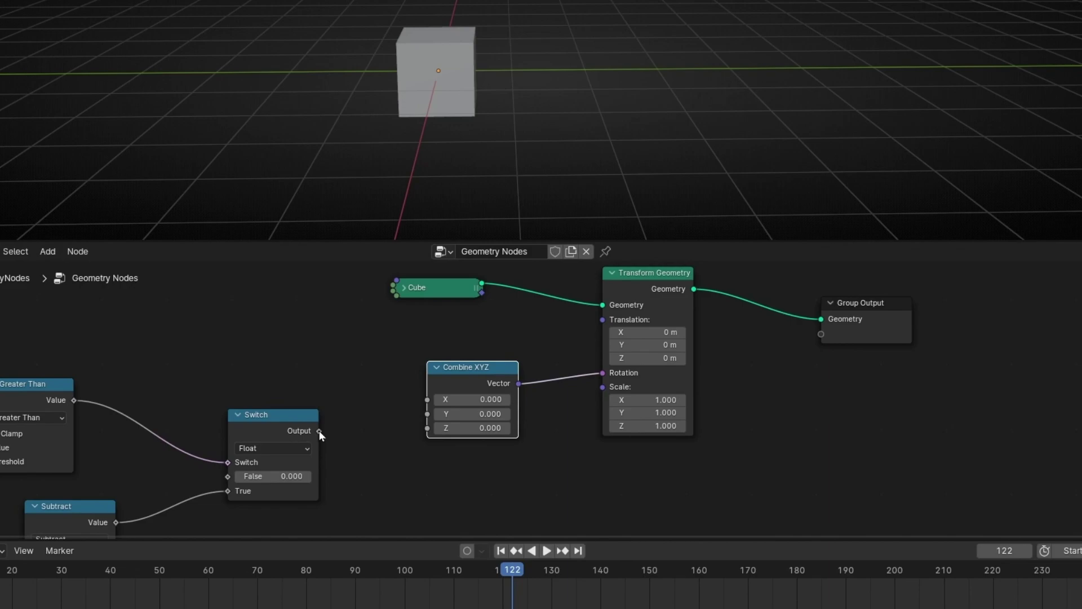
drag(473, 404, 507, 403)
key(ctrl+z)
drag(318, 431, 428, 399)
Step: Play the animation from frame 60 to check when the cube starts rotating and how fast
drag(412, 569, 208, 569)
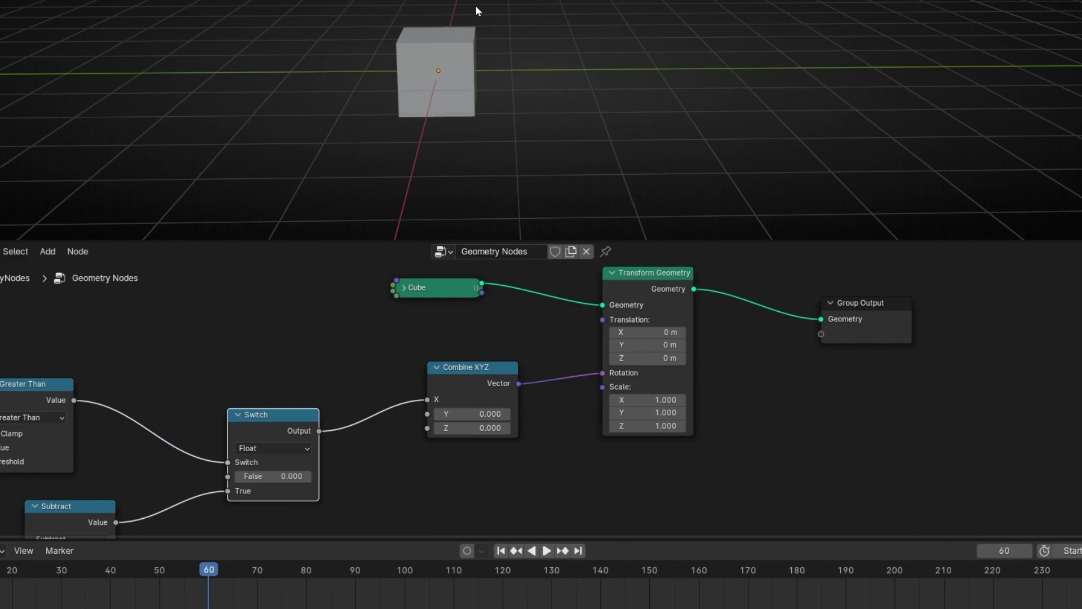
key(space)
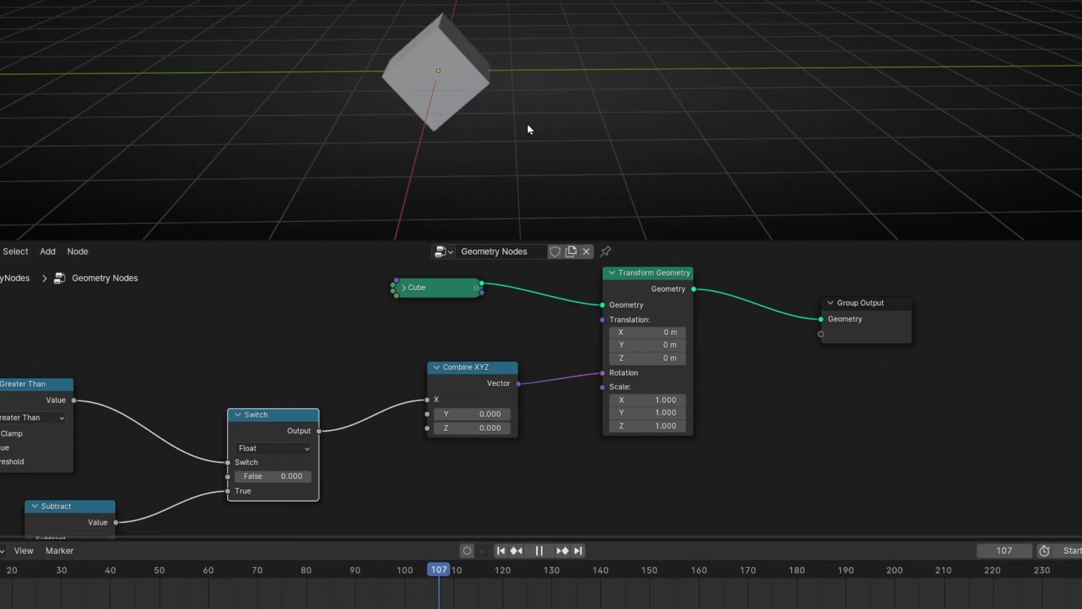
key(space)
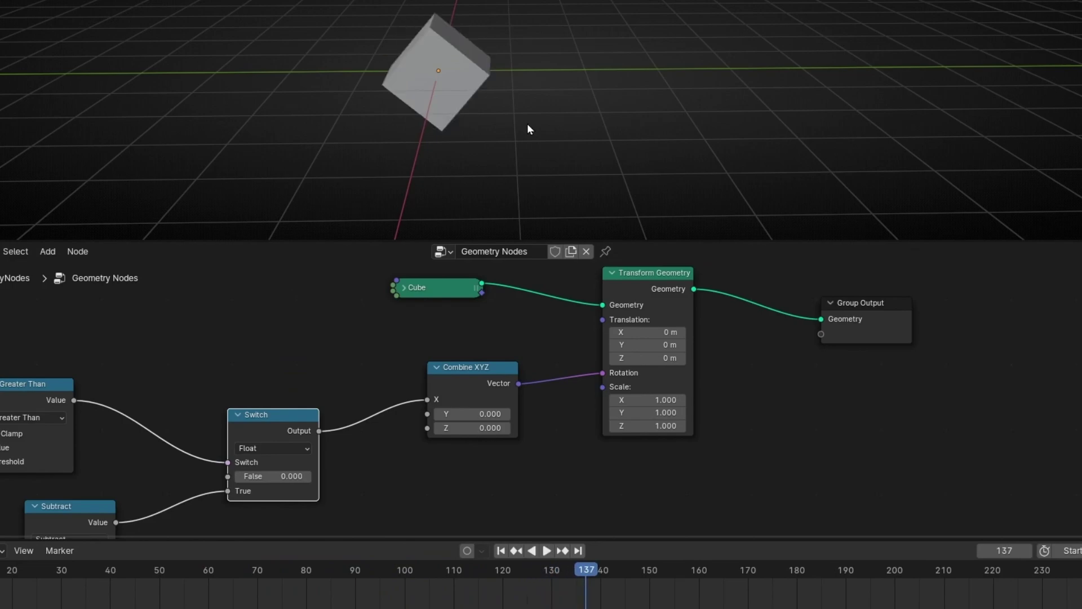
key(space)
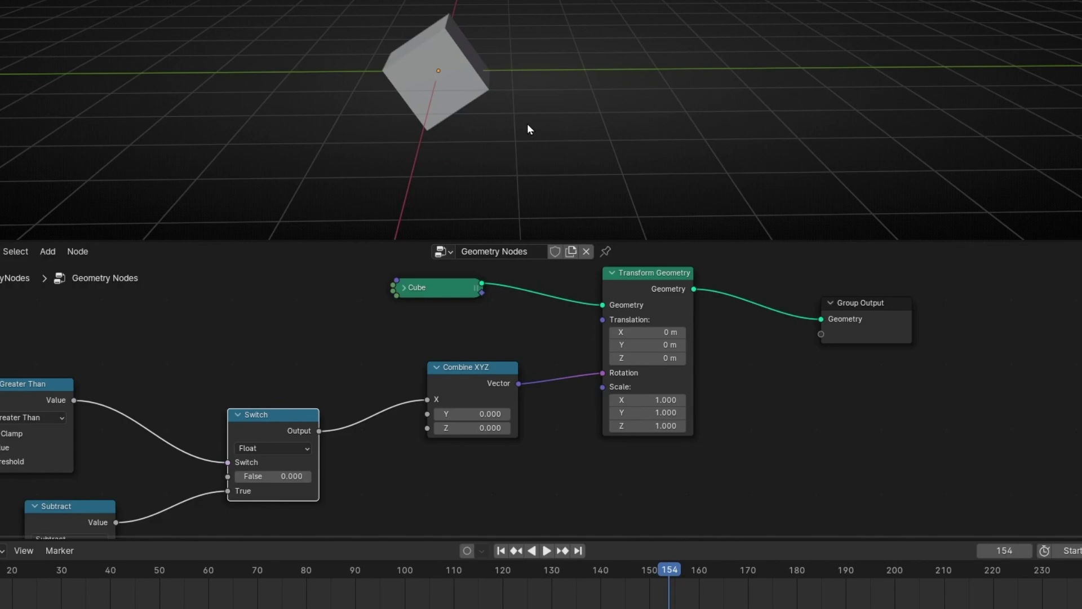
Step: Make room between the Switch and Combine XYZ nodes and insert a Math node on their link
drag(476, 361, 519, 365)
drag(284, 428, 250, 416)
key(shift+a)
text(mat)
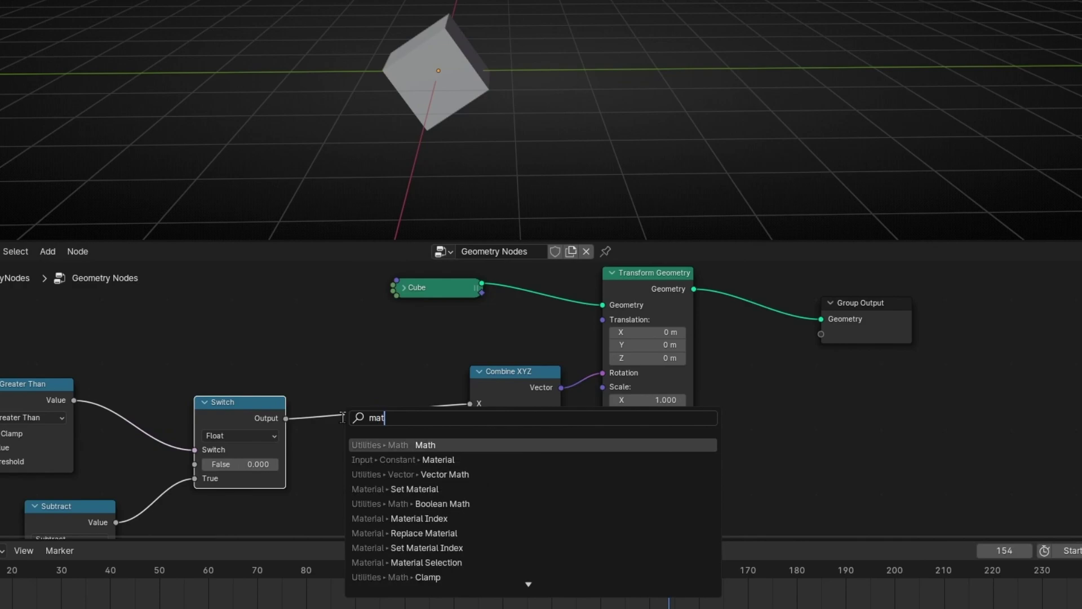
key(Return)
click(342, 364)
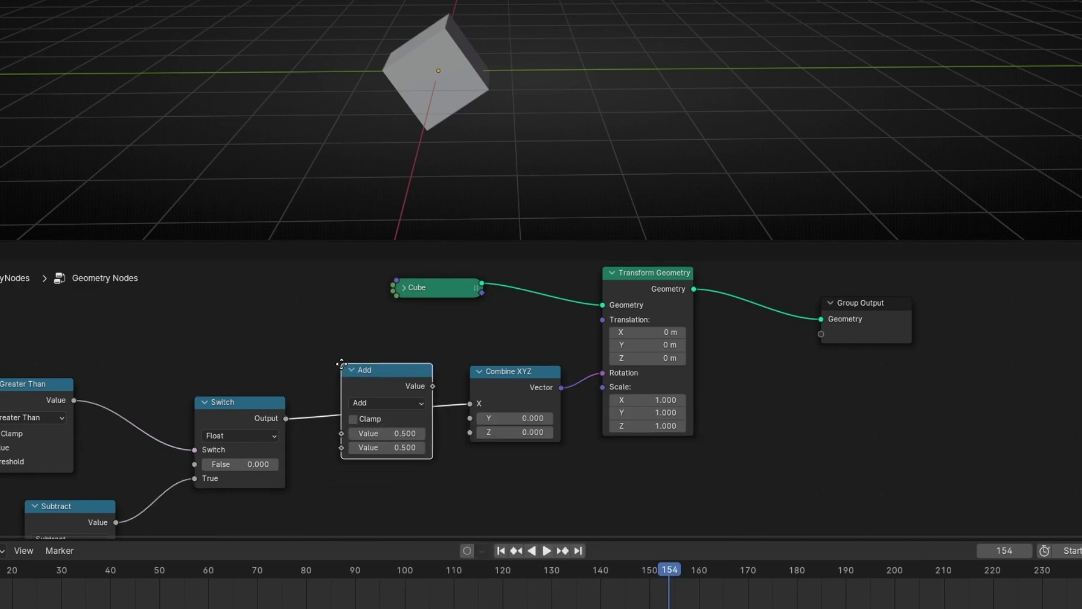
Step: Set the Math node to Divide with a second value of 16.9 and move the playhead before frame 100
click(387, 402)
click(380, 479)
middle_drag(377, 491, 406, 486)
drag(417, 442, 496, 442)
click(291, 571)
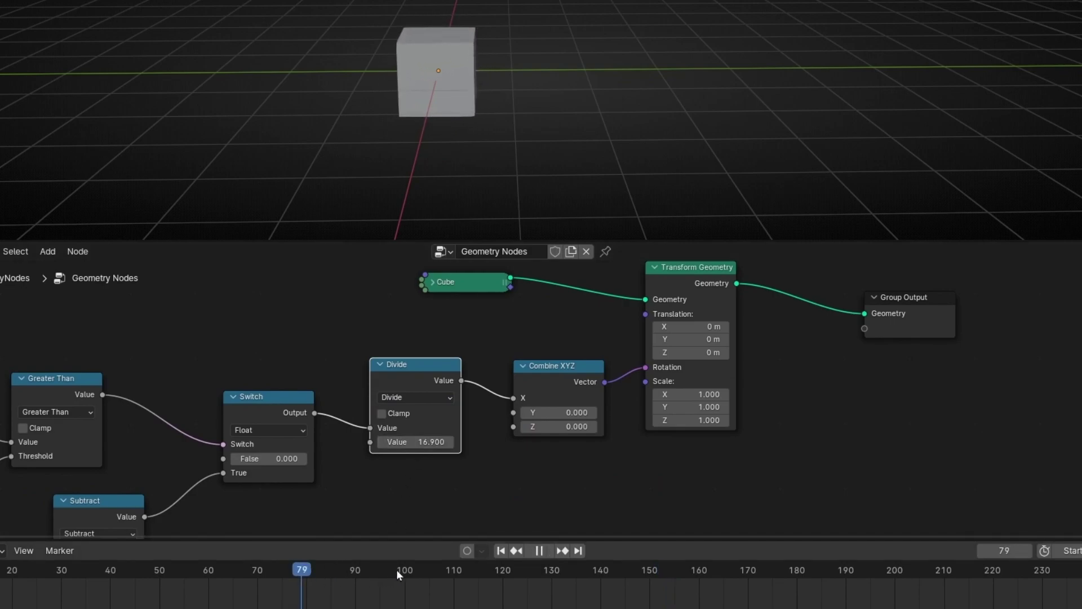
Step: Adjust the Divide node's second value further and play the animation to check the rotation speed
drag(416, 443, 446, 441)
key(space)
Step: Set the Divide node's second value to 2 and replay the animation from before frame 100
key(space)
key(space)
drag(419, 441, 267, 441)
click(289, 566)
key(space)
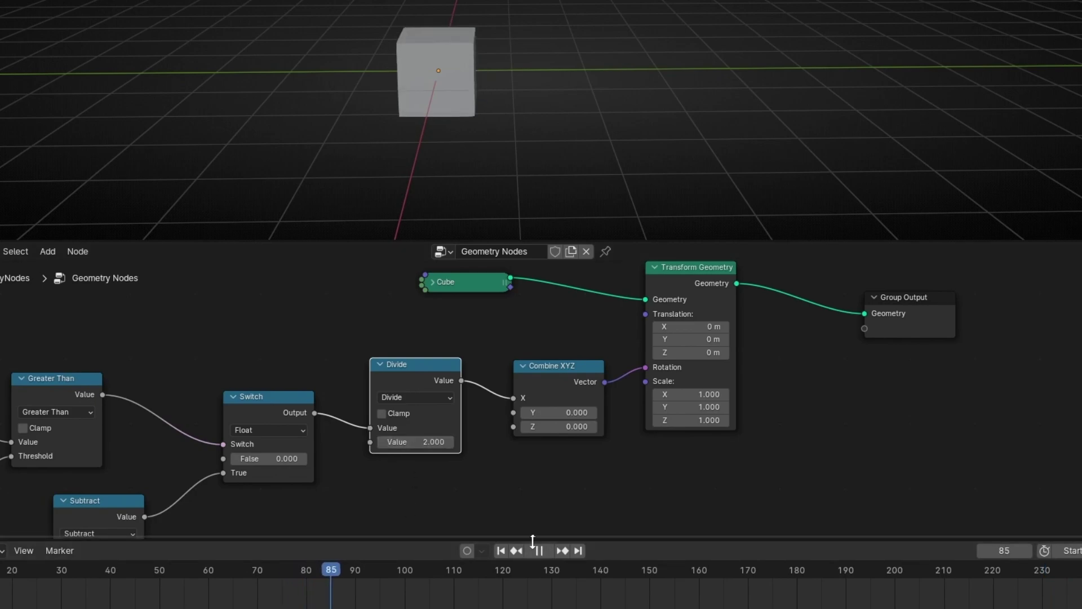
Step: Set the Divide node's second value to 11.4, stop playback, and reconnect the Combine XYZ vector from Rotation to Translation on Transform Geometry
drag(418, 442, 471, 442)
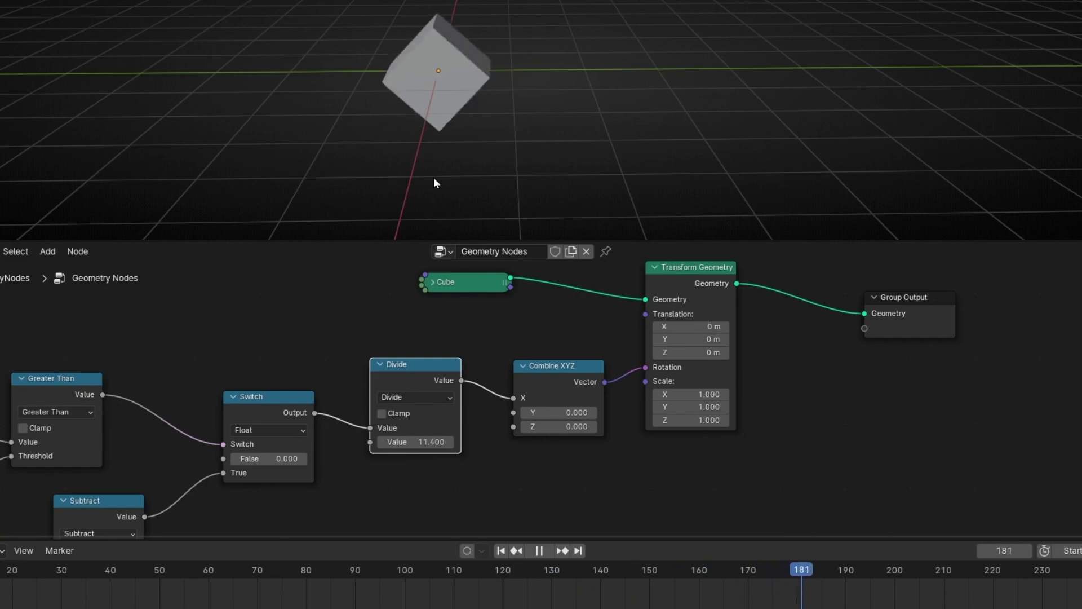
key(space)
middle_drag(531, 468, 432, 484)
drag(542, 385, 544, 332)
click(587, 300)
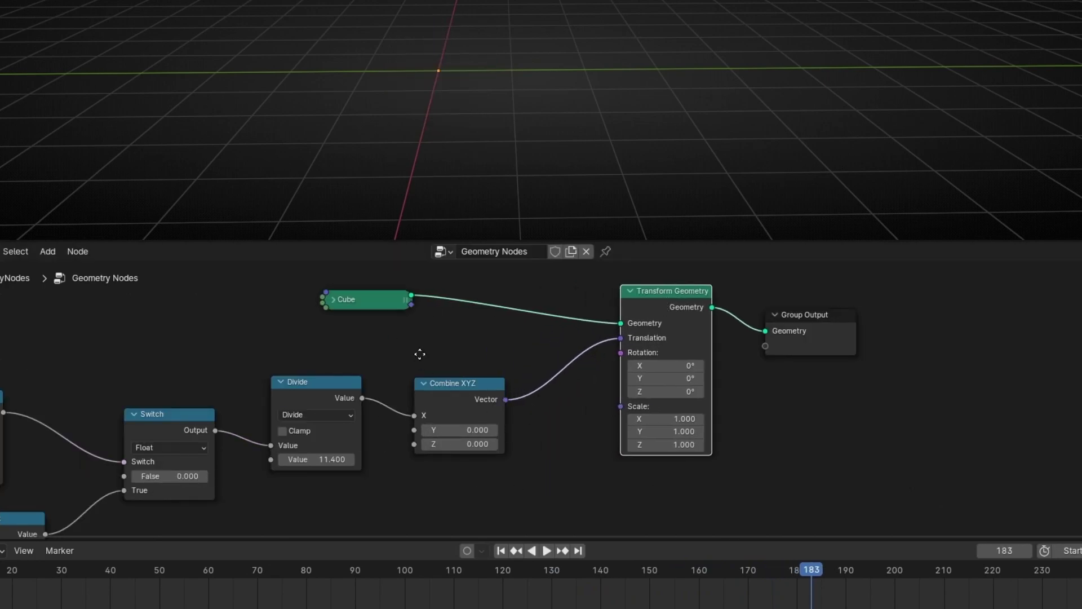
middle_drag(321, 364, 527, 345)
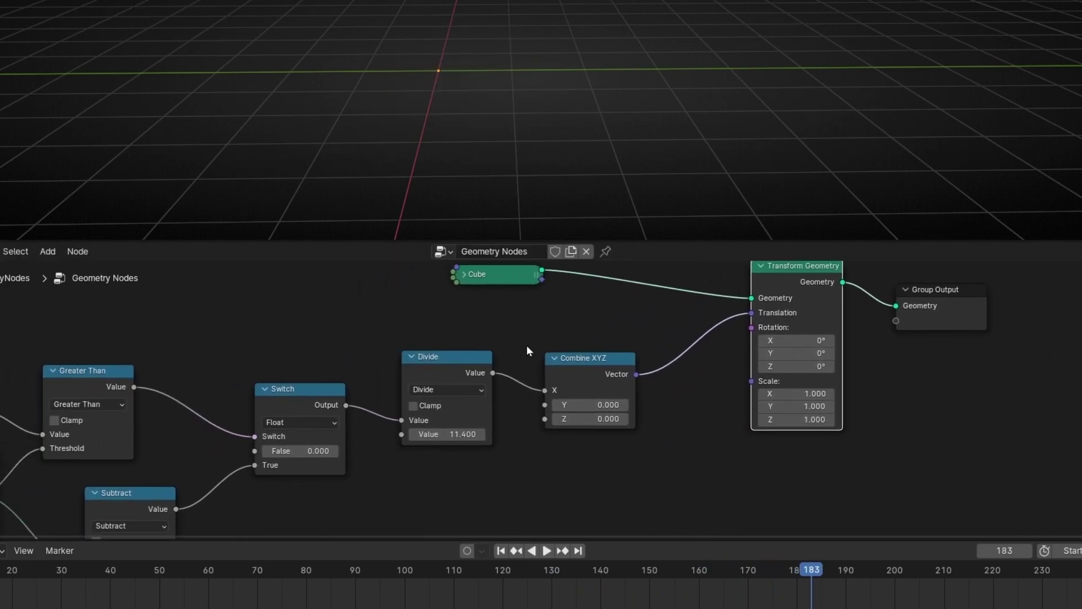
Step: Move the Divide output's link from X to Y on Combine XYZ and shift the Group Output node away from Transform Geometry
click(498, 551)
drag(328, 573, 417, 573)
key(space)
mouse_move(545, 395)
mouse_down()
mouse_move(523, 413)
mouse_move(541, 410)
mouse_up()
middle_drag(469, 116, 494, 116)
middle_drag(802, 318, 665, 360)
drag(800, 338, 933, 319)
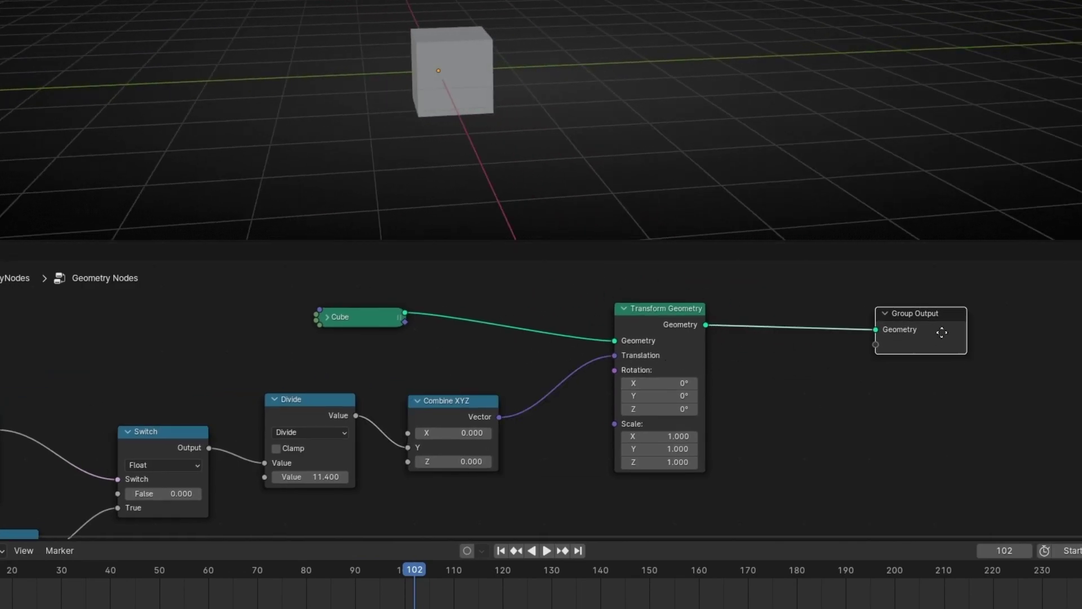
Step: Mute the Divide node and play the animation from frame 70 to check the cube's undivided movement speed
click(329, 415)
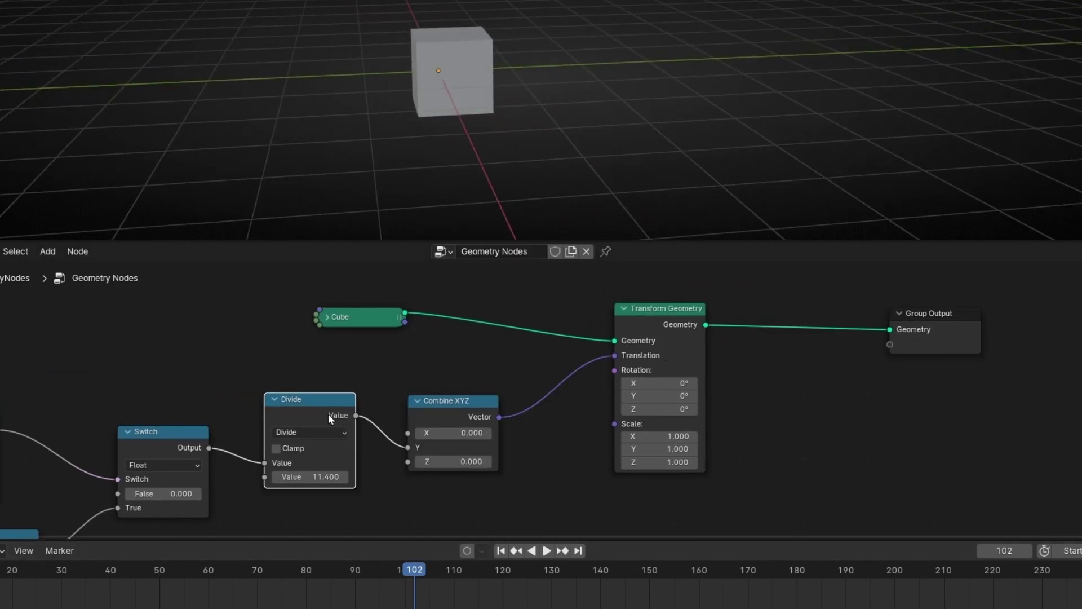
key(m)
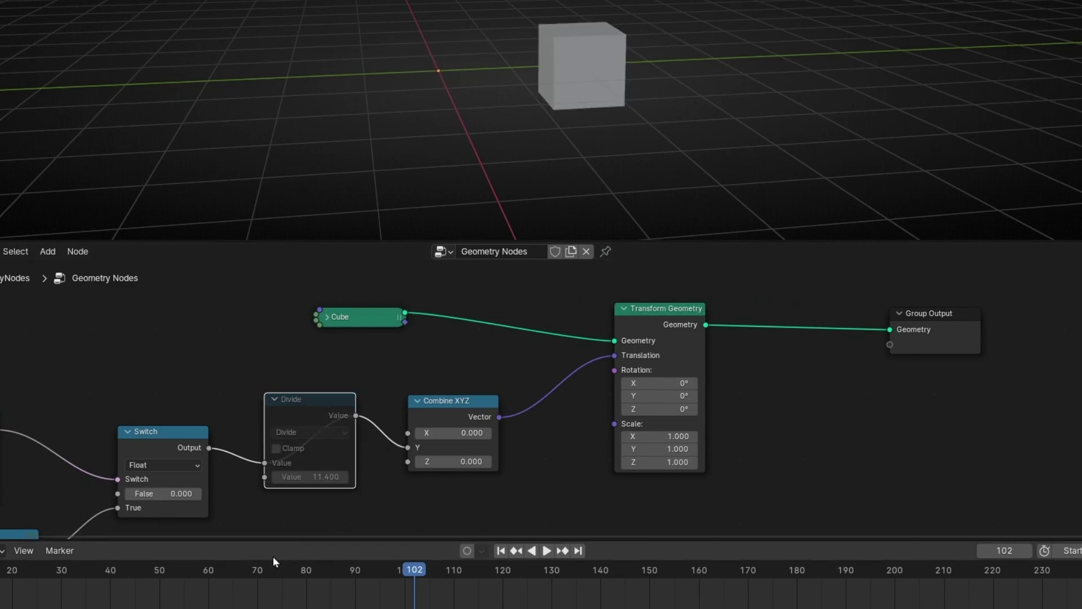
click(257, 569)
key(space)
scroll(466, 149, down, 2)
middle_drag(471, 152, 506, 154)
key(space)
middle_drag(489, 72, 473, 90)
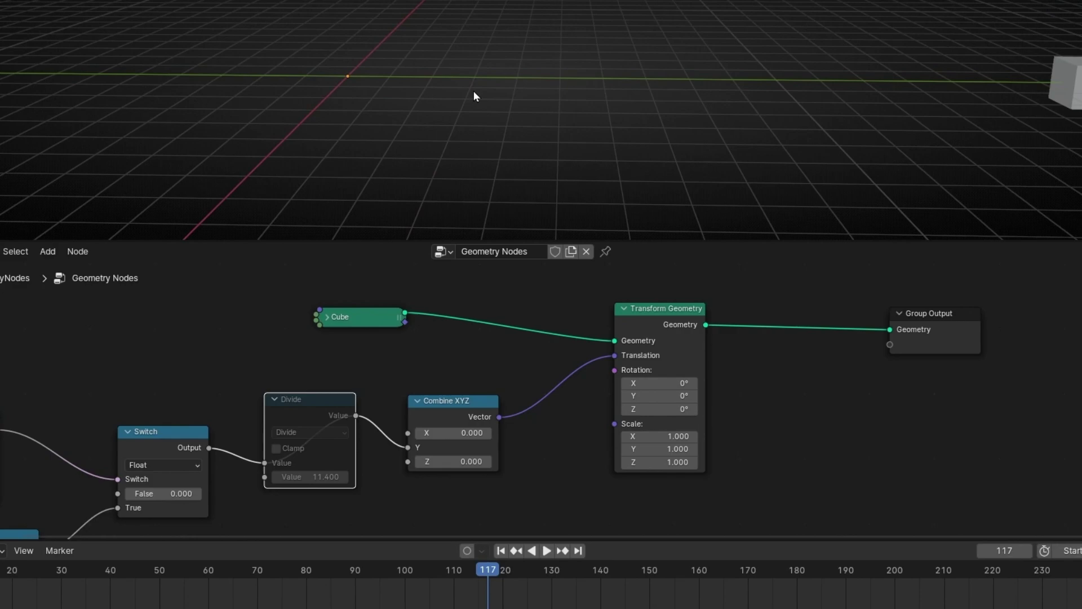
Step: Unmute the Divide node, set its second value to 37.9, and play the animation to check the cube's movement
middle_drag(415, 349, 486, 368)
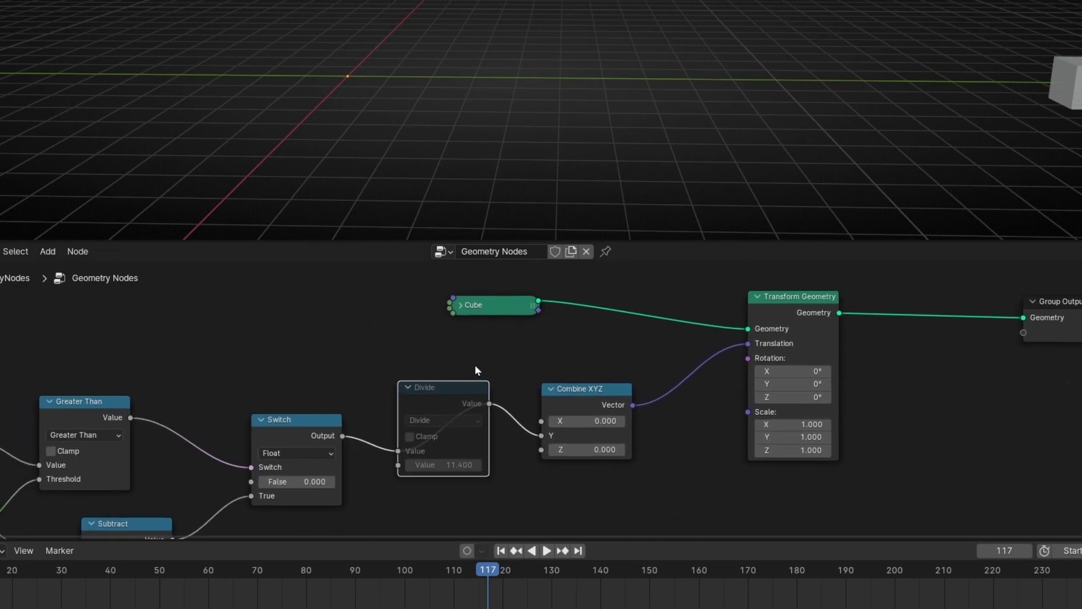
key(m)
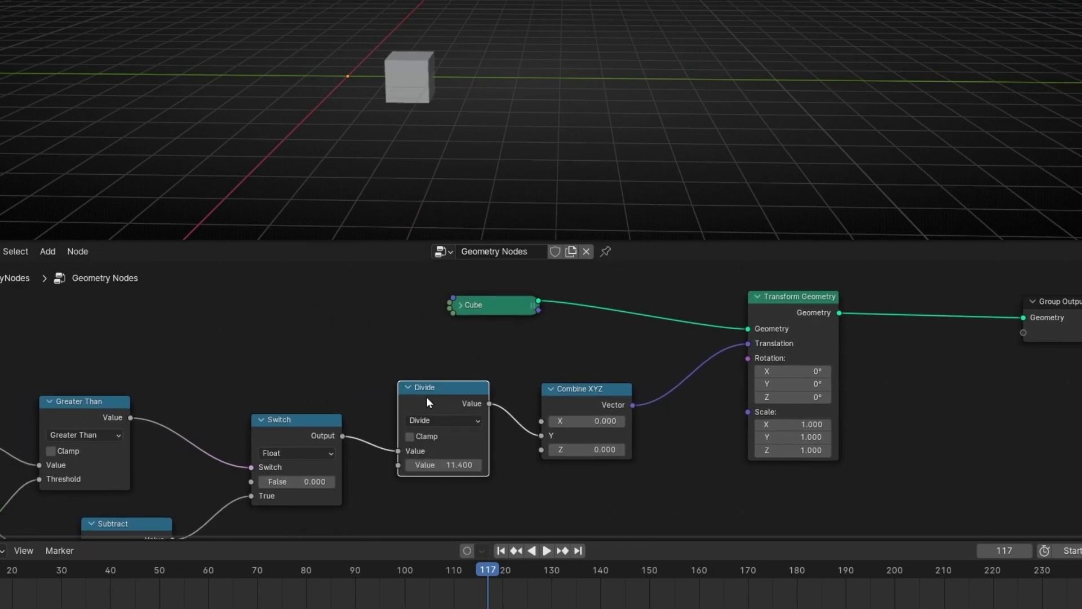
key(space)
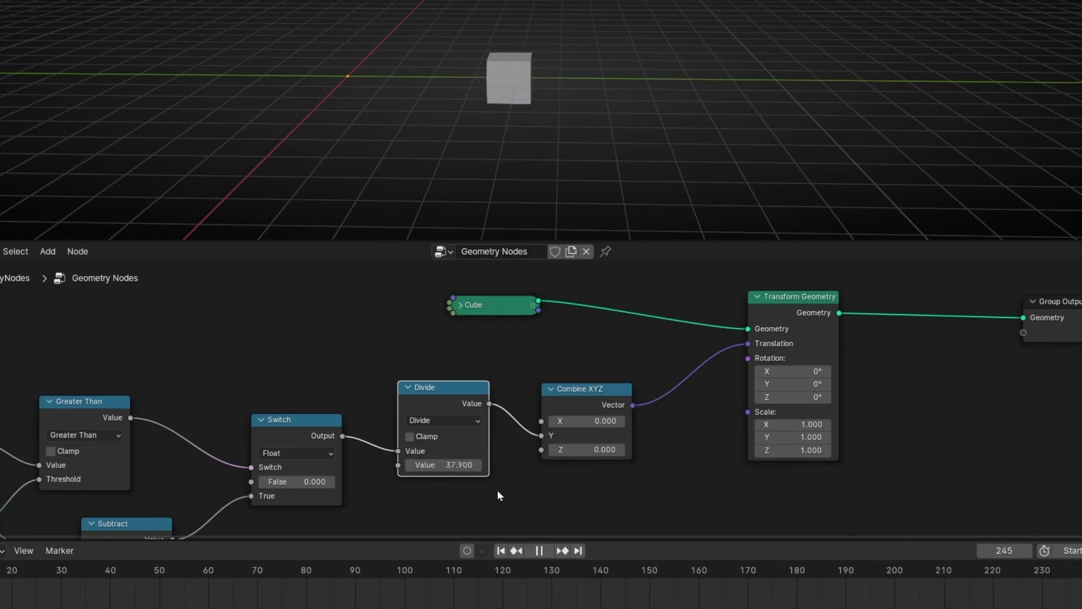
middle_drag(537, 140, 395, 147)
key(space)
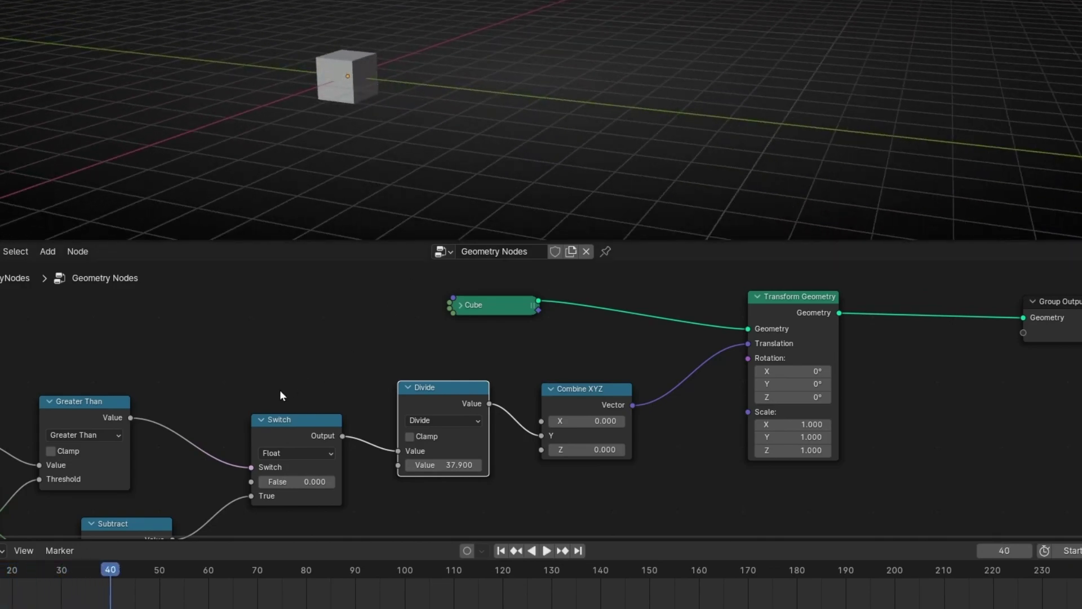
Step: Set the Integer node in the Start Animation frame to 30
middle_drag(280, 390, 587, 304)
double_click(251, 454)
text(30)
key(Return)
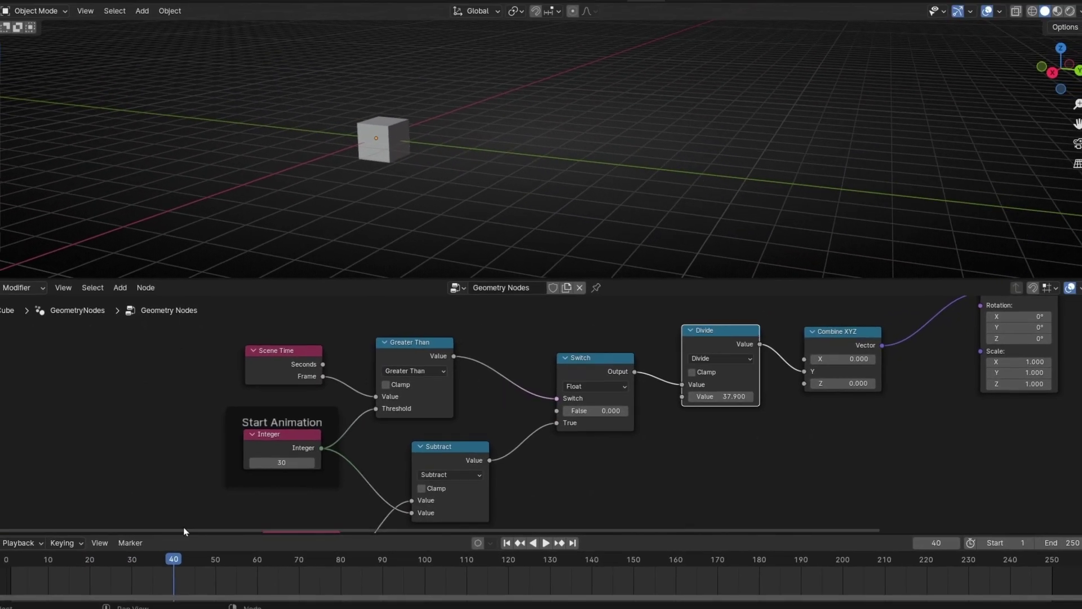
Step: Play the animation and set the Divide node's second value to 17.3 while it runs
key(space)
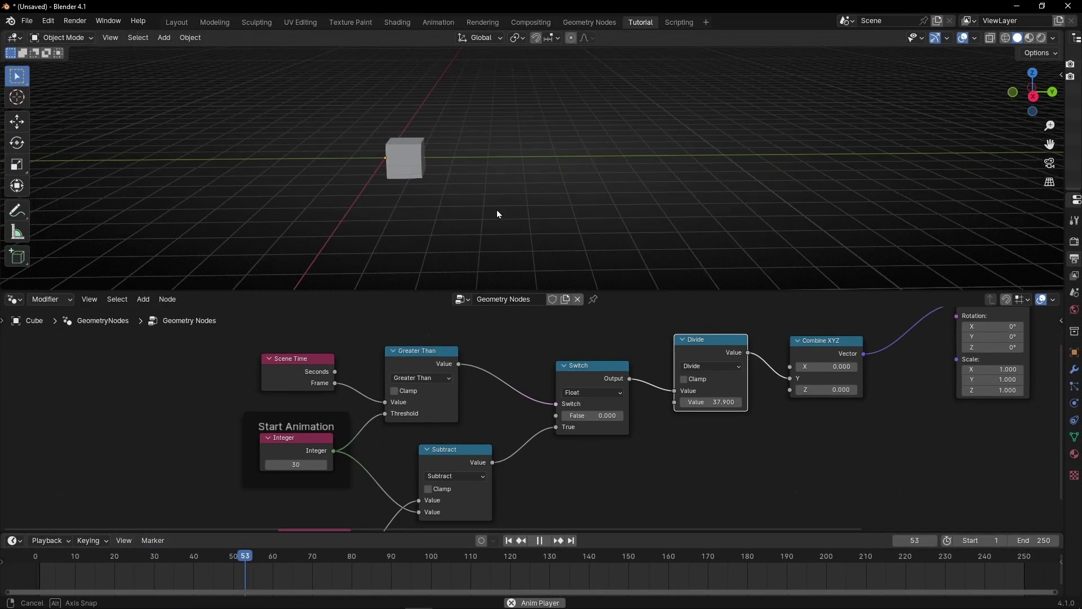
middle_drag(497, 214, 662, 388)
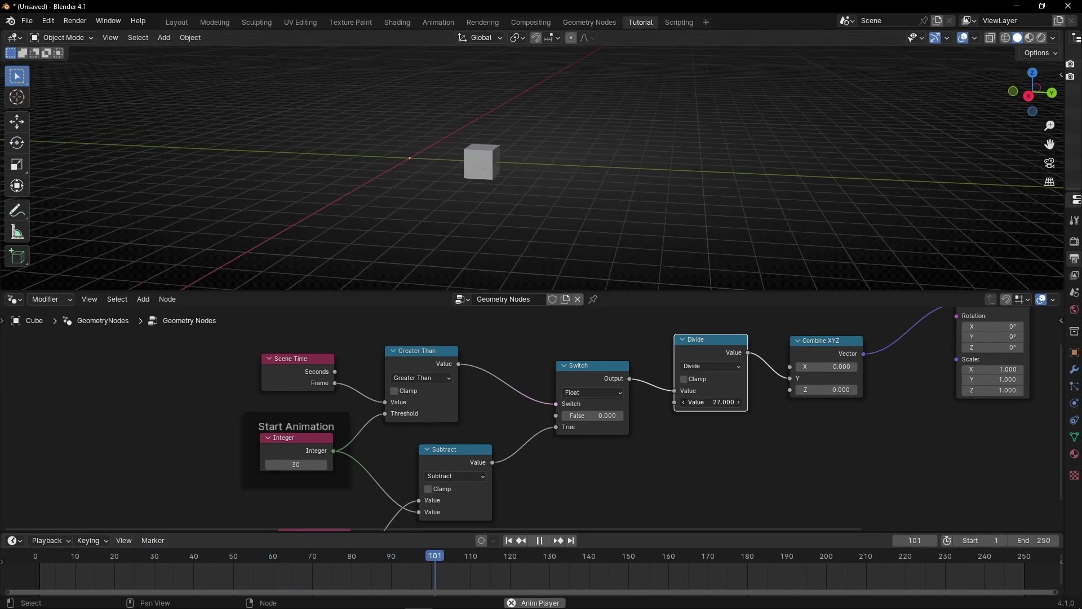
middle_drag(482, 257, 513, 230)
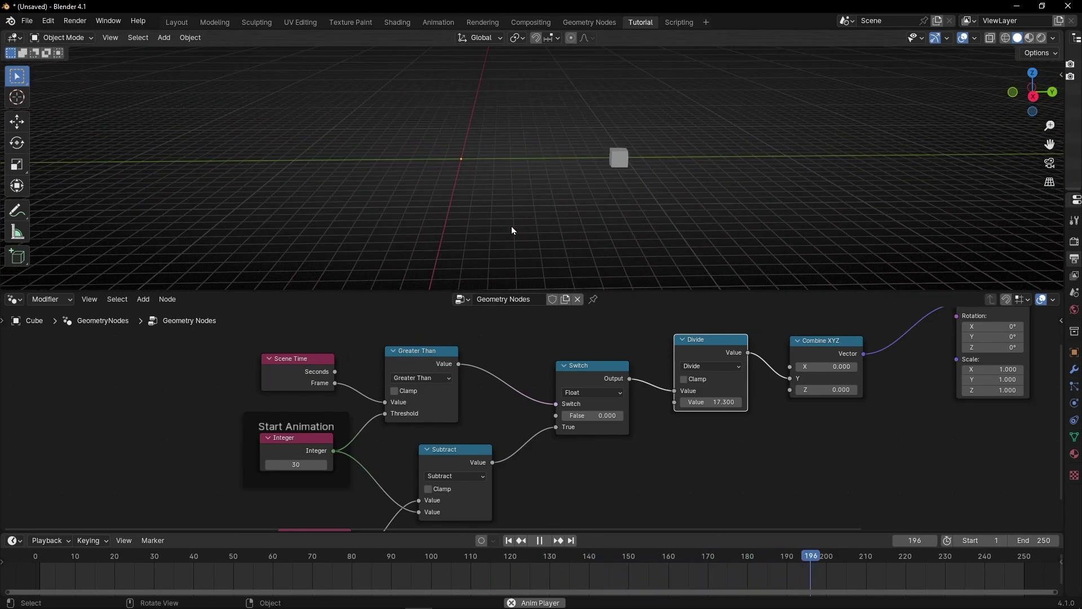